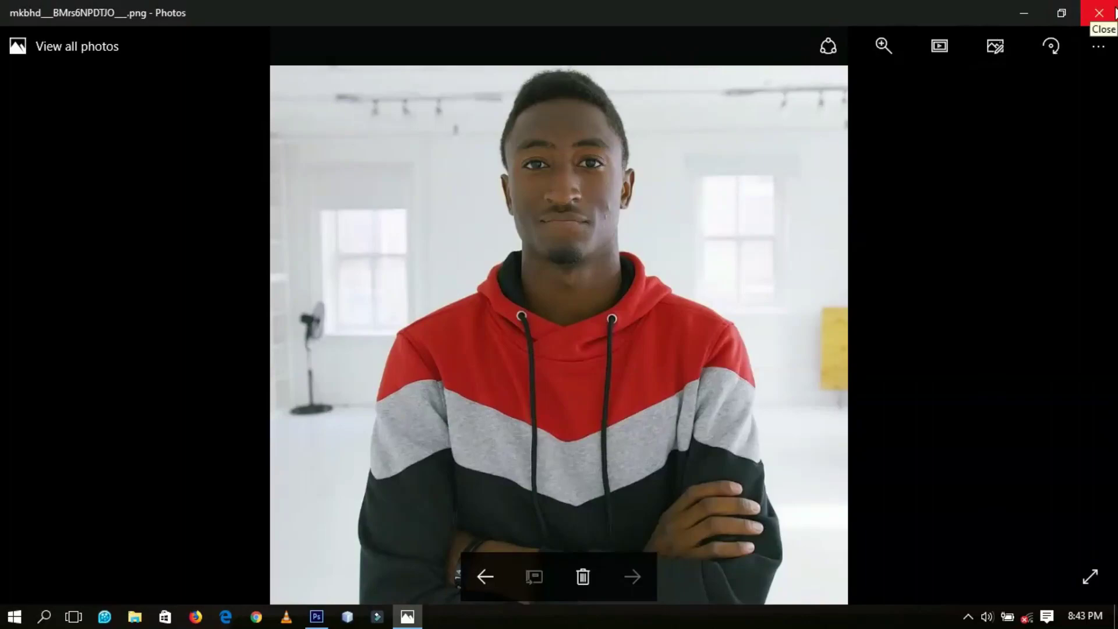
# Close the portrait in the photo viewer, switch to Photoshop and check the cut-out by toggling Layer 0's visibility
pyautogui.click(1114, 12)
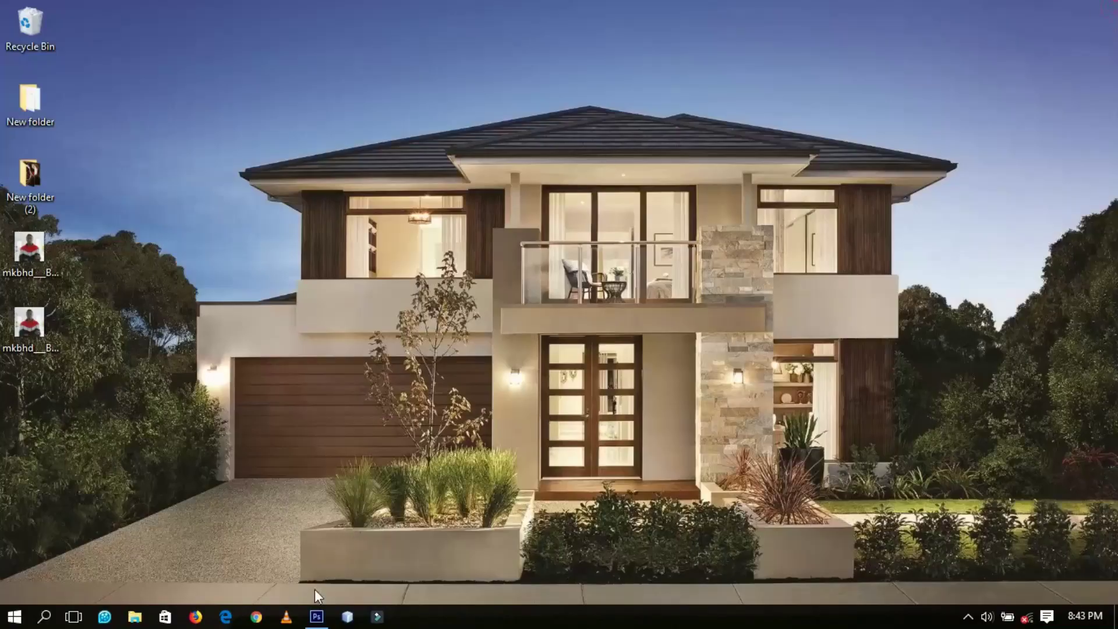
pyautogui.click(316, 616)
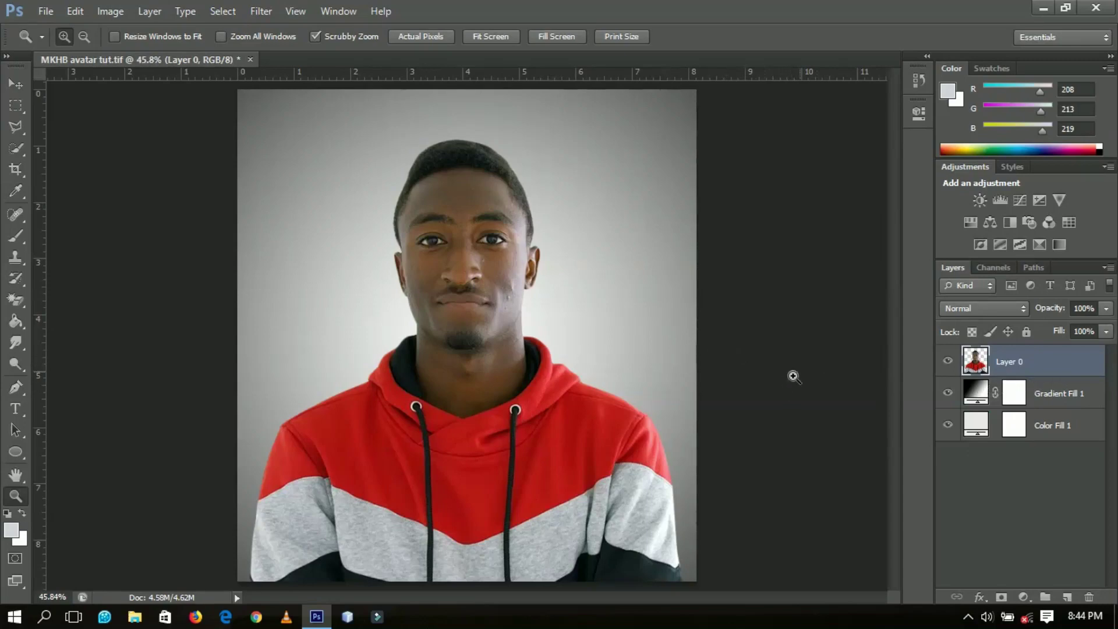
pyautogui.click(949, 362)
pyautogui.click(948, 362)
# Add a new empty layer above Layer 0 and set the Pen tool to Path mode
pyautogui.click(16, 387)
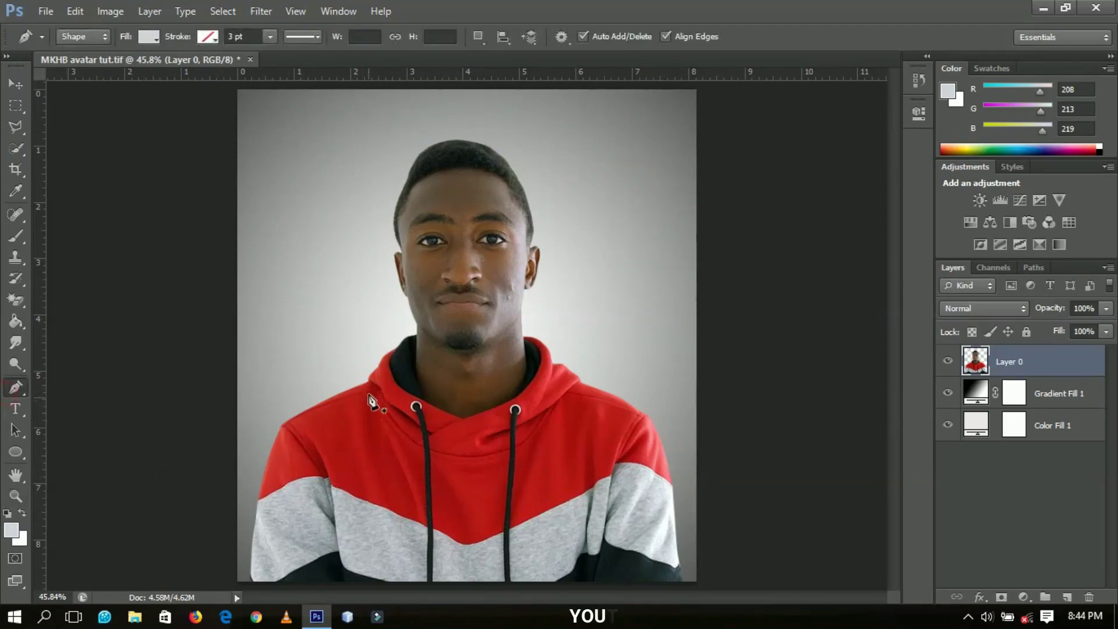
pyautogui.click(1066, 596)
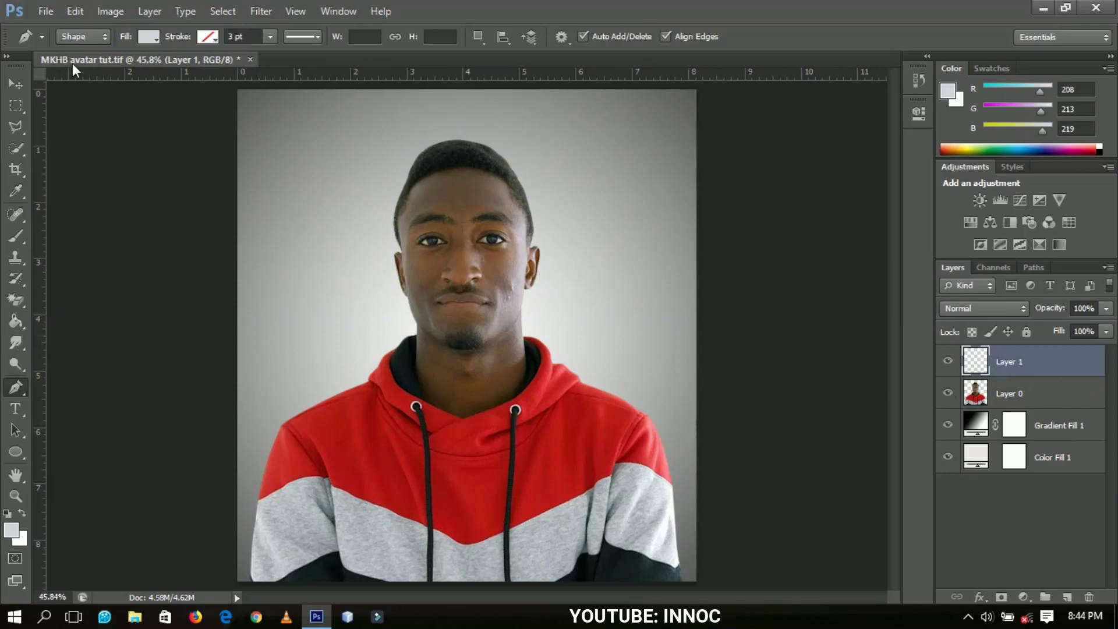
pyautogui.click(86, 37)
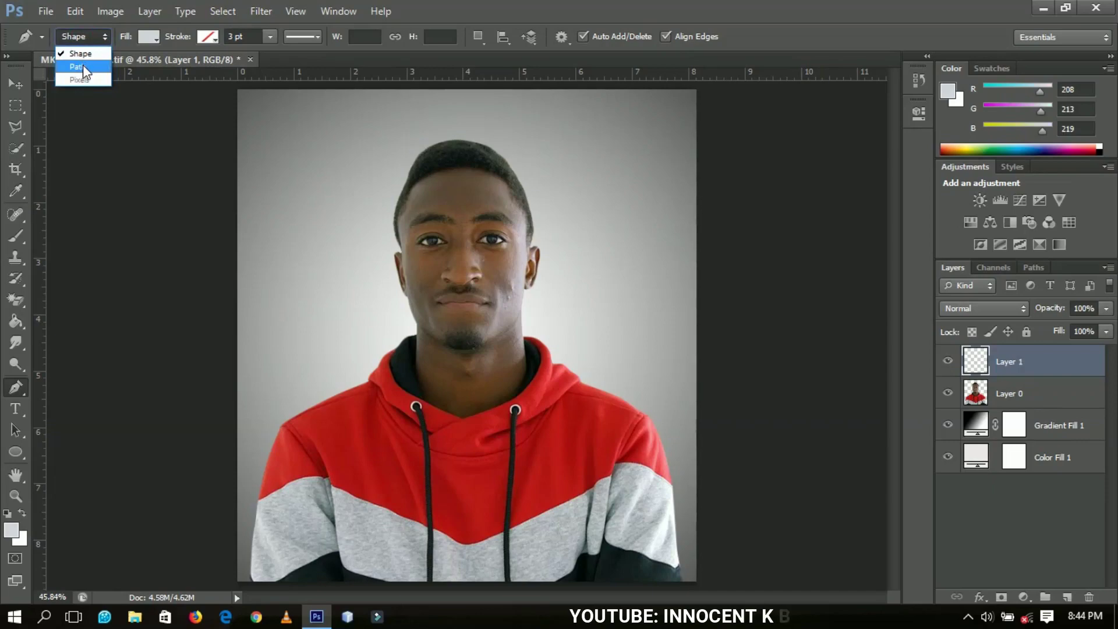
pyautogui.click(83, 66)
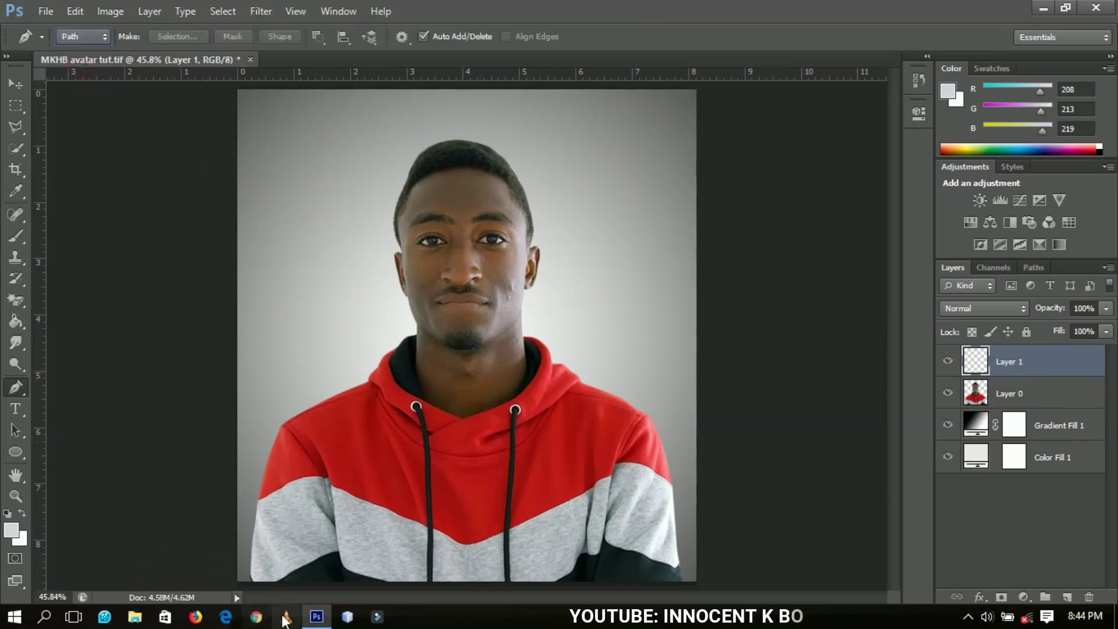
# Start a pen path at the canvas's bottom edge beside the image-left sleeve and run it up the lower grey panel
pyautogui.click(254, 574)
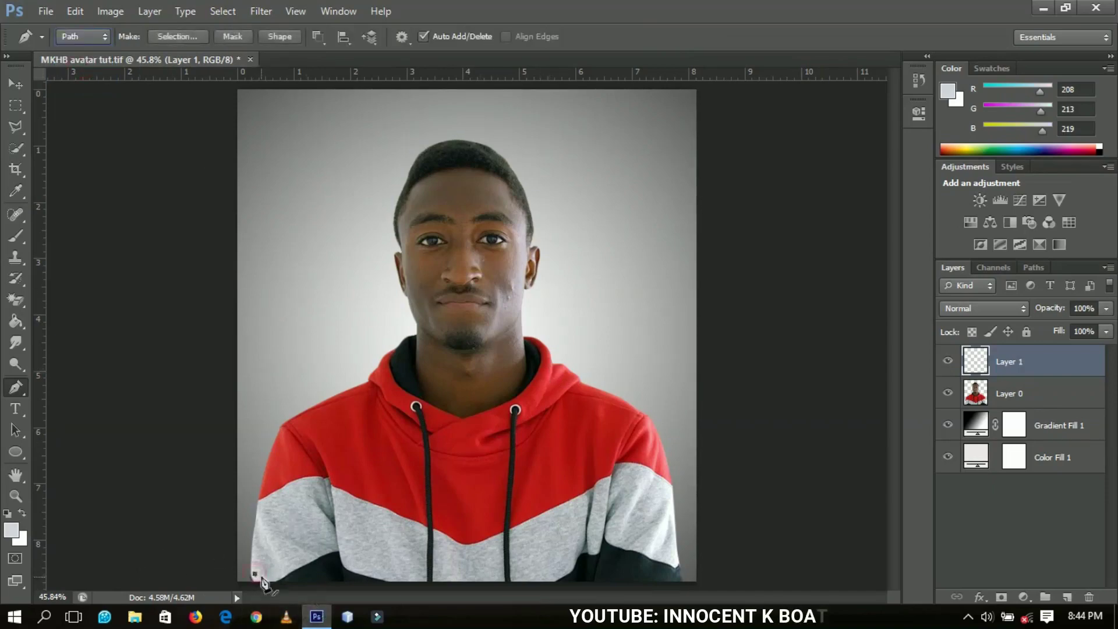
pyautogui.press('z')
pyautogui.click(257, 580)
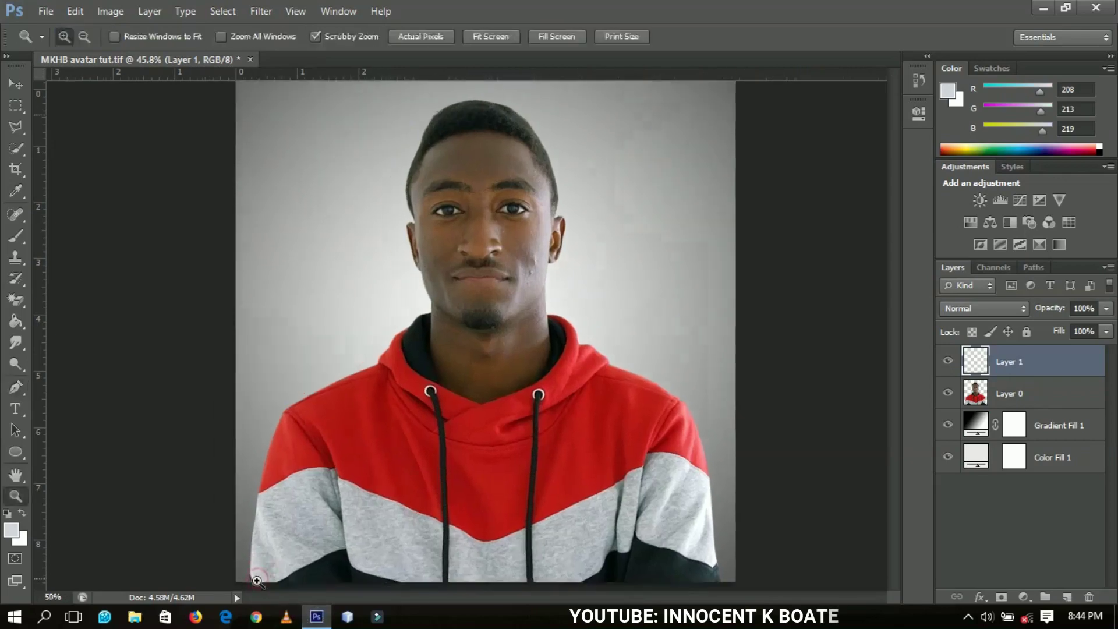
pyautogui.click(257, 578)
pyautogui.click(257, 573)
pyautogui.moveTo(276, 541); pyautogui.dragTo(498, 456)
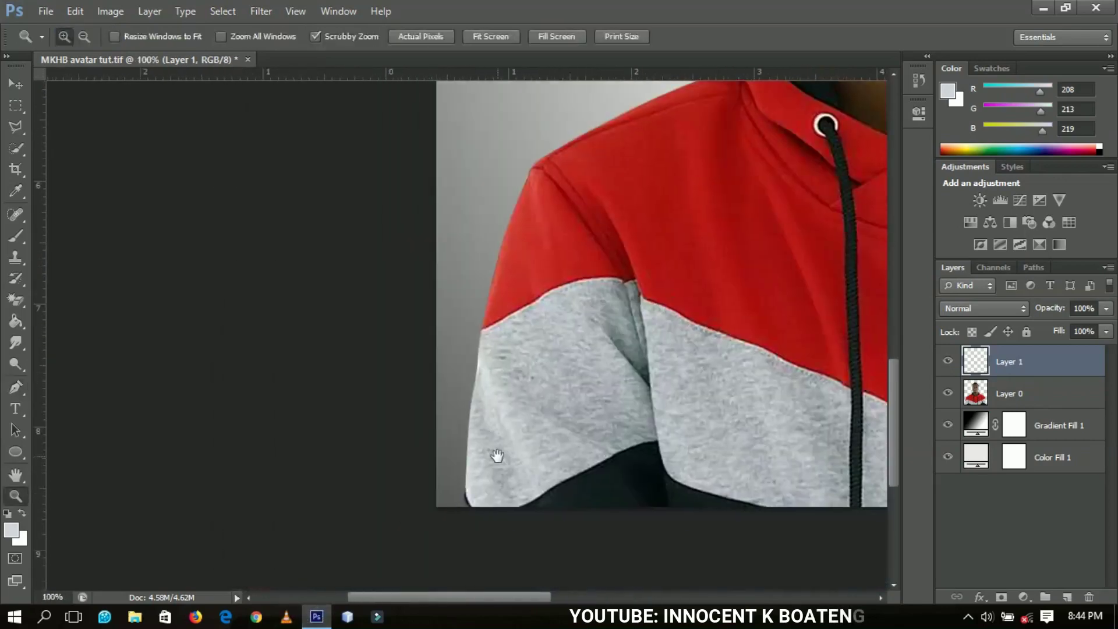
pyautogui.click(491, 462)
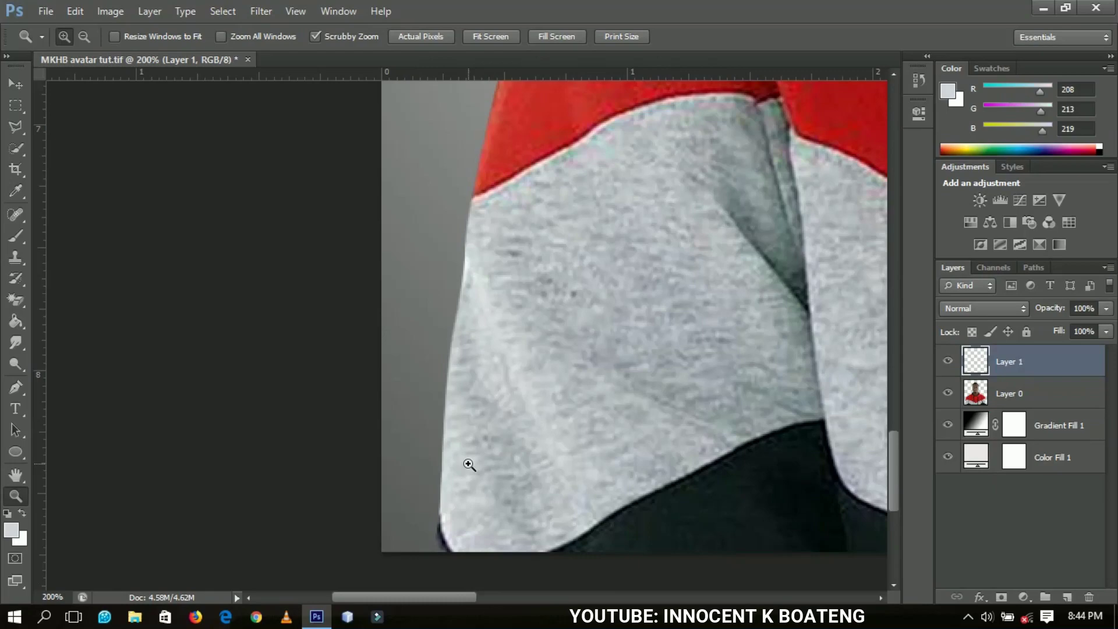
pyautogui.click(22, 388)
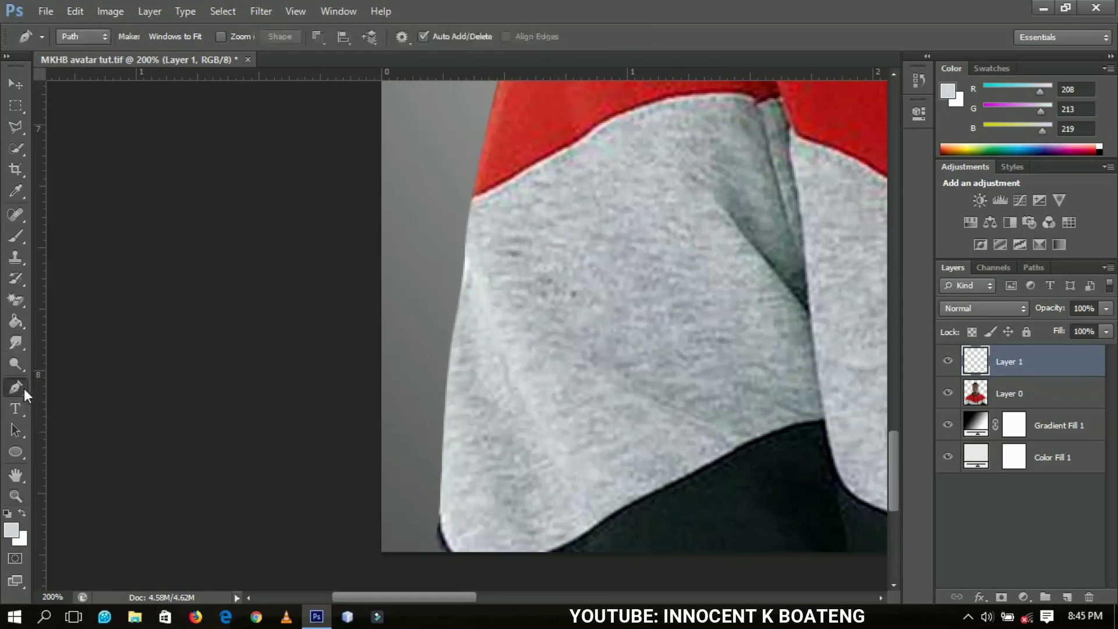
pyautogui.click(441, 554)
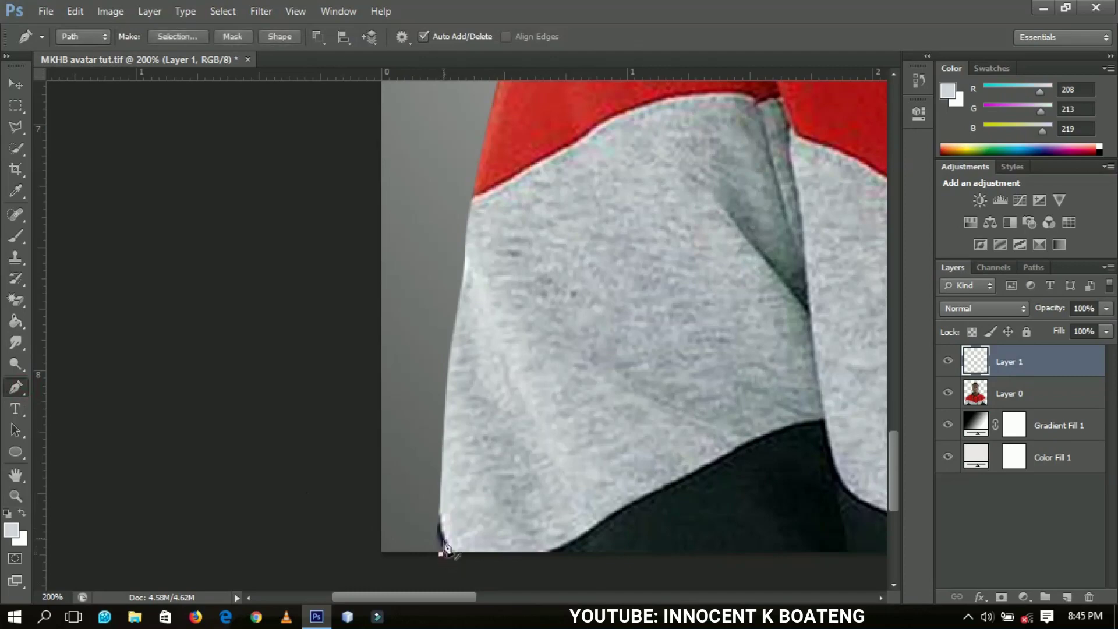
pyautogui.moveTo(443, 461); pyautogui.dragTo(445, 411)
pyautogui.keyDown('alt'); pyautogui.click(443, 461); pyautogui.keyUp('alt')
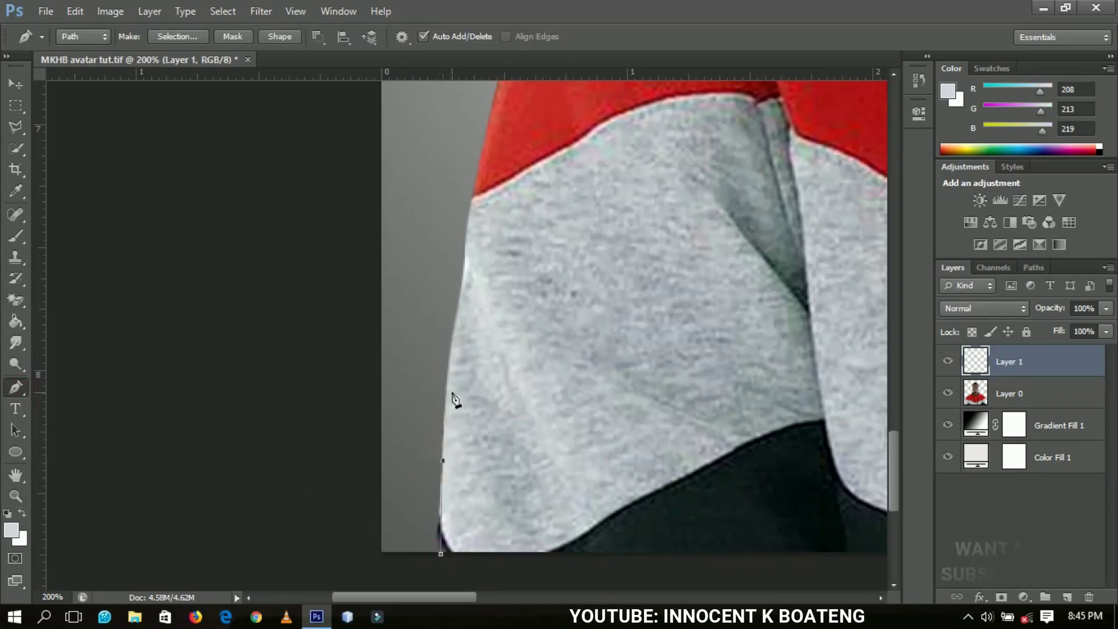
# Continue the path up the outer edge of the image-left grey sleeve panel into the start of the red panel
pyautogui.moveTo(449, 366); pyautogui.dragTo(455, 333)
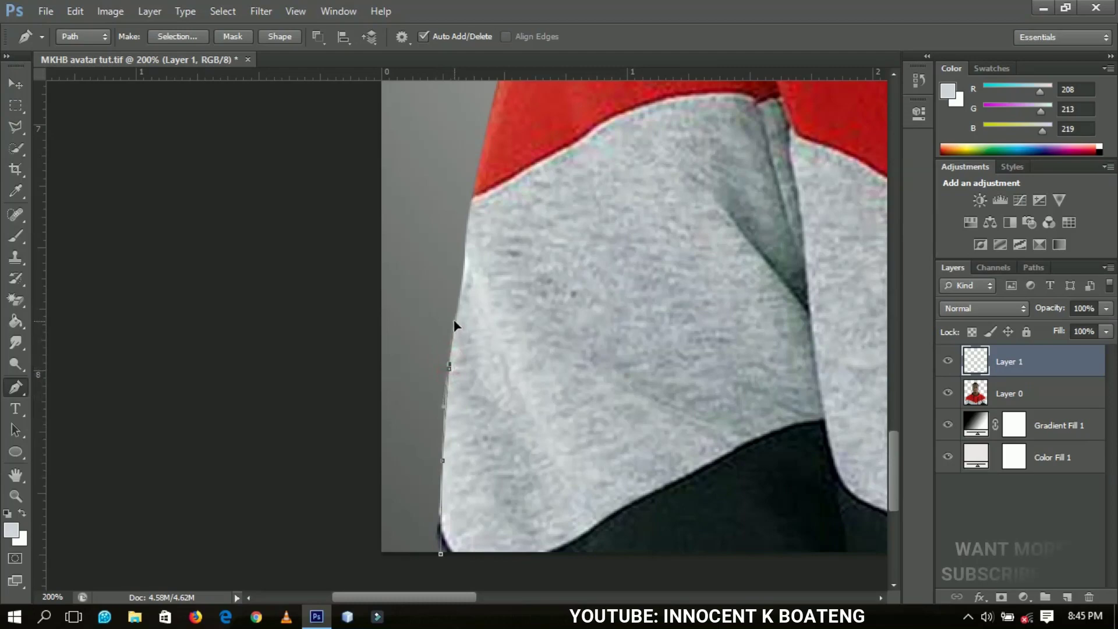
pyautogui.click(457, 320)
pyautogui.moveTo(466, 256); pyautogui.dragTo(474, 240)
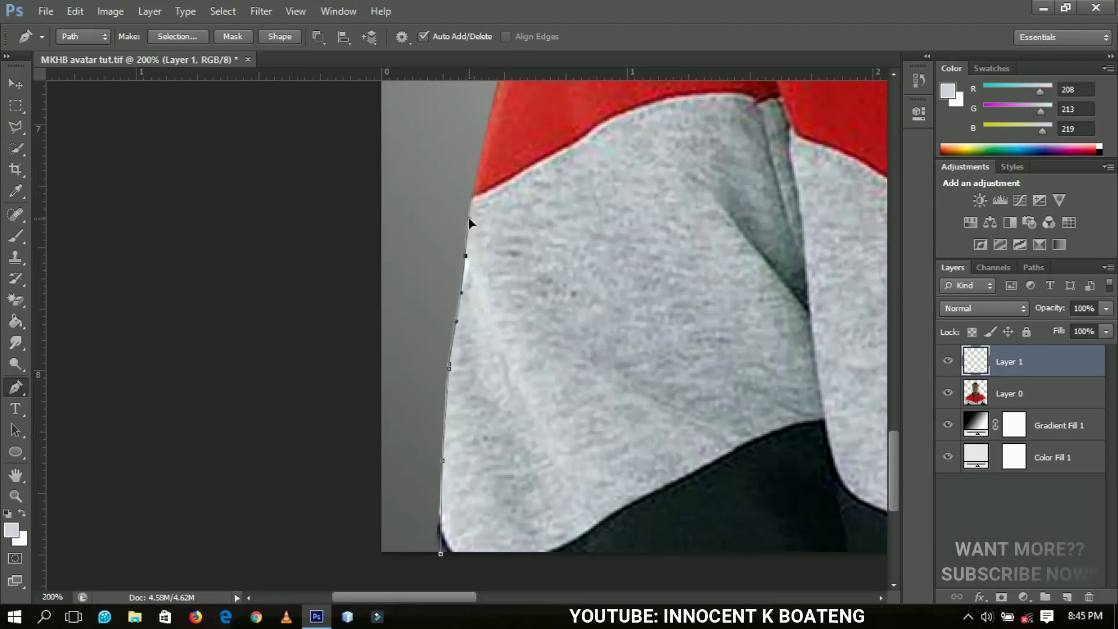
pyautogui.moveTo(470, 219); pyautogui.dragTo(497, 111)
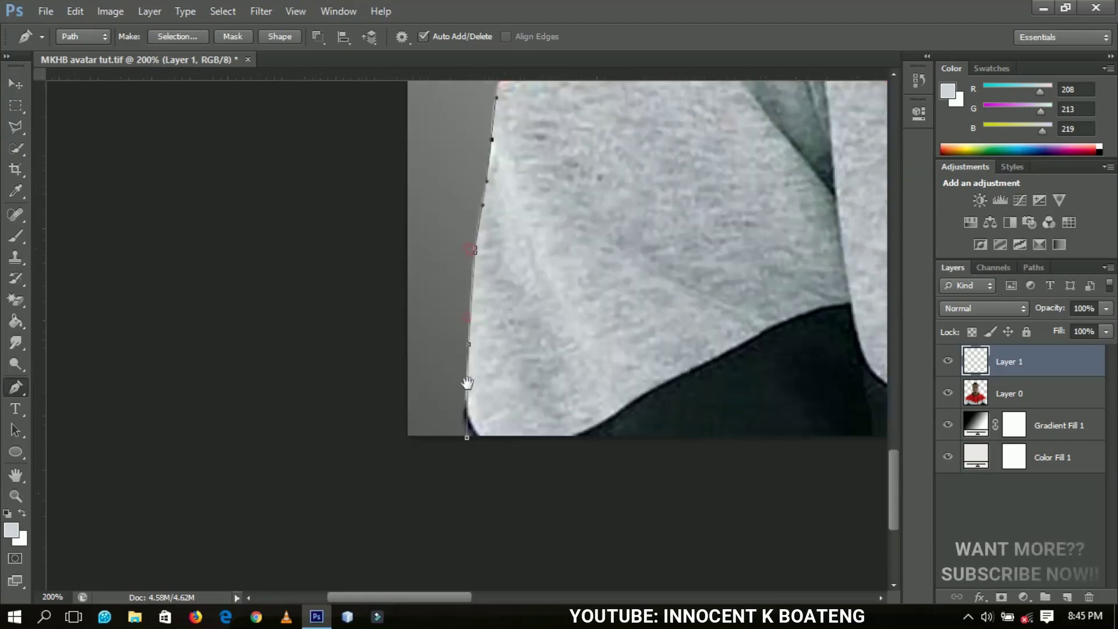
pyautogui.moveTo(495, 355); pyautogui.dragTo(496, 434)
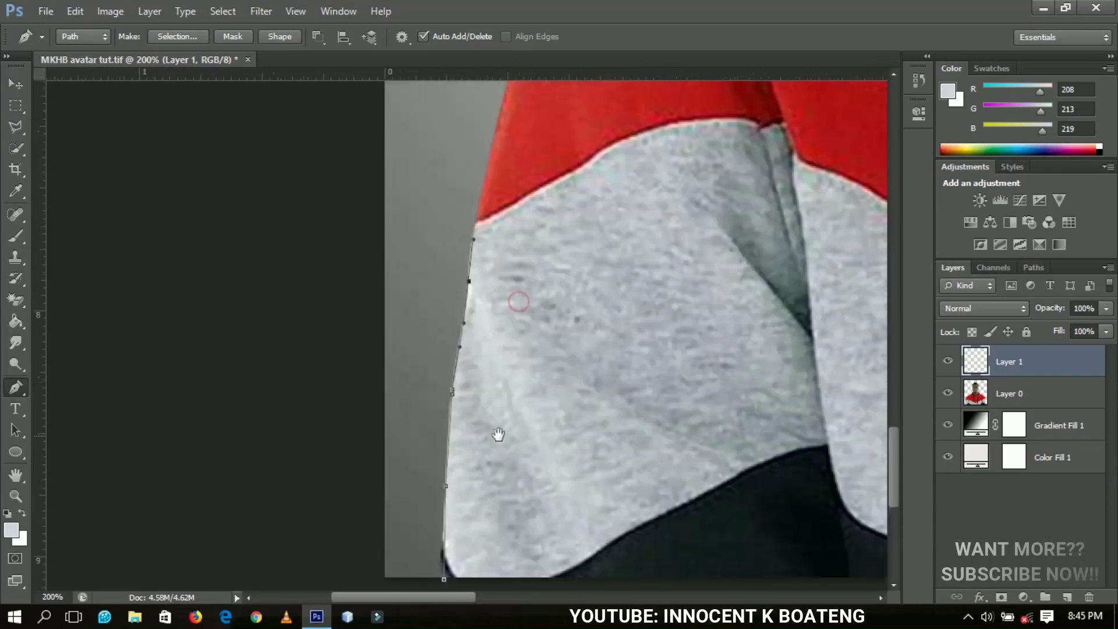
pyautogui.moveTo(500, 135); pyautogui.dragTo(502, 391)
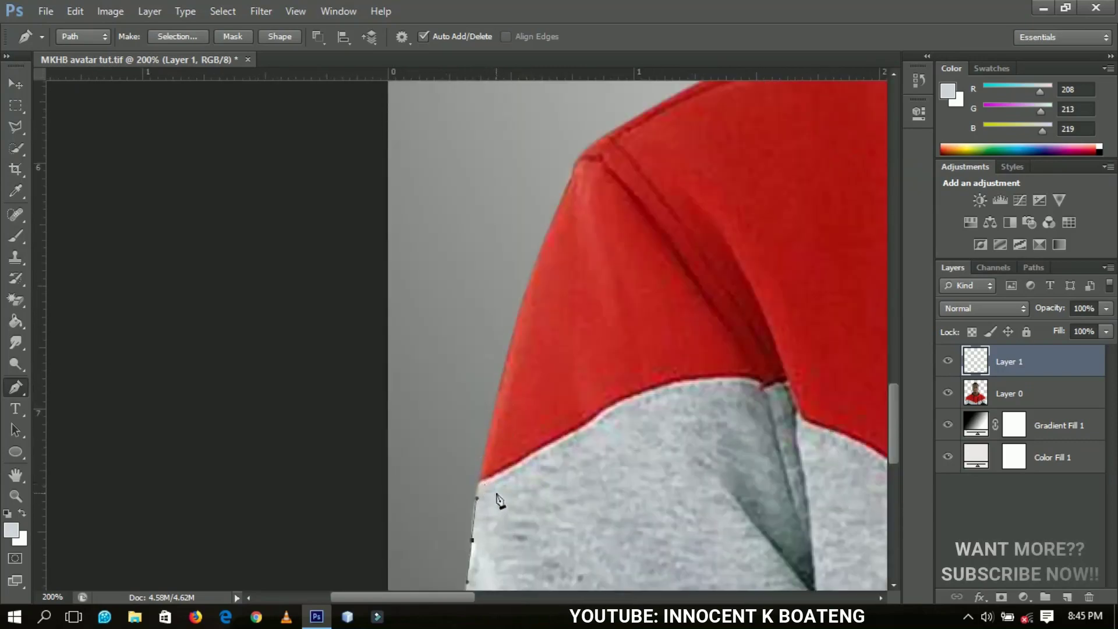
pyautogui.click(483, 464)
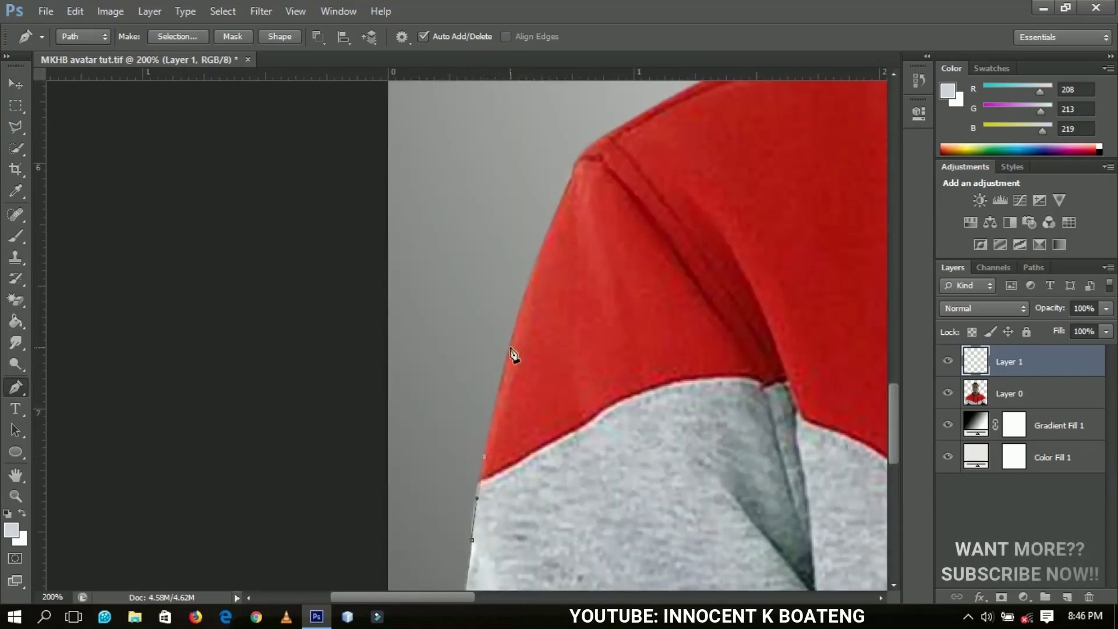
# Trace the path along the image-left red sleeve and over the shoulder to the base of the hood
pyautogui.scroll(2, 524, 361)
pyautogui.hscroll(1, 524, 361)
pyautogui.moveTo(477, 414); pyautogui.dragTo(495, 380)
pyautogui.keyDown('alt'); pyautogui.click(477, 414); pyautogui.keyUp('alt')
pyautogui.moveTo(536, 329); pyautogui.dragTo(371, 469)
pyautogui.moveTo(597, 345); pyautogui.dragTo(640, 326)
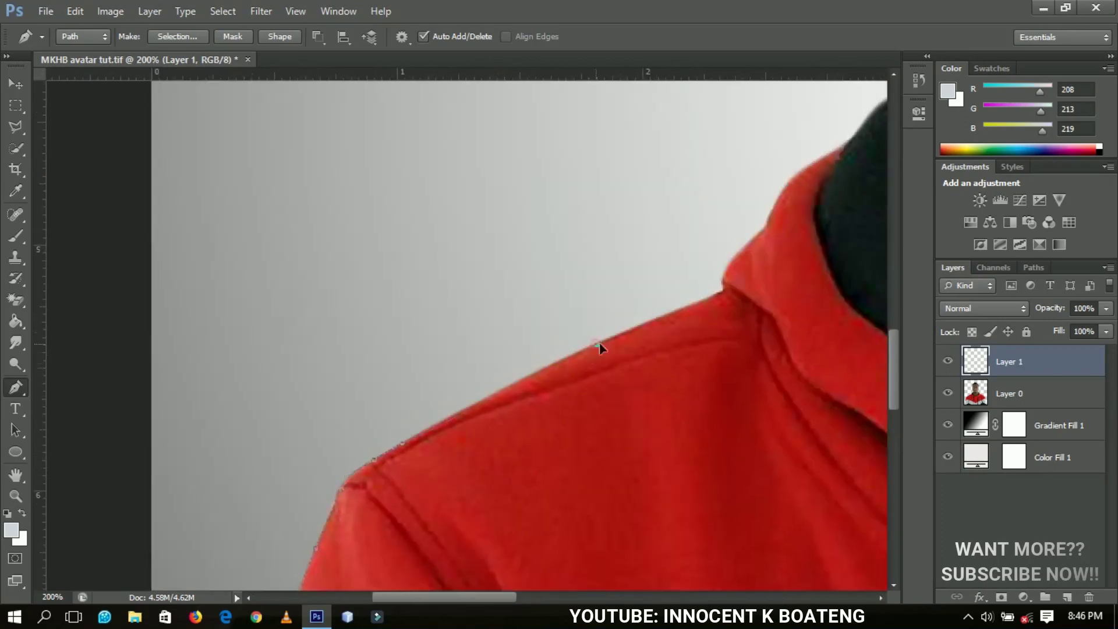
pyautogui.keyDown('alt'); pyautogui.click(597, 344); pyautogui.keyUp('alt')
pyautogui.moveTo(719, 293); pyautogui.dragTo(777, 269)
# Extend the path around the image-left outer edge of the hood up to the neck
pyautogui.moveTo(752, 256); pyautogui.dragTo(641, 392)
pyautogui.keyDown('alt'); pyautogui.click(623, 402); pyautogui.keyUp('alt')
pyautogui.click(633, 390)
pyautogui.moveTo(658, 346); pyautogui.dragTo(675, 328)
pyautogui.keyDown('alt'); pyautogui.click(657, 346); pyautogui.keyUp('alt')
pyautogui.moveTo(710, 335); pyautogui.dragTo(582, 407)
pyautogui.moveTo(620, 368); pyautogui.dragTo(638, 356)
pyautogui.click(638, 360)
pyautogui.scroll(3, 582, 361)
pyautogui.hscroll(2, 583, 361)
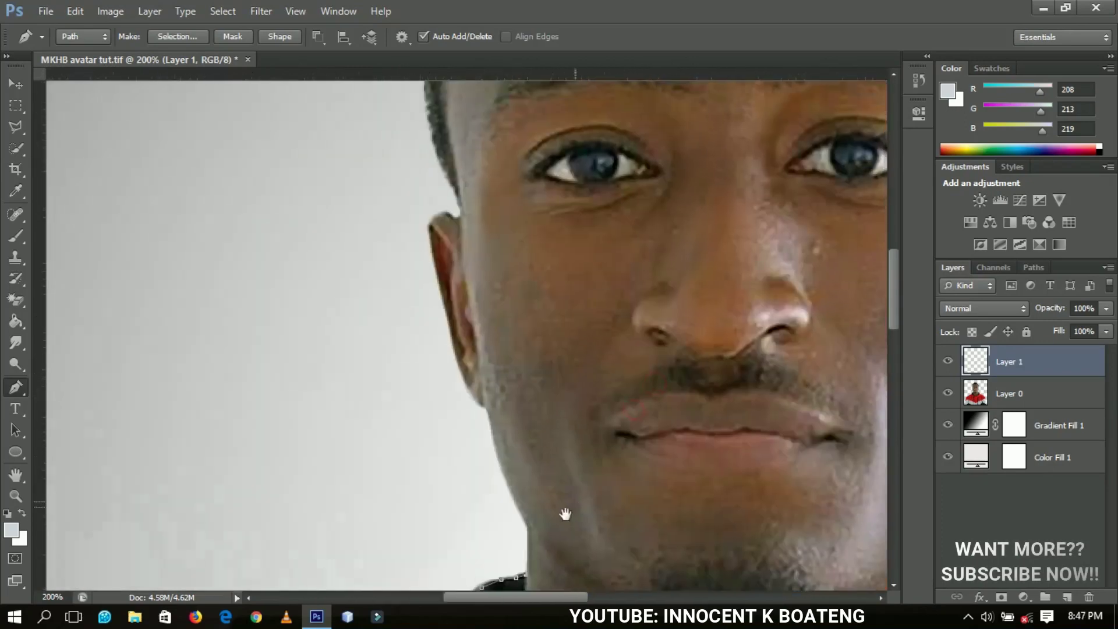
# Trace the path up the image-left neck and jawline and along the outer edge of the ear
pyautogui.click(527, 530)
pyautogui.click(504, 481)
pyautogui.click(496, 460)
pyautogui.click(487, 412)
pyautogui.click(477, 404)
pyautogui.moveTo(451, 335); pyautogui.dragTo(443, 300)
pyautogui.moveTo(438, 254); pyautogui.dragTo(501, 445)
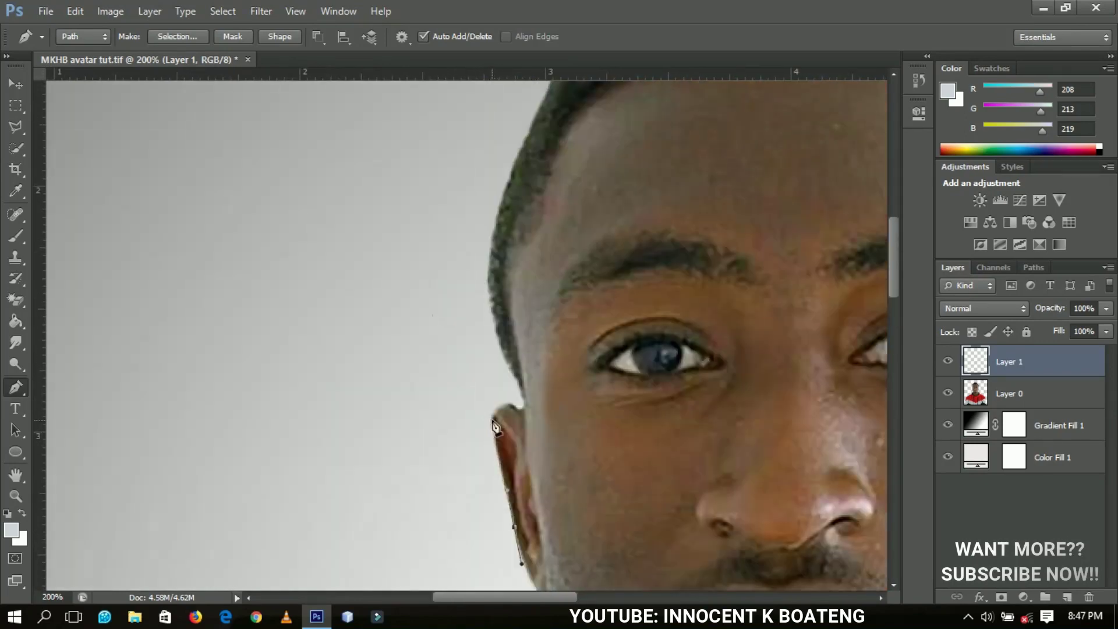
# Carry the path around the top of the image-left ear and up the side of the hair
pyautogui.click(493, 430)
pyautogui.click(495, 408)
pyautogui.click(503, 404)
pyautogui.click(511, 403)
pyautogui.click(523, 408)
pyautogui.click(505, 360)
pyautogui.moveTo(491, 319); pyautogui.dragTo(499, 466)
pyautogui.moveTo(497, 401); pyautogui.dragTo(502, 373)
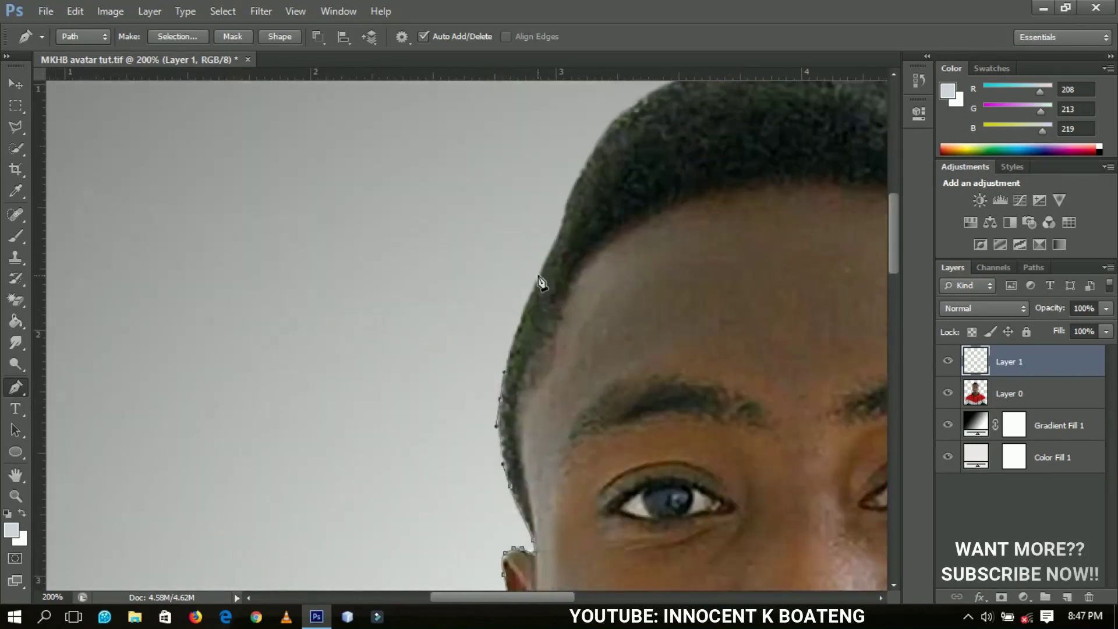
# Trace the path along the hair's outline, over the crown and partway down the image-right side of the head
pyautogui.keyDown('alt'); pyautogui.click(539, 274); pyautogui.keyUp('alt')
pyautogui.moveTo(538, 275); pyautogui.dragTo(566, 385)
pyautogui.click(560, 342)
pyautogui.click(579, 297)
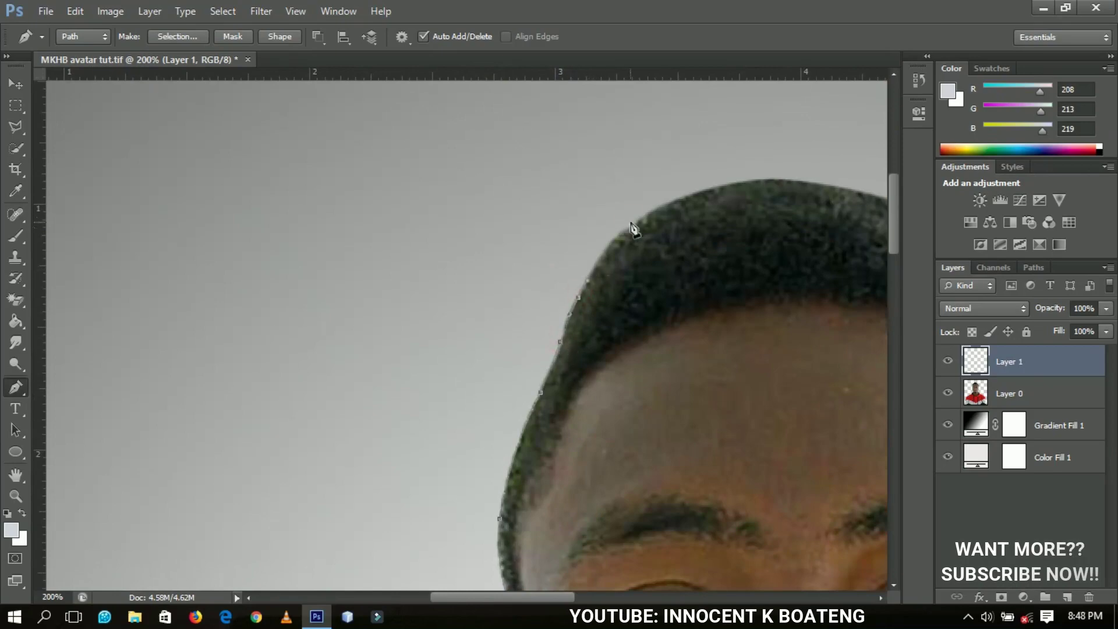
pyautogui.keyDown('alt'); pyautogui.click(631, 222); pyautogui.keyUp('alt')
pyautogui.moveTo(630, 222); pyautogui.dragTo(687, 195)
pyautogui.moveTo(695, 207); pyautogui.dragTo(487, 392)
pyautogui.moveTo(559, 366); pyautogui.dragTo(592, 368)
pyautogui.moveTo(698, 391); pyautogui.dragTo(727, 408)
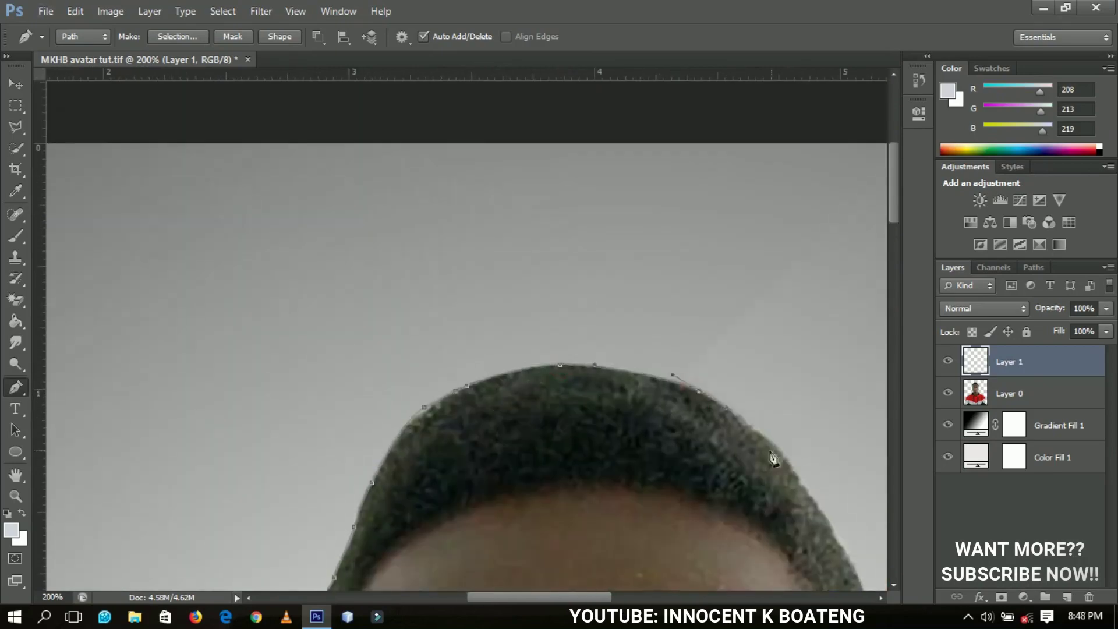
pyautogui.moveTo(774, 460); pyautogui.dragTo(655, 401)
pyautogui.moveTo(716, 460); pyautogui.dragTo(594, 336)
pyautogui.moveTo(615, 474); pyautogui.dragTo(628, 571)
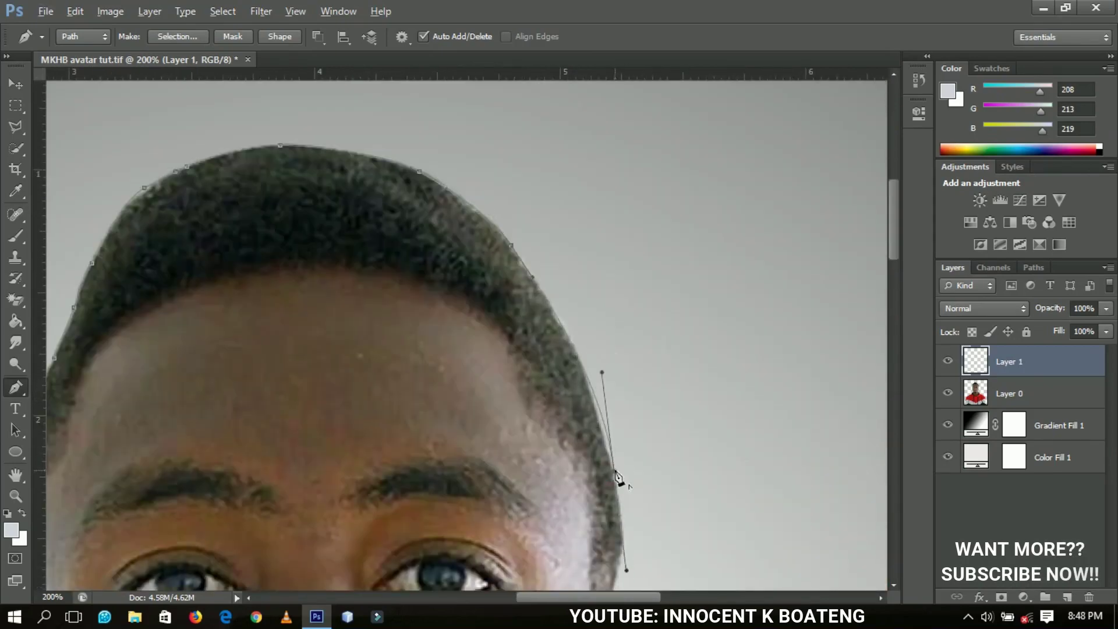
pyautogui.keyDown('alt'); pyautogui.click(615, 474); pyautogui.keyUp('alt')
pyautogui.hotkey('ctrl', 'alt', 'z')
pyautogui.hotkey('ctrl', 'alt', 'z')
# Continue the path down the image-right side of the hair to the top of the ear
pyautogui.moveTo(575, 349); pyautogui.dragTo(581, 361)
pyautogui.moveTo(621, 504); pyautogui.dragTo(623, 529)
pyautogui.moveTo(636, 497); pyautogui.dragTo(672, 322)
pyautogui.moveTo(653, 410); pyautogui.dragTo(688, 455)
pyautogui.click(646, 437)
pyautogui.click(659, 435)
# Trace the path around the image-right ear down to the earlobe
pyautogui.moveTo(702, 465); pyautogui.dragTo(699, 332)
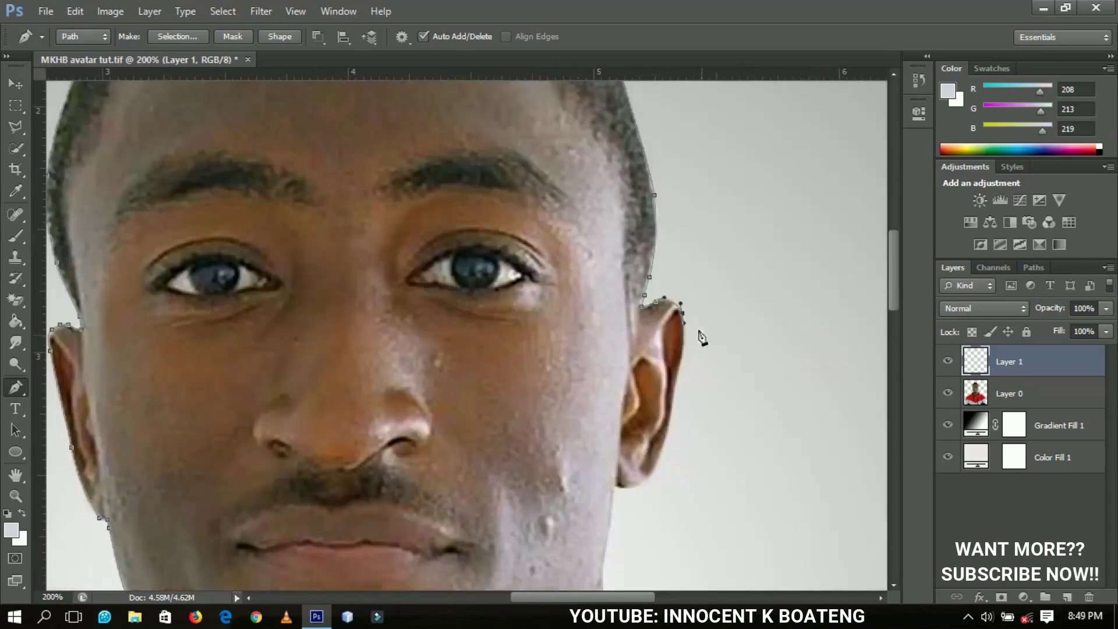
pyautogui.click(682, 358)
pyautogui.click(673, 408)
pyautogui.click(657, 465)
pyautogui.click(639, 488)
pyautogui.click(625, 487)
pyautogui.click(617, 485)
# Run the path down the image-right jaw and neck and onto the top edge of the hood
pyautogui.moveTo(617, 486); pyautogui.dragTo(639, 371)
pyautogui.moveTo(626, 440); pyautogui.dragTo(626, 458)
pyautogui.click(630, 571)
pyautogui.moveTo(633, 574); pyautogui.dragTo(580, 497)
pyautogui.click(583, 503)
pyautogui.moveTo(626, 505)
pyautogui.mouseDown()
pyautogui.moveTo(649, 515)
pyautogui.moveTo(638, 509)
pyautogui.mouseUp()
pyautogui.hotkey('ctrl', 'z')
# Trace the path along the image-right outer edge of the hood down to the shoulder seam
pyautogui.moveTo(692, 557); pyautogui.dragTo(678, 260)
pyautogui.click(681, 292)
pyautogui.click(686, 301)
pyautogui.click(726, 301)
pyautogui.click(762, 333)
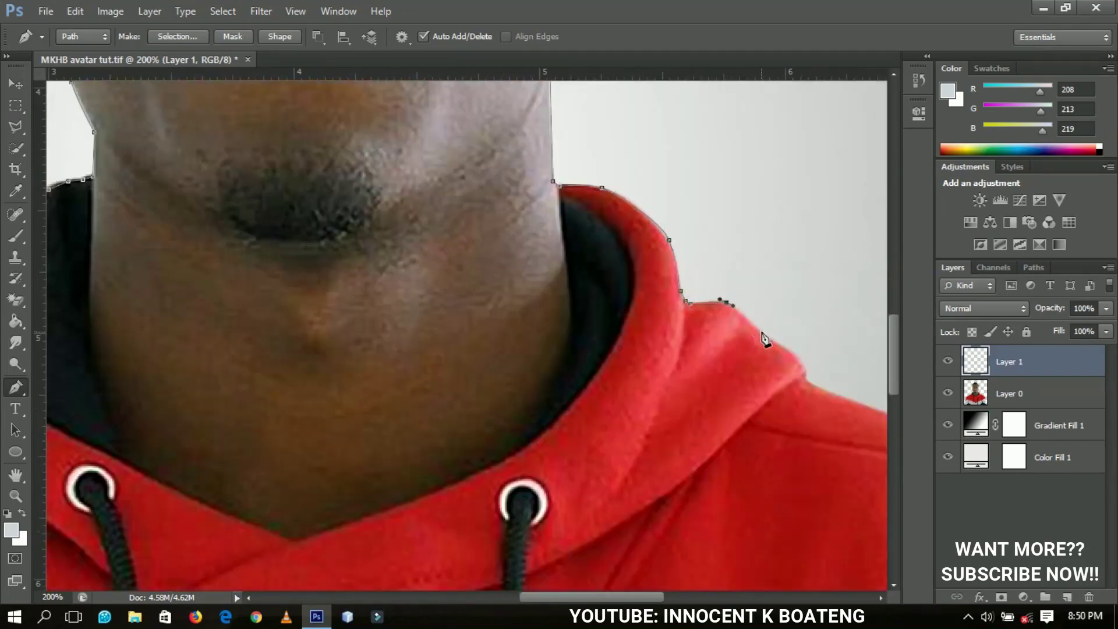
pyautogui.click(804, 361)
pyautogui.click(811, 384)
# Continue the path over the image-right shoulder and down the red part of the sleeve
pyautogui.moveTo(832, 402); pyautogui.dragTo(645, 304)
pyautogui.hotkey('ctrl', 'z')
pyautogui.click(692, 405)
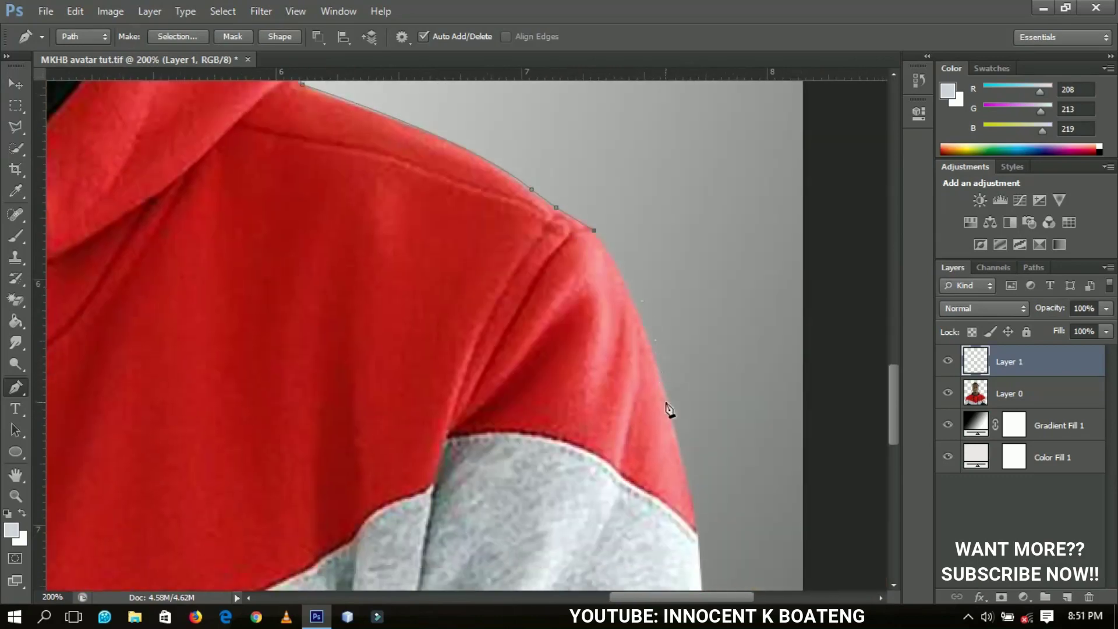
pyautogui.moveTo(671, 409); pyautogui.dragTo(691, 492)
# Finish the path down the image-right grey and black sleeve to the canvas's bottom edge and fit the image on screen
pyautogui.moveTo(697, 578); pyautogui.dragTo(650, 331)
pyautogui.moveTo(661, 403); pyautogui.dragTo(602, 313)
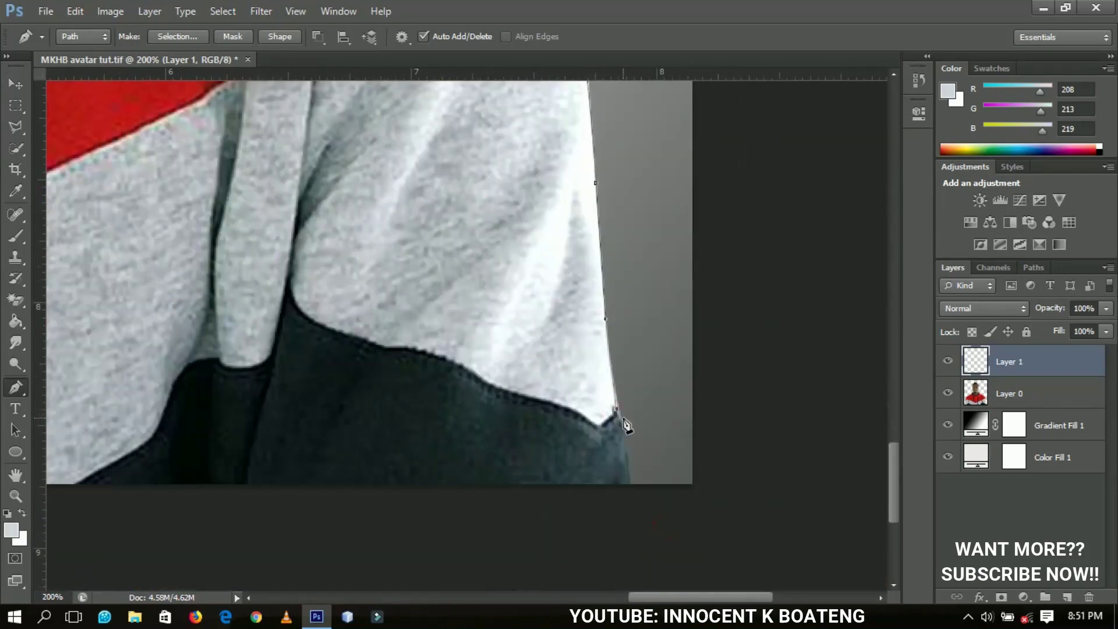
pyautogui.moveTo(614, 376); pyautogui.dragTo(618, 396)
pyautogui.moveTo(630, 480); pyautogui.dragTo(633, 499)
pyautogui.hotkey('ctrl', '0')
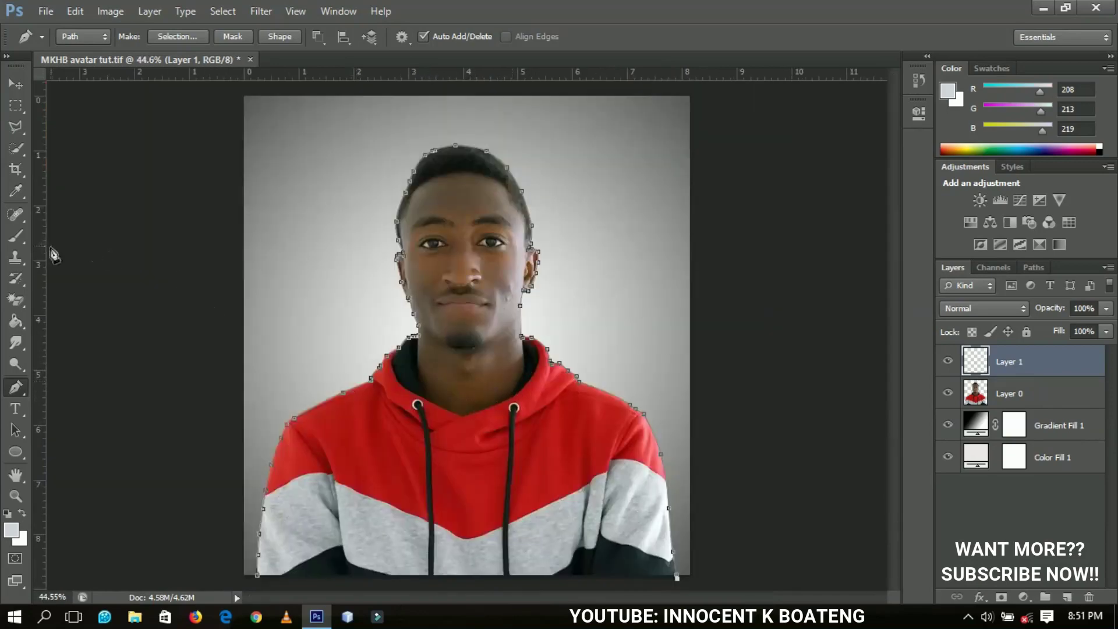
# Activate the Brush tool and set its size to 9 px
pyautogui.click(16, 239)
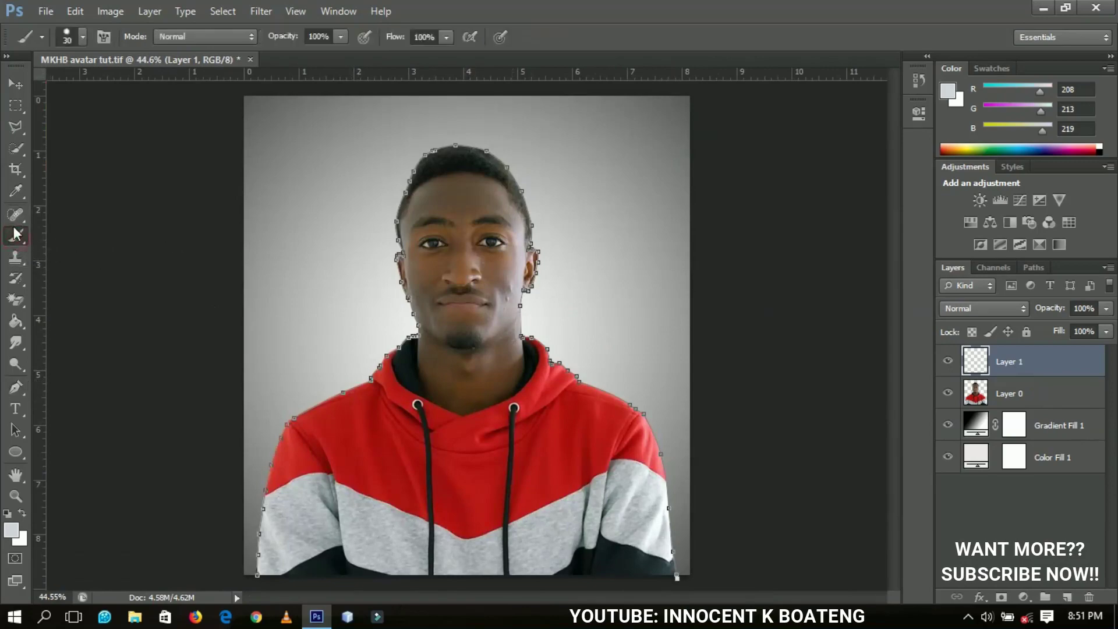
pyautogui.rightClick(454, 336)
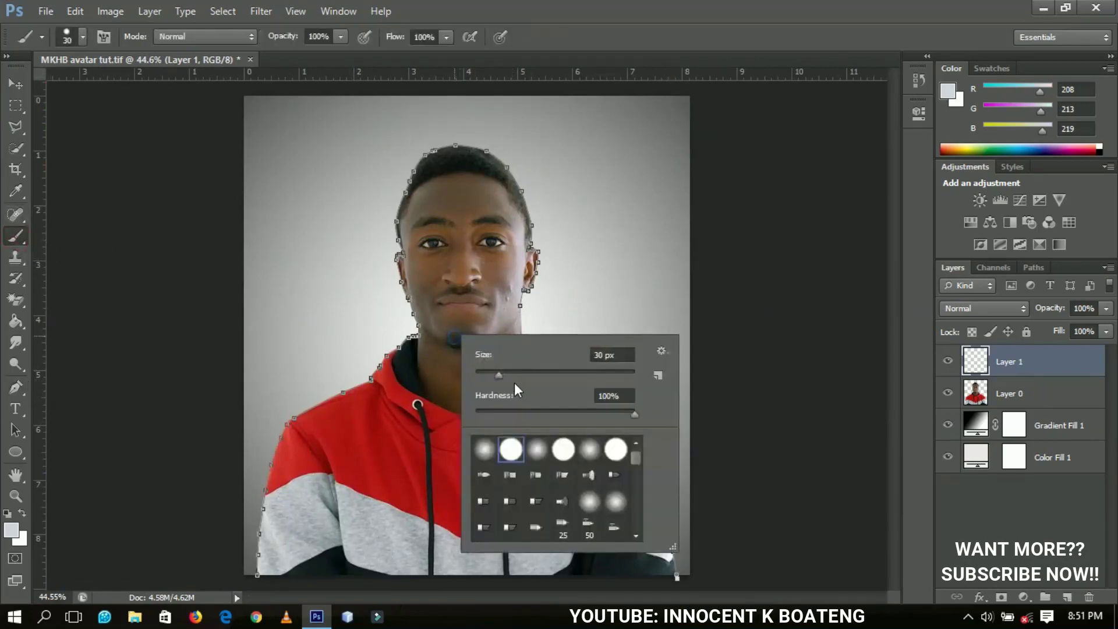
pyautogui.moveTo(506, 377); pyautogui.dragTo(482, 374)
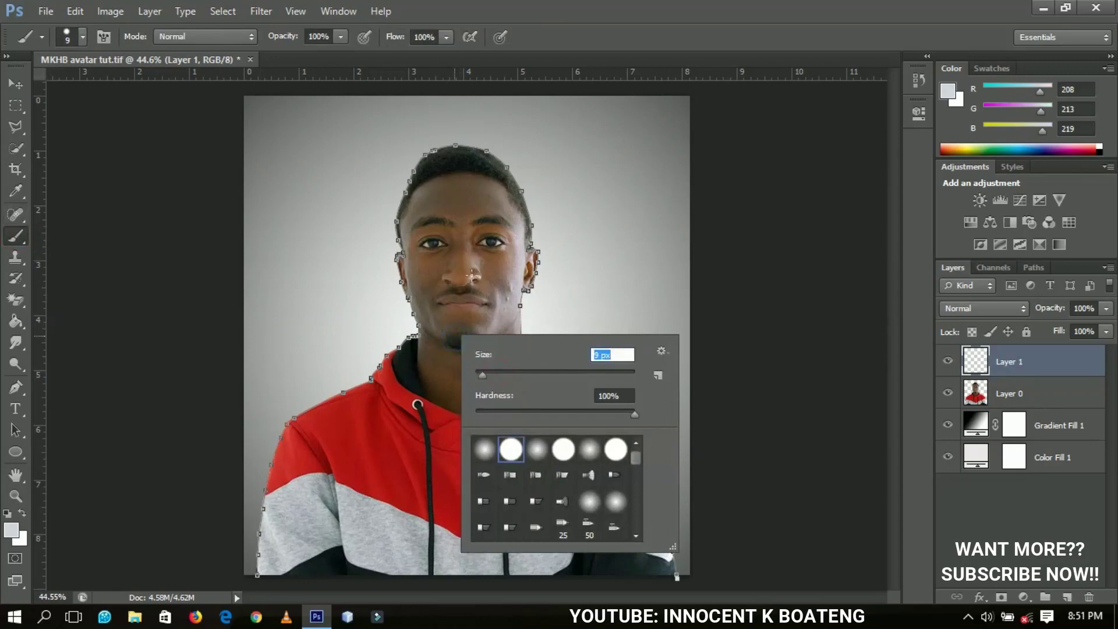
pyautogui.click(493, 240)
pyautogui.moveTo(491, 248); pyautogui.dragTo(502, 307)
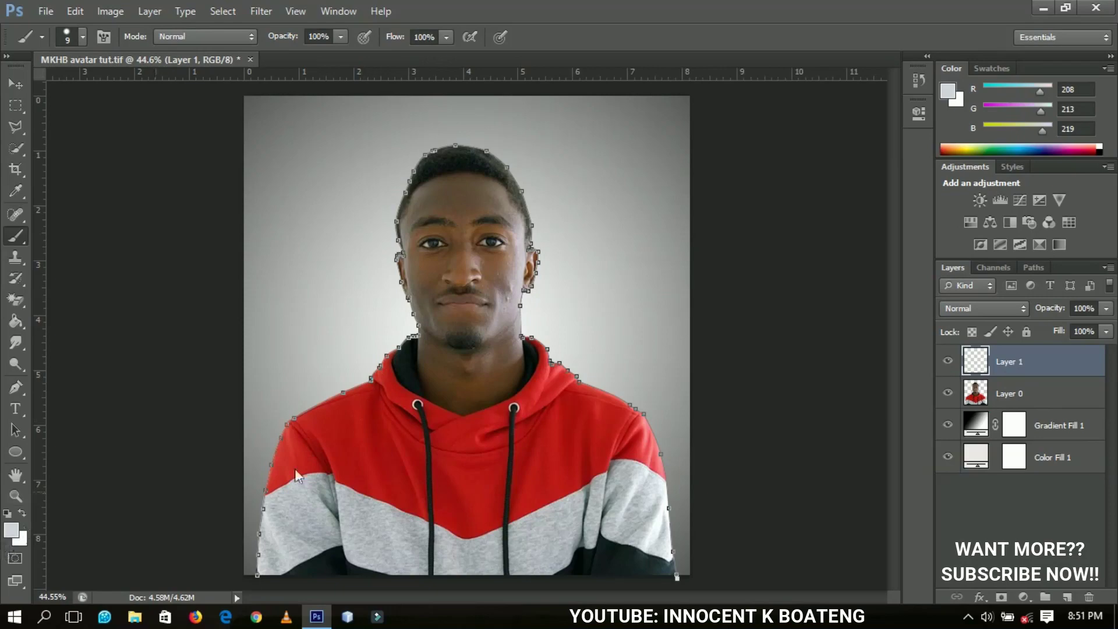
# Set the foreground colour to black (000000)
pyautogui.click(11, 530)
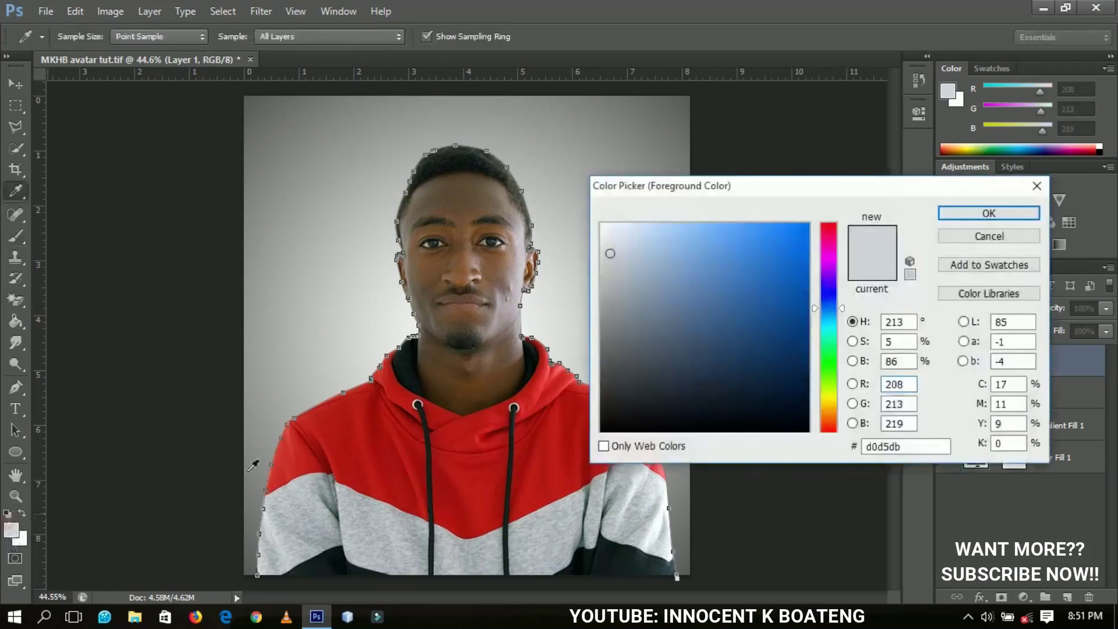
pyautogui.click(602, 431)
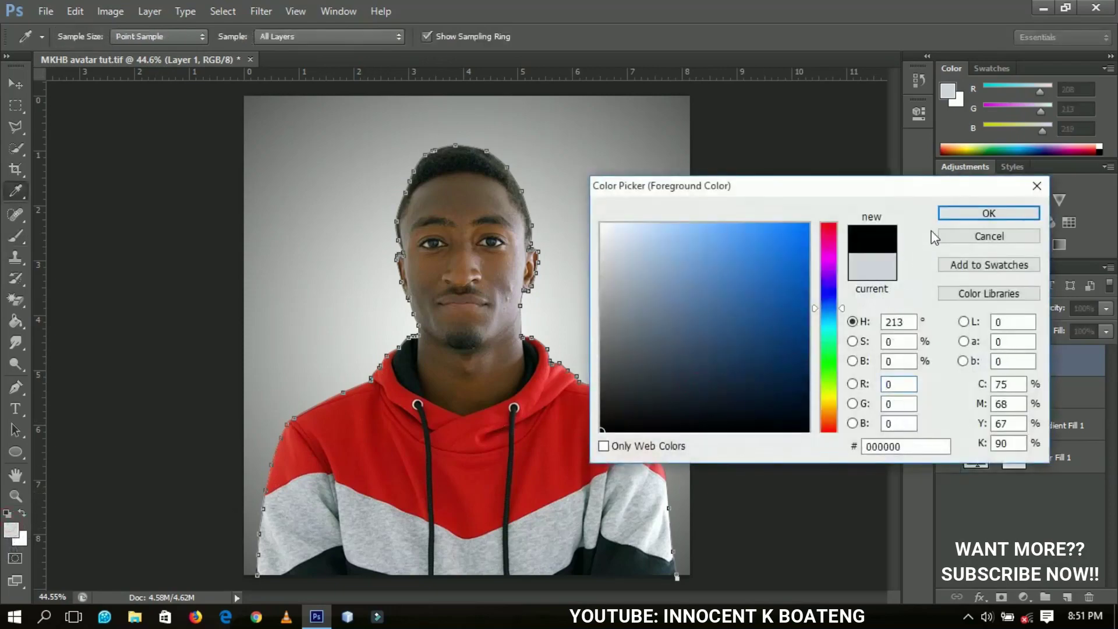
pyautogui.click(989, 213)
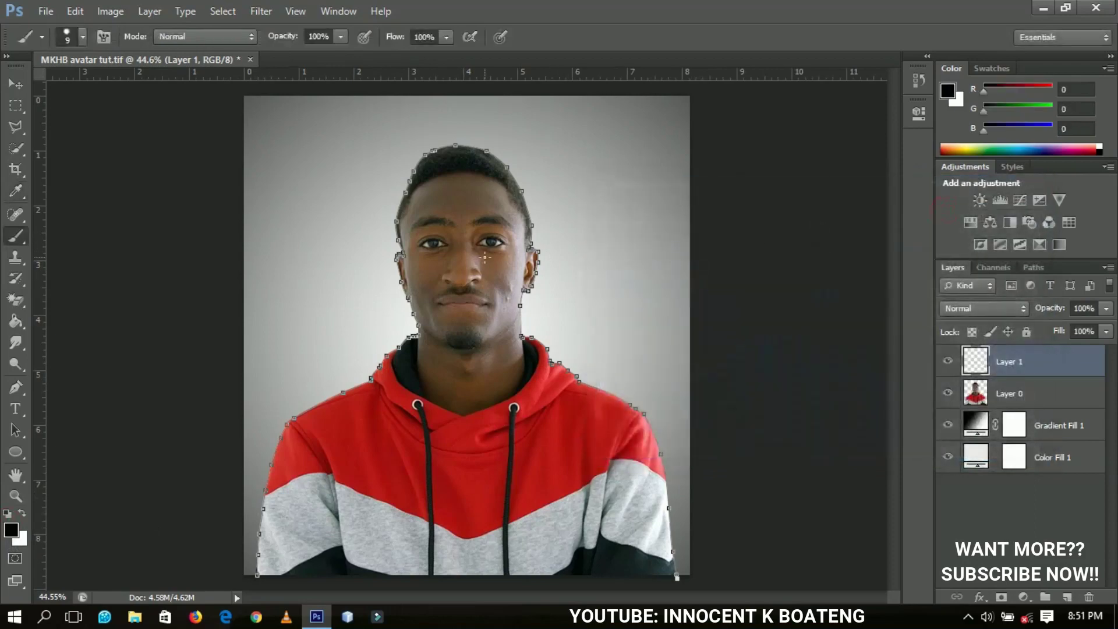
pyautogui.moveTo(493, 262); pyautogui.dragTo(491, 303)
pyautogui.hotkey('ctrl', 'z')
pyautogui.hotkey('ctrl', 'z')
# Stroke the figure's outline path with the Brush, without simulated pressure, and delete the path
pyautogui.press('p')
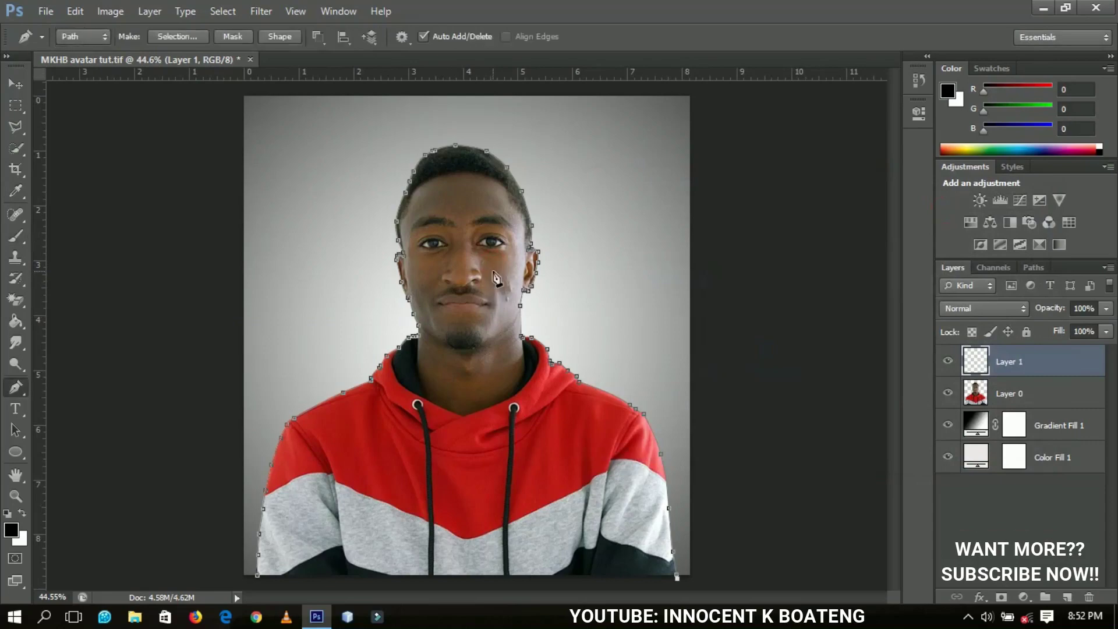
pyautogui.rightClick(494, 273)
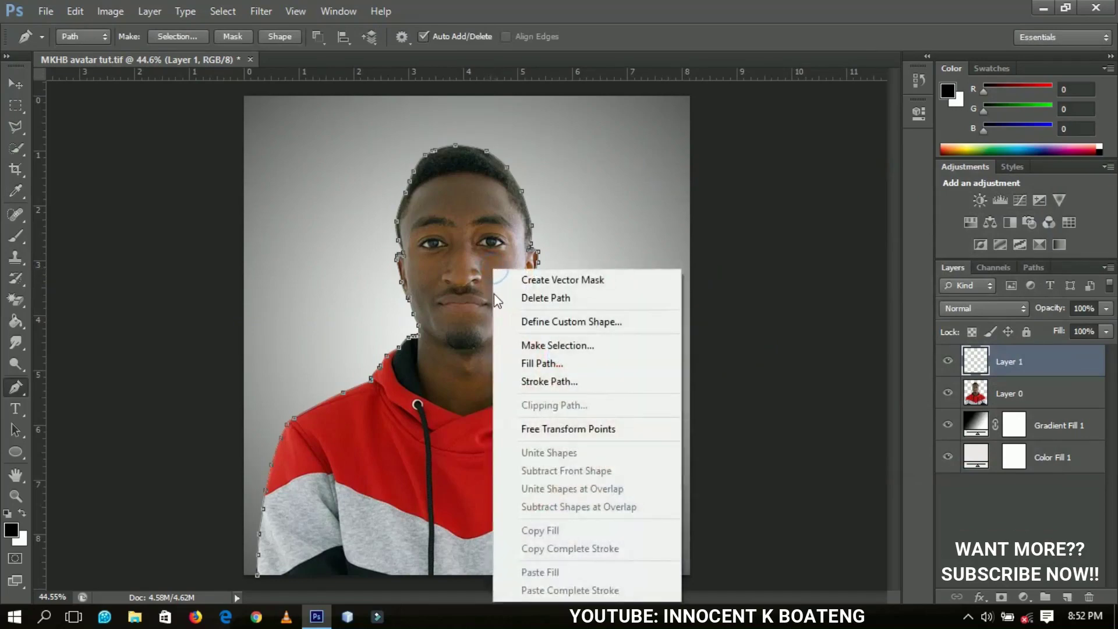
pyautogui.click(535, 382)
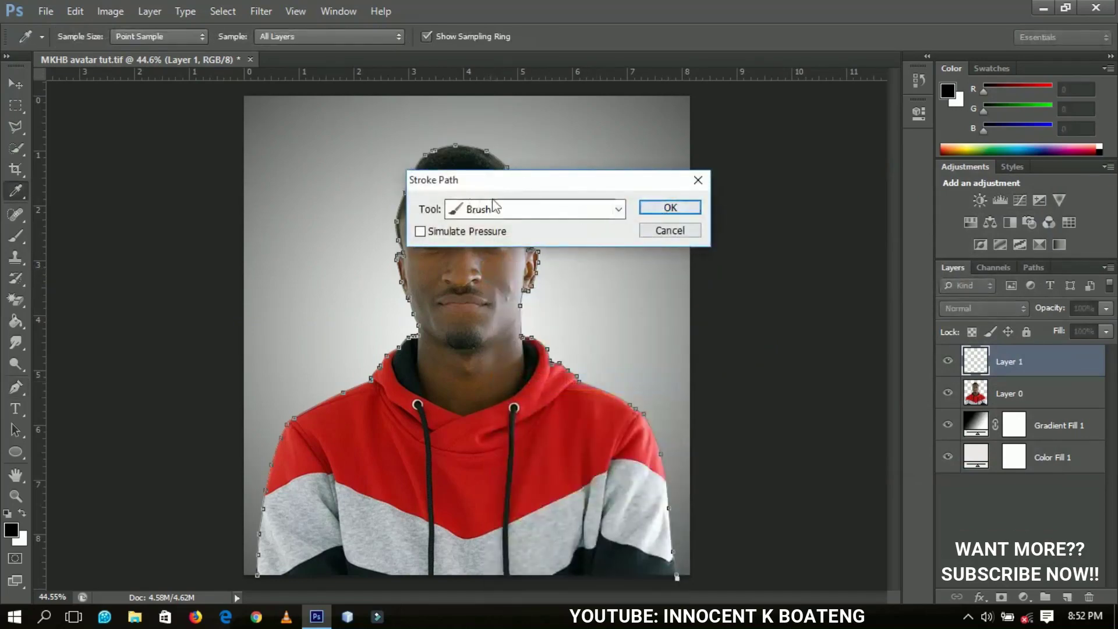
pyautogui.click(689, 208)
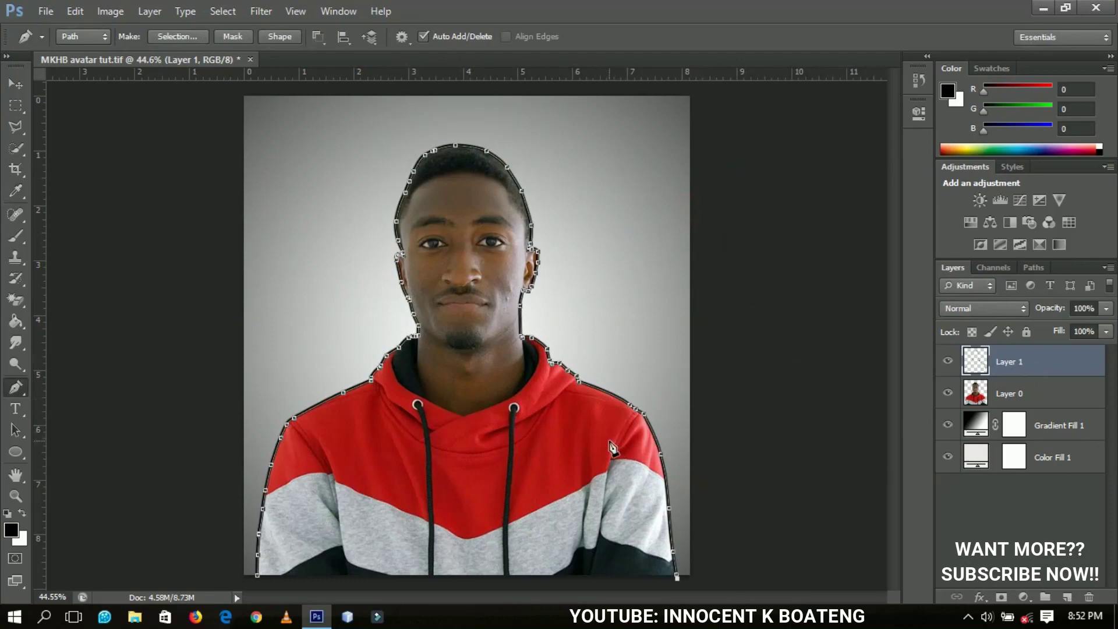
pyautogui.rightClick(484, 322)
pyautogui.click(526, 301)
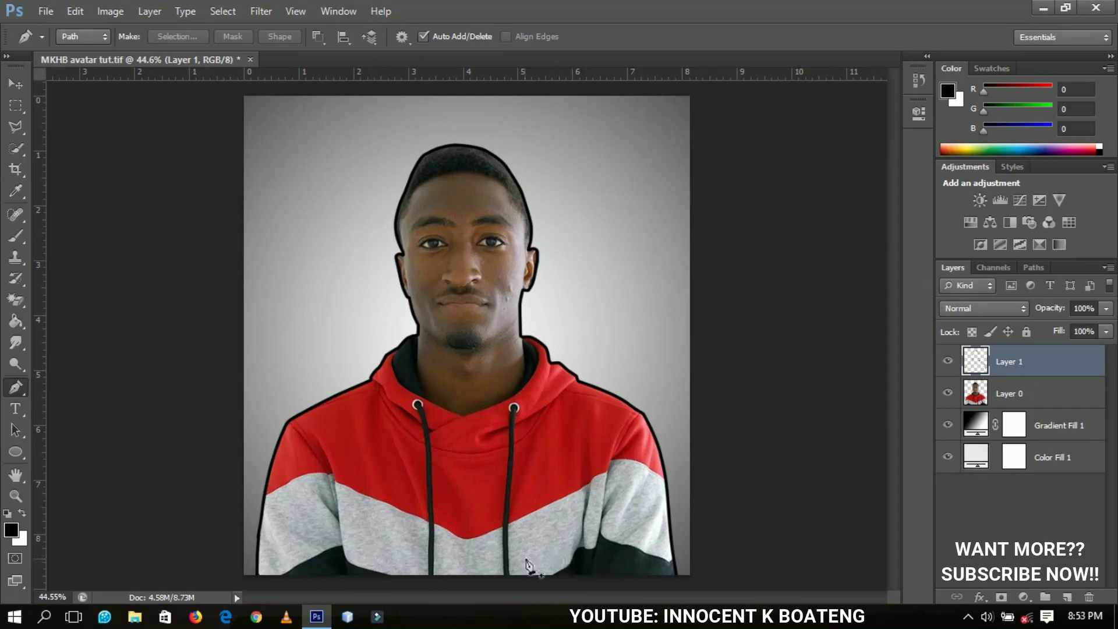
# Activate the Pen tool in Shape mode for drawing at the sweatshirt's image-left lower sleeve
pyautogui.press('z')
pyautogui.click(336, 573)
pyautogui.click(361, 524)
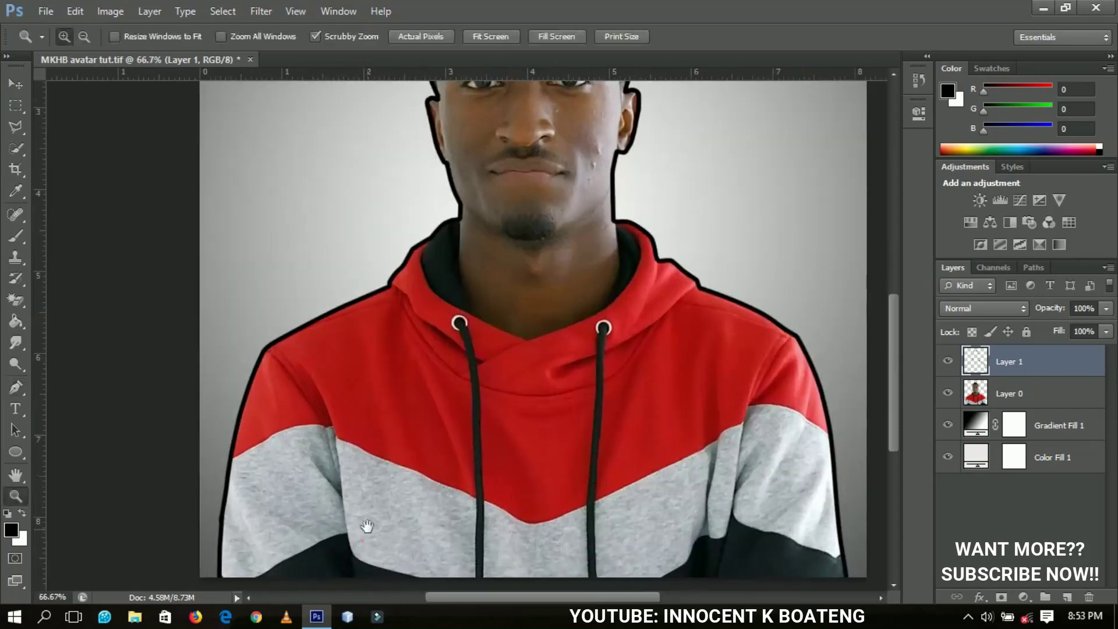
pyautogui.moveTo(362, 524); pyautogui.dragTo(536, 384)
pyautogui.click(457, 385)
pyautogui.click(463, 352)
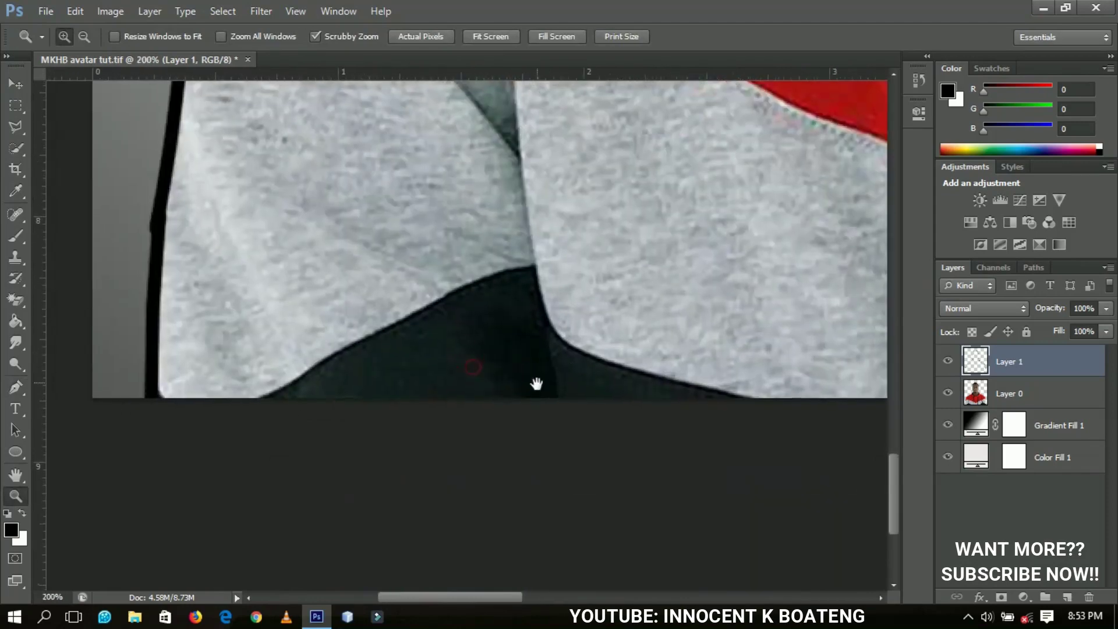
pyautogui.click(21, 391)
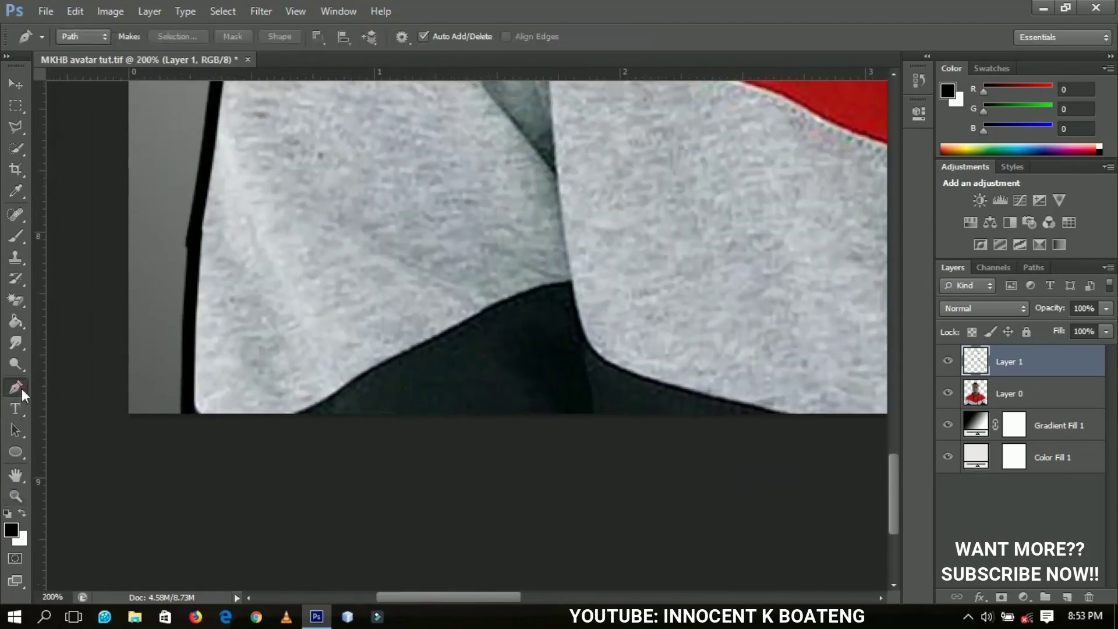
pyautogui.click(96, 37)
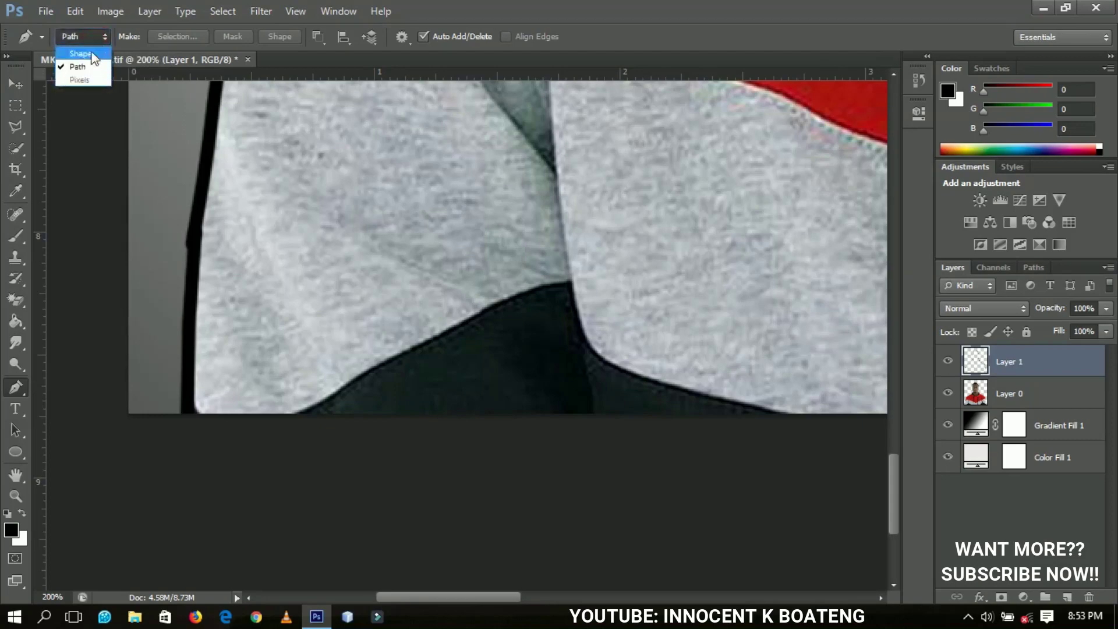
pyautogui.click(91, 51)
# Start a black-filled shape along the upper edge of the image-left black sleeve section and set its layer opacity to 0%
pyautogui.moveTo(472, 412); pyautogui.dragTo(619, 443)
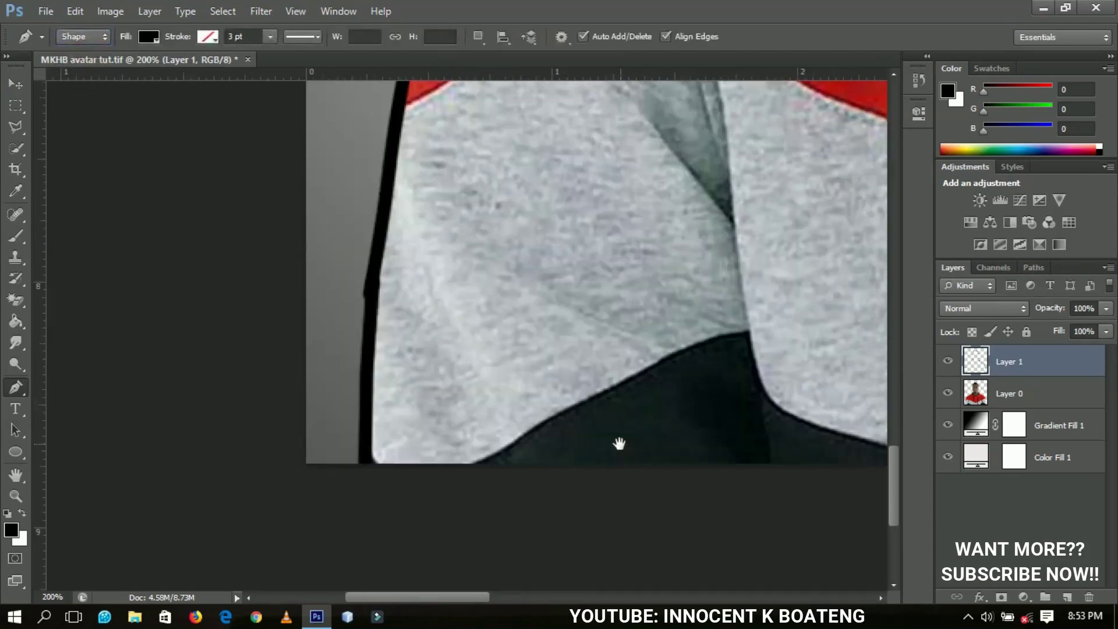
pyautogui.click(466, 469)
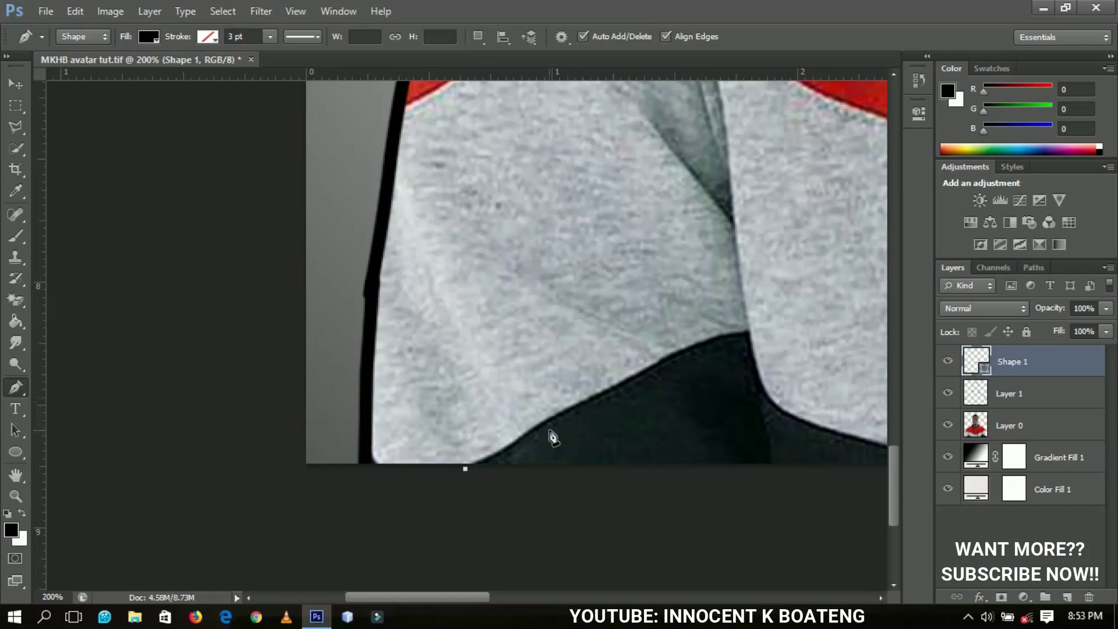
pyautogui.click(559, 413)
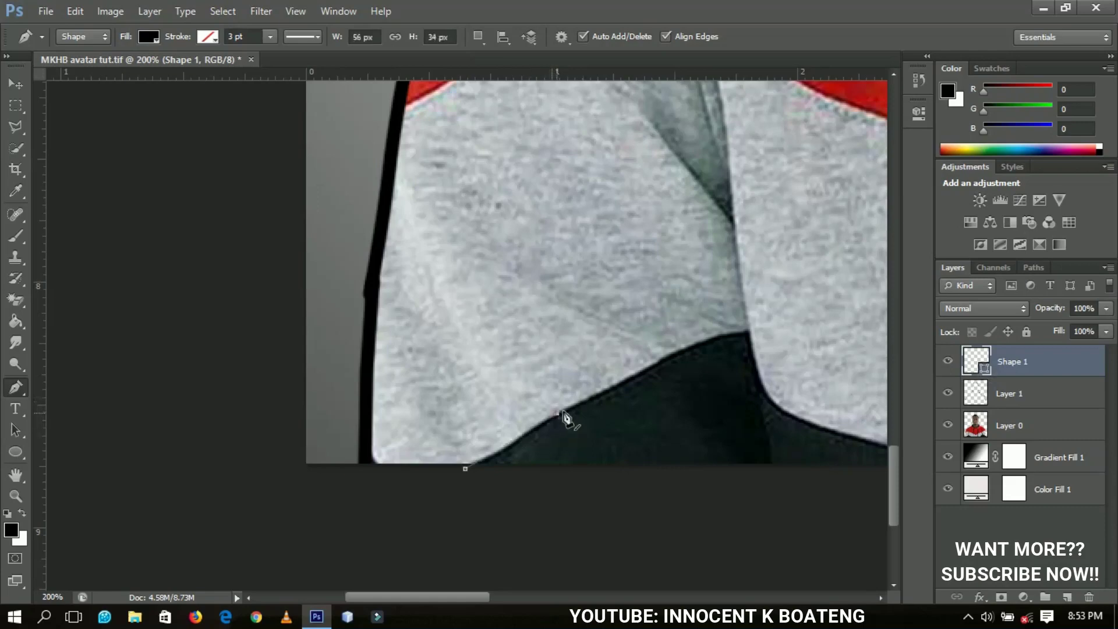
pyautogui.click(605, 392)
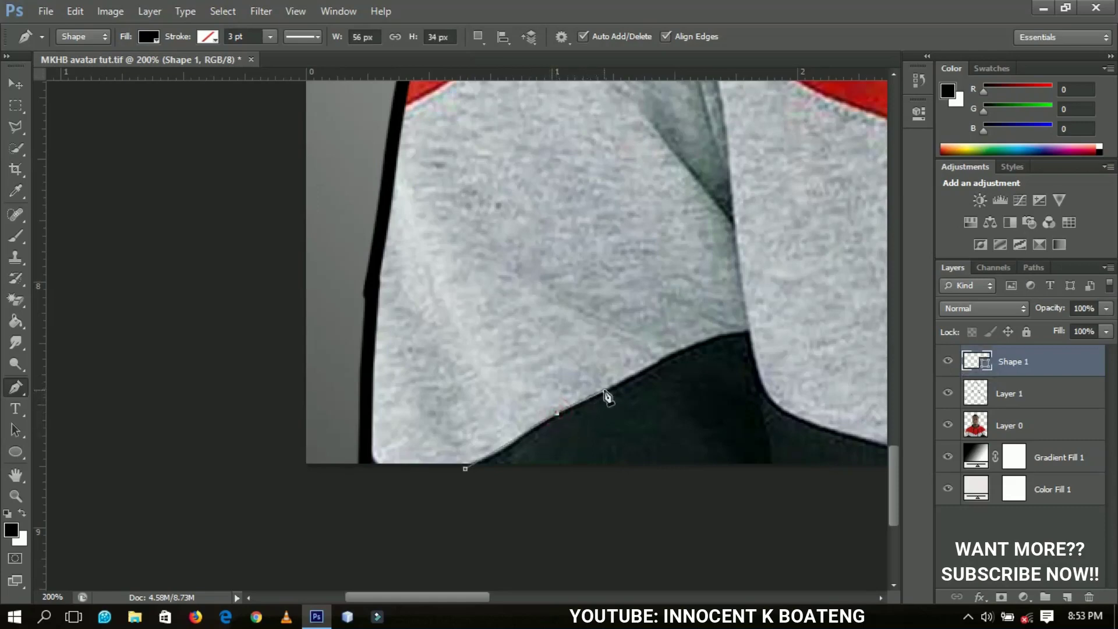
pyautogui.click(681, 351)
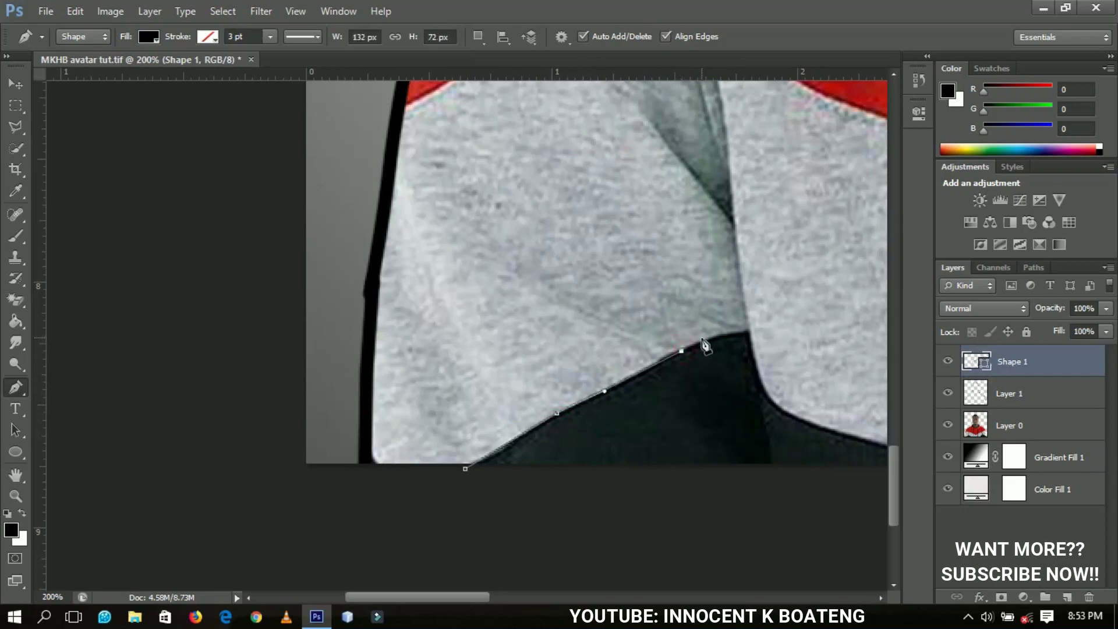
pyautogui.click(729, 333)
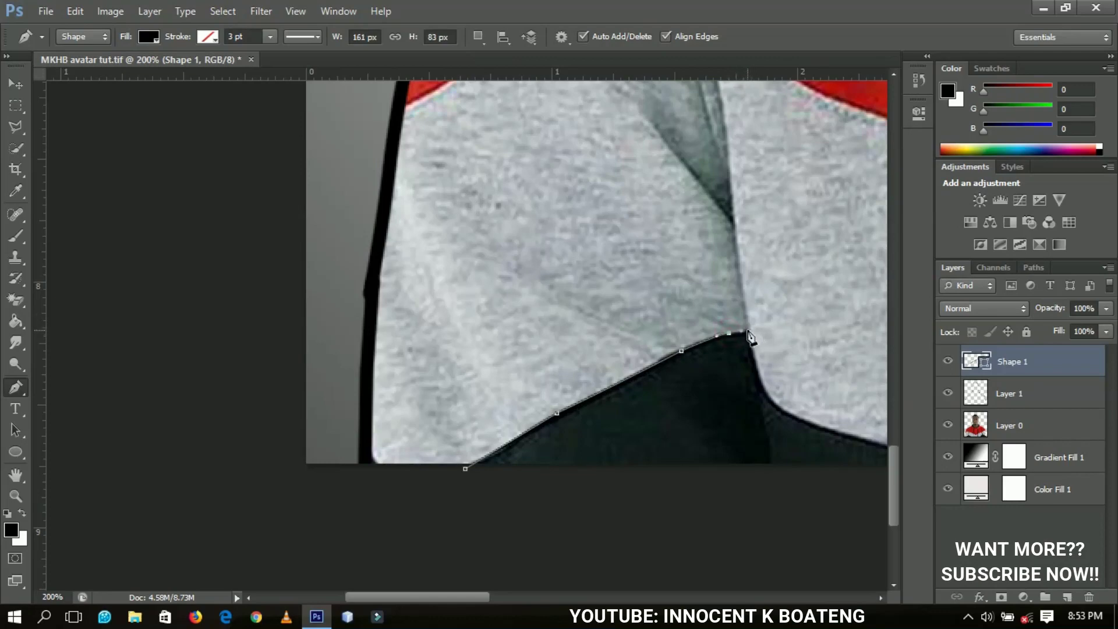
pyautogui.click(749, 332)
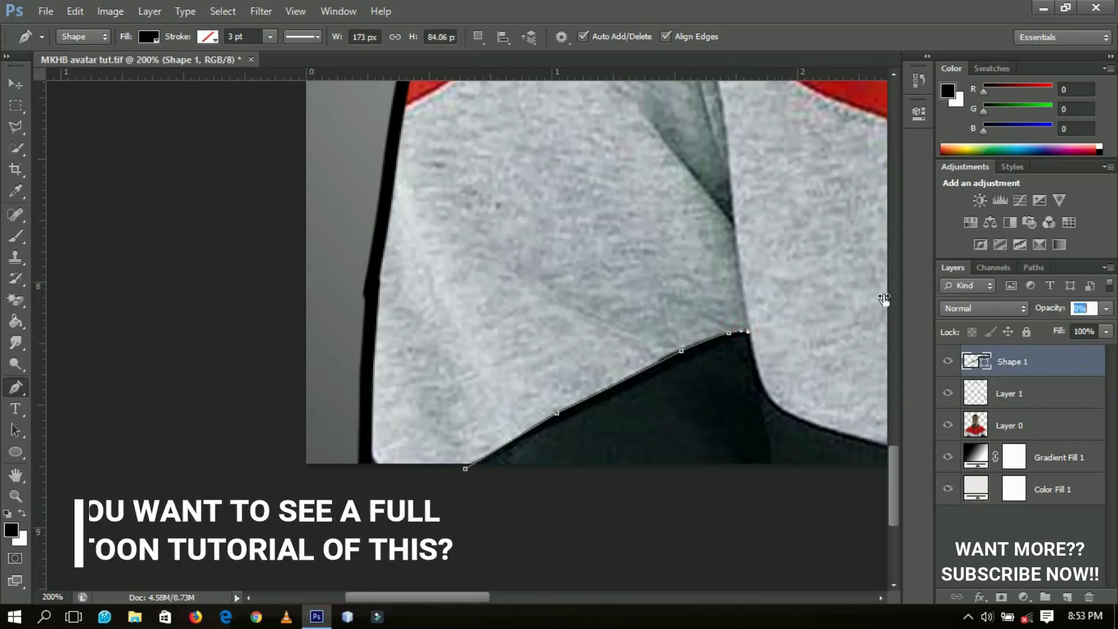
pyautogui.moveTo(884, 300); pyautogui.dragTo(873, 303)
# Continue the shape along the black hem edge of the torso and beneath the canvas to the hem's image-right side
pyautogui.moveTo(811, 324); pyautogui.dragTo(599, 284)
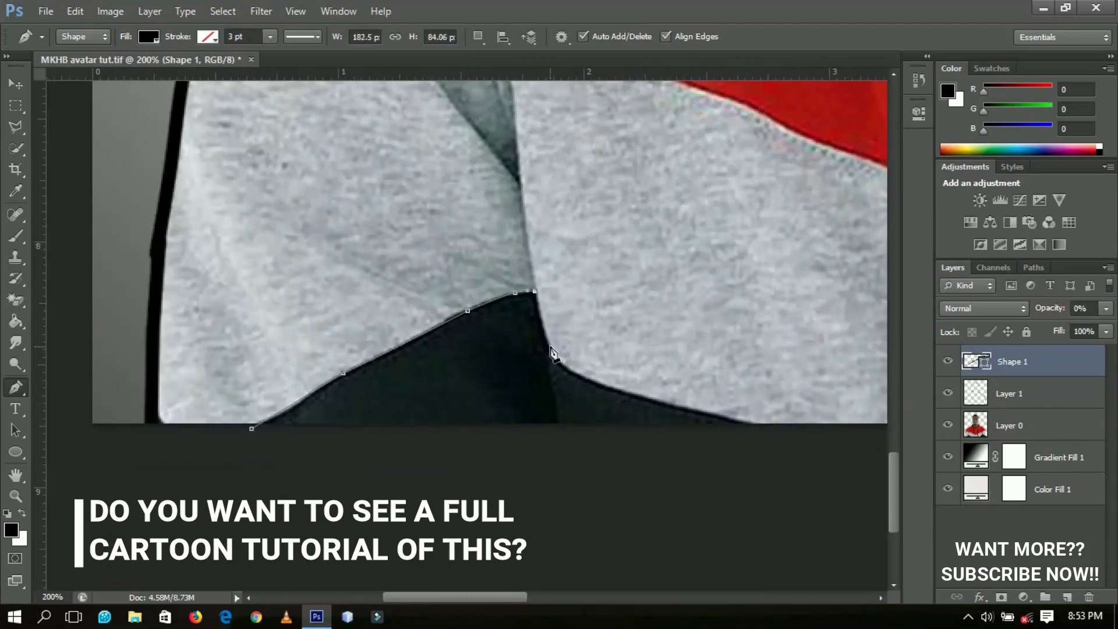
pyautogui.click(552, 346)
pyautogui.click(562, 365)
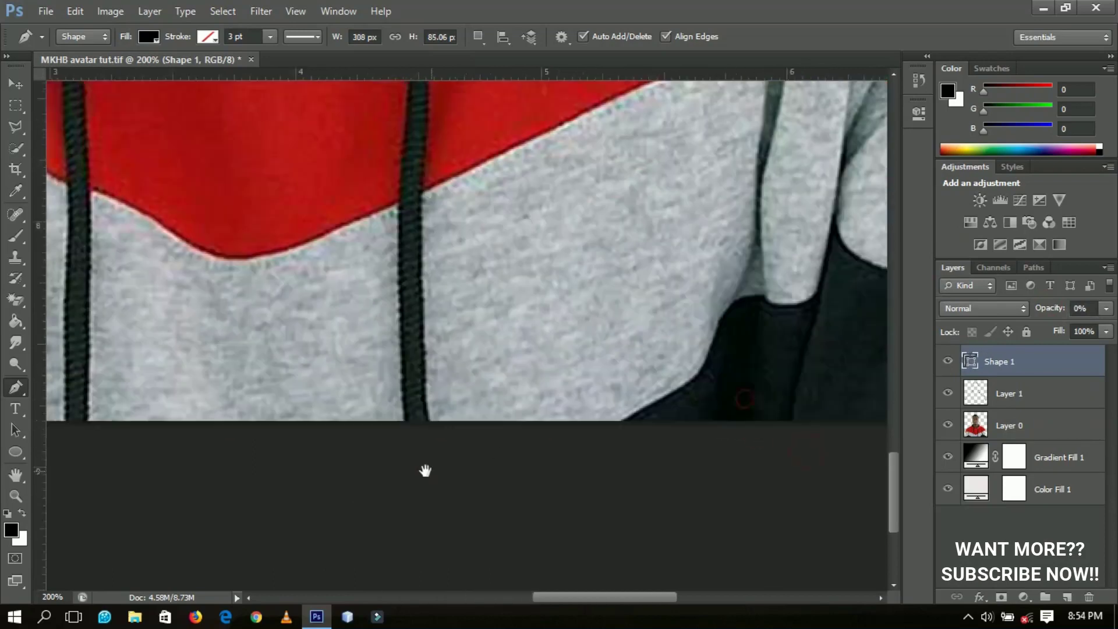
pyautogui.click(617, 420)
# Trace the shape up the image-right black hem edge to the peak between the torso and the sleeve
pyautogui.click(678, 383)
pyautogui.moveTo(713, 332); pyautogui.dragTo(719, 311)
pyautogui.click(732, 297)
pyautogui.click(754, 297)
pyautogui.click(760, 298)
pyautogui.click(770, 306)
pyautogui.click(790, 305)
pyautogui.click(805, 298)
pyautogui.moveTo(819, 263); pyautogui.dragTo(675, 265)
pyautogui.click(834, 206)
# Trace the upper edge of the image-right black sleeve section out to the figure's outline
pyautogui.click(837, 243)
pyautogui.click(728, 294)
pyautogui.click(774, 305)
pyautogui.click(796, 305)
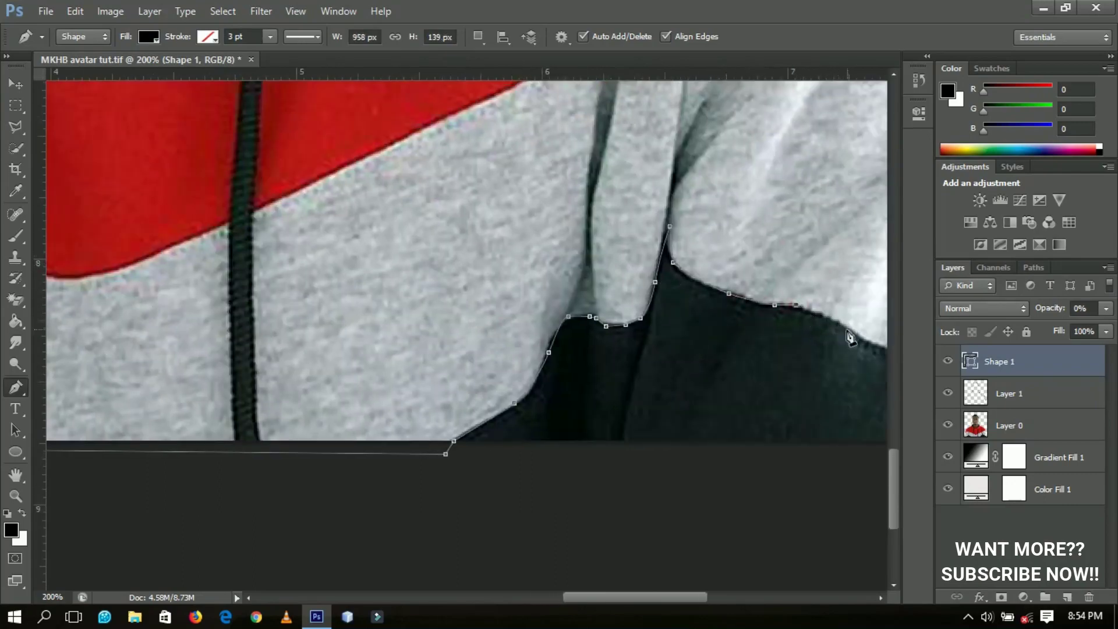
pyautogui.moveTo(852, 337); pyautogui.dragTo(669, 334)
pyautogui.click(772, 367)
pyautogui.click(810, 362)
# Run the shape down past the canvas's bottom edge and back beneath it towards its starting point
pyautogui.click(825, 446)
pyautogui.moveTo(283, 457); pyautogui.dragTo(704, 475)
pyautogui.click(232, 511)
pyautogui.moveTo(390, 501); pyautogui.dragTo(1022, 527)
# Set the Shape 1 layer's opacity to 100% and toggle its visibility off and on to compare
pyautogui.press('z')
pyautogui.rightClick(343, 263)
pyautogui.click(385, 267)
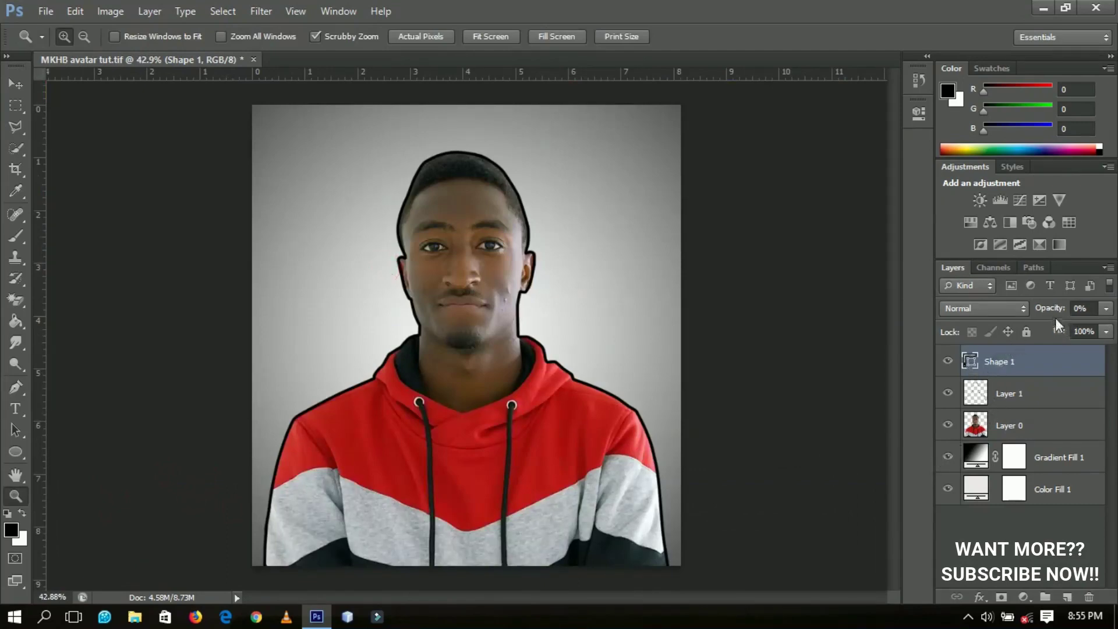
pyautogui.moveTo(1062, 319); pyautogui.dragTo(1114, 310)
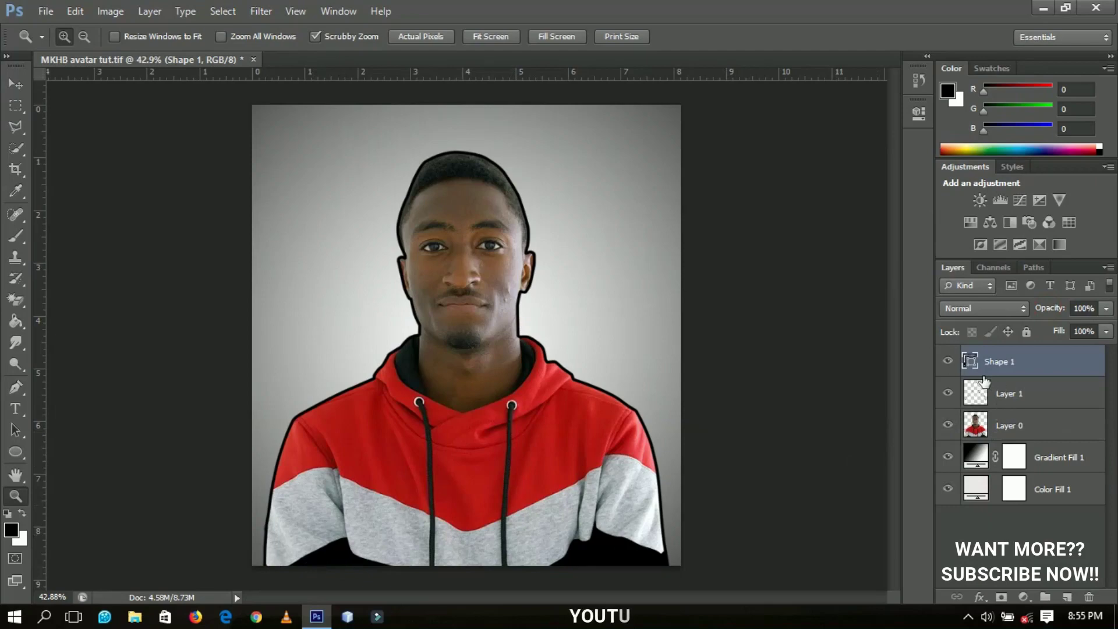
pyautogui.click(953, 363)
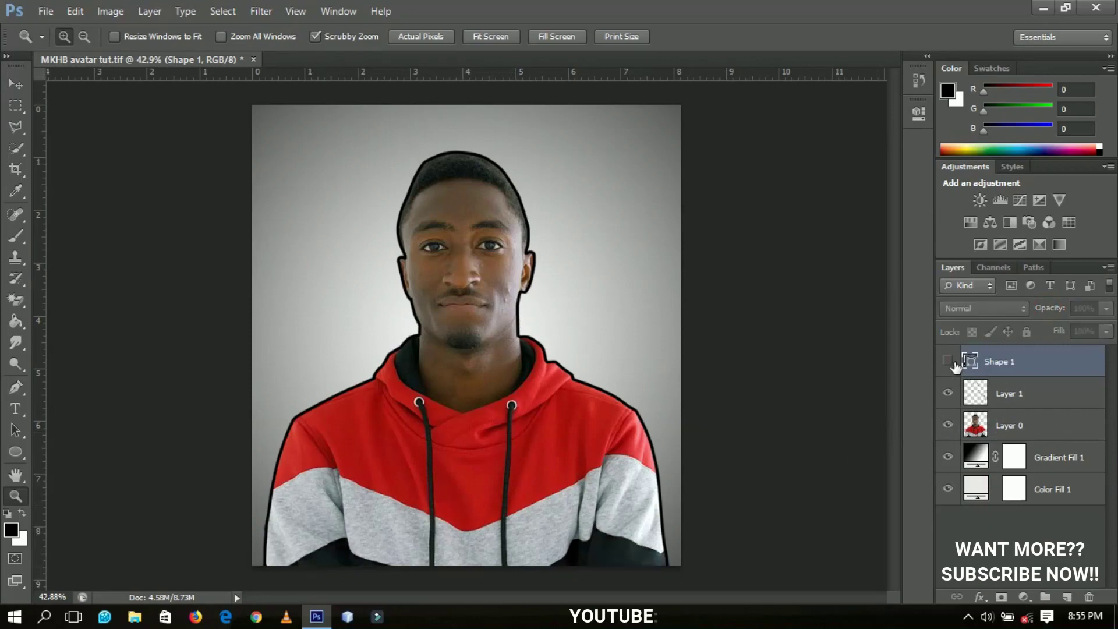
pyautogui.click(953, 362)
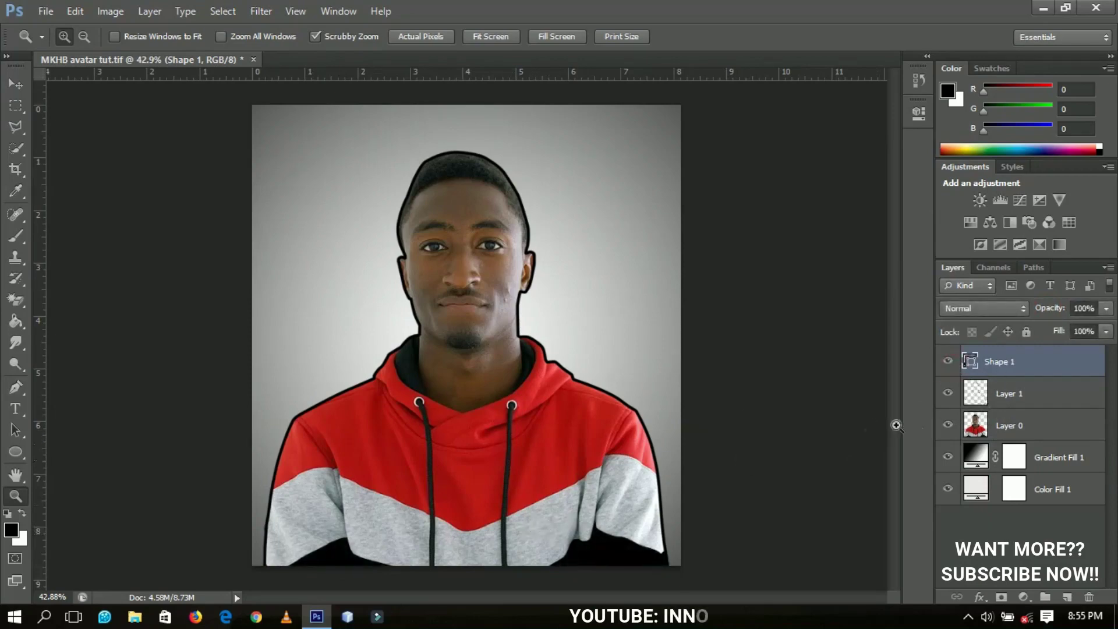
# Start a new pen shape above Layer 1 at the image-left sleeve's outline and trace the grey section's curved upper edge
pyautogui.click(1031, 396)
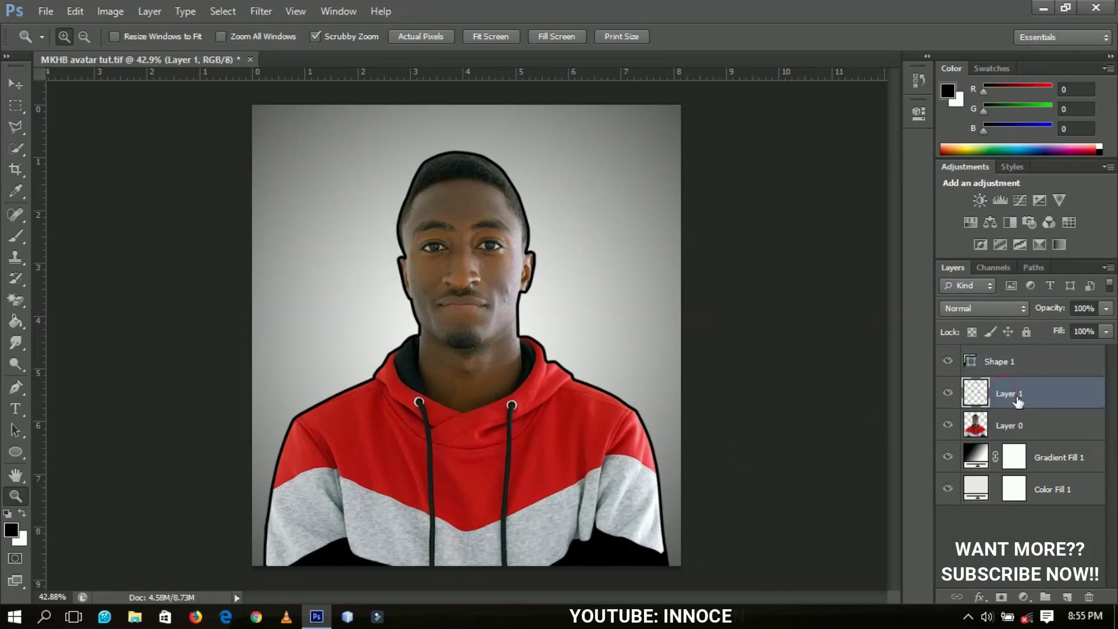
pyautogui.click(13, 391)
pyautogui.press('z')
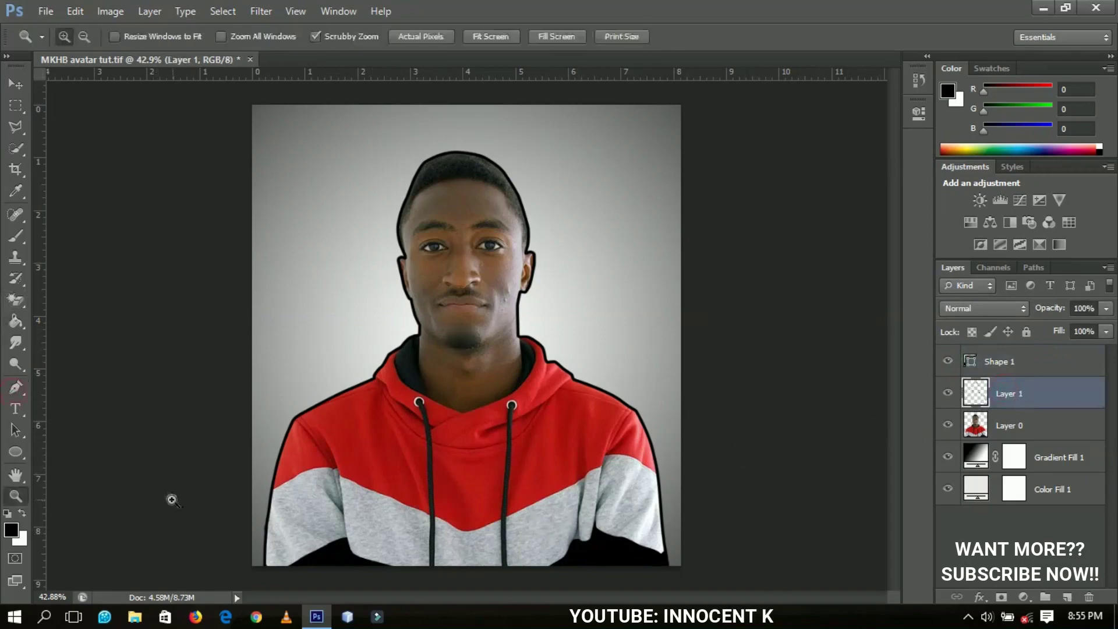
pyautogui.click(263, 525)
pyautogui.click(265, 524)
pyautogui.click(325, 532)
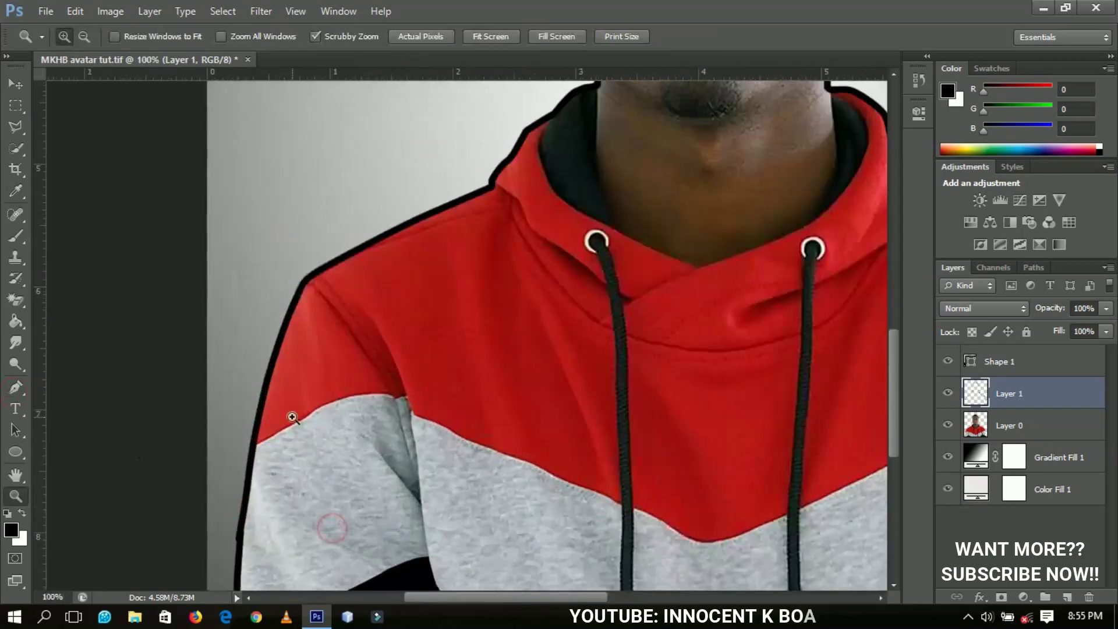
pyautogui.click(288, 428)
pyautogui.moveTo(278, 441); pyautogui.dragTo(539, 441)
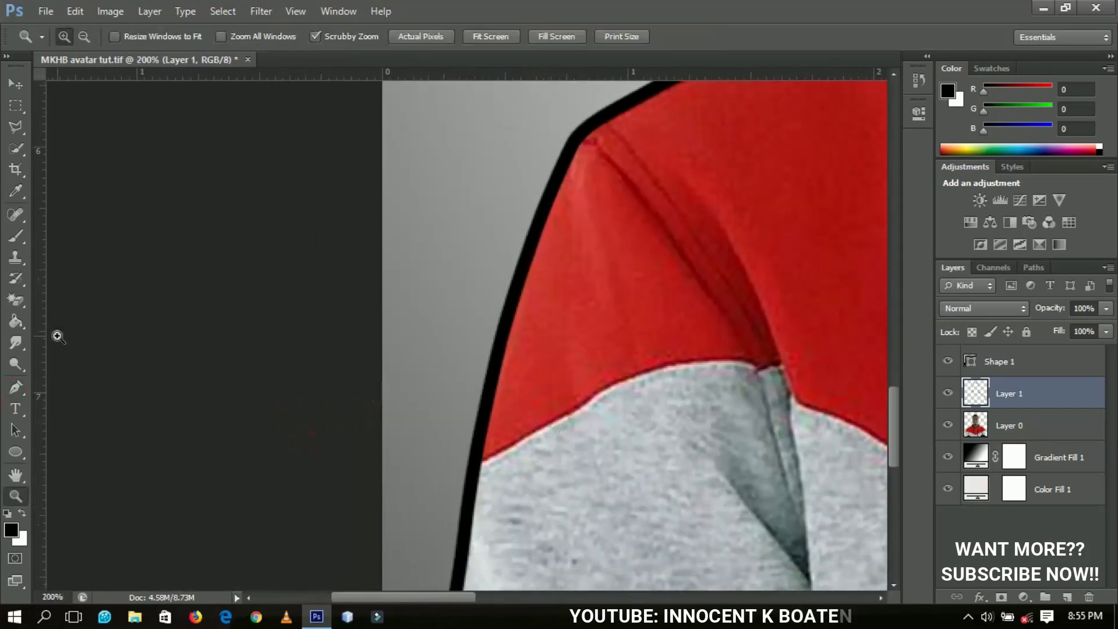
pyautogui.click(17, 388)
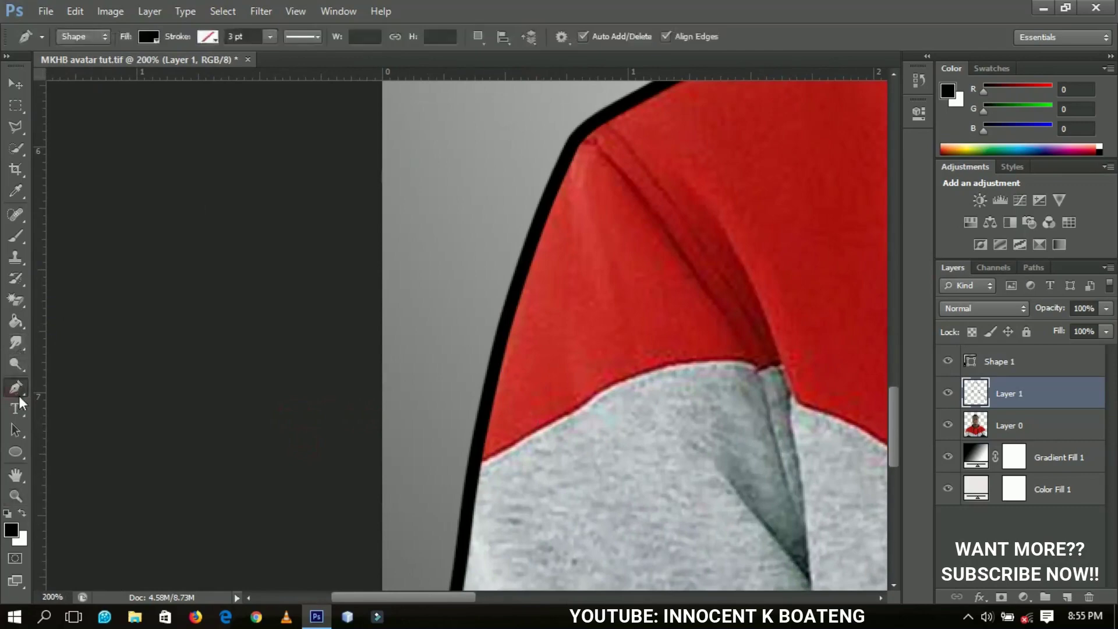
pyautogui.click(477, 467)
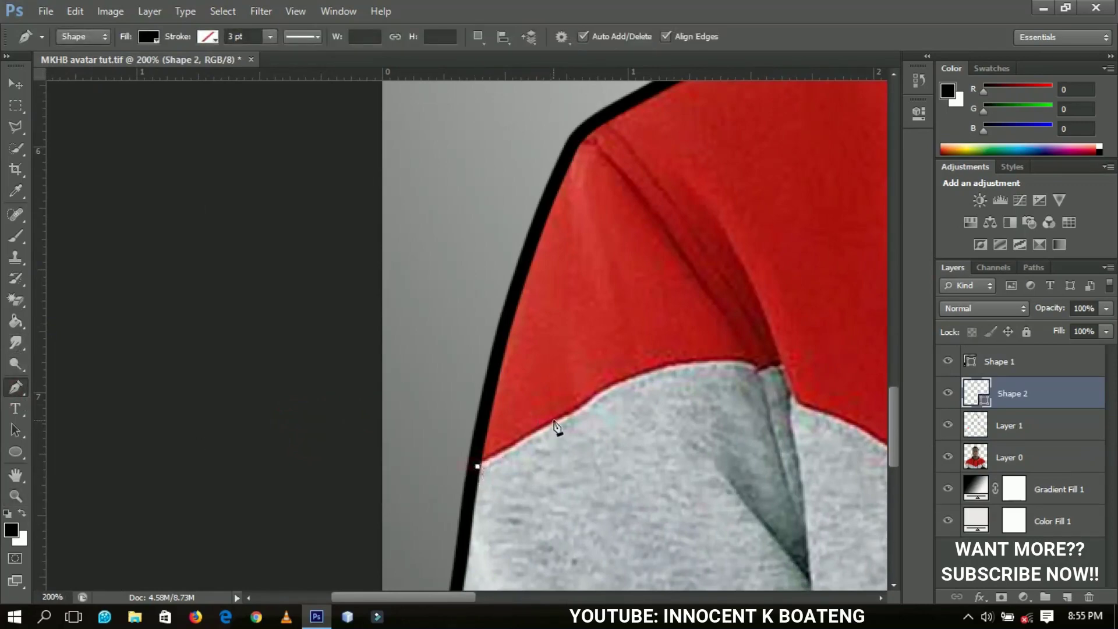
pyautogui.moveTo(574, 417); pyautogui.dragTo(579, 407)
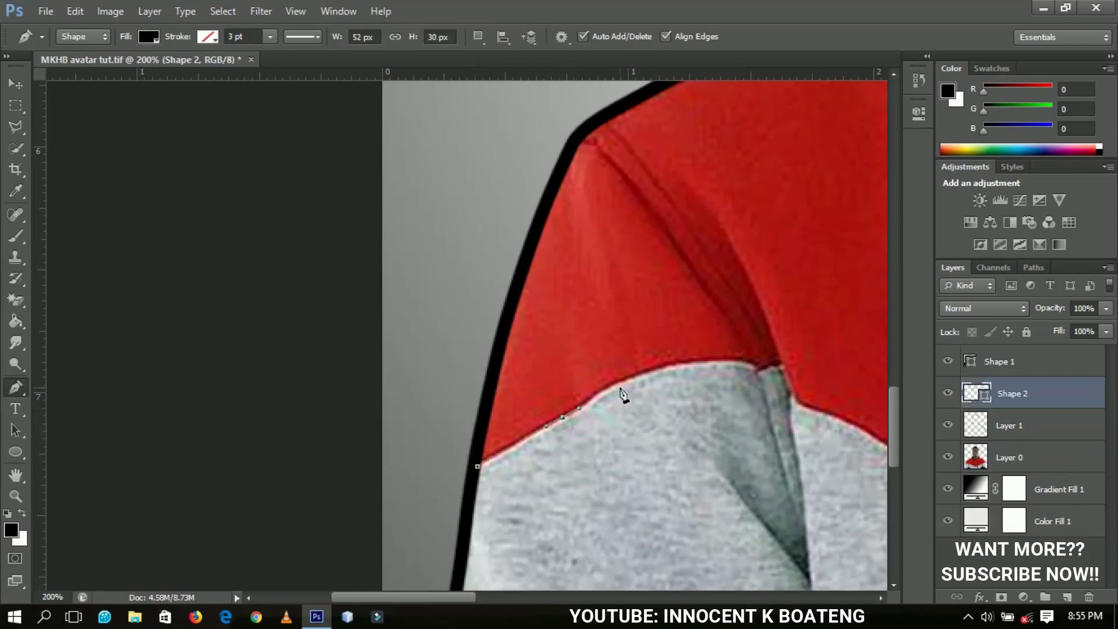
pyautogui.moveTo(638, 379); pyautogui.dragTo(676, 367)
pyautogui.click(756, 368)
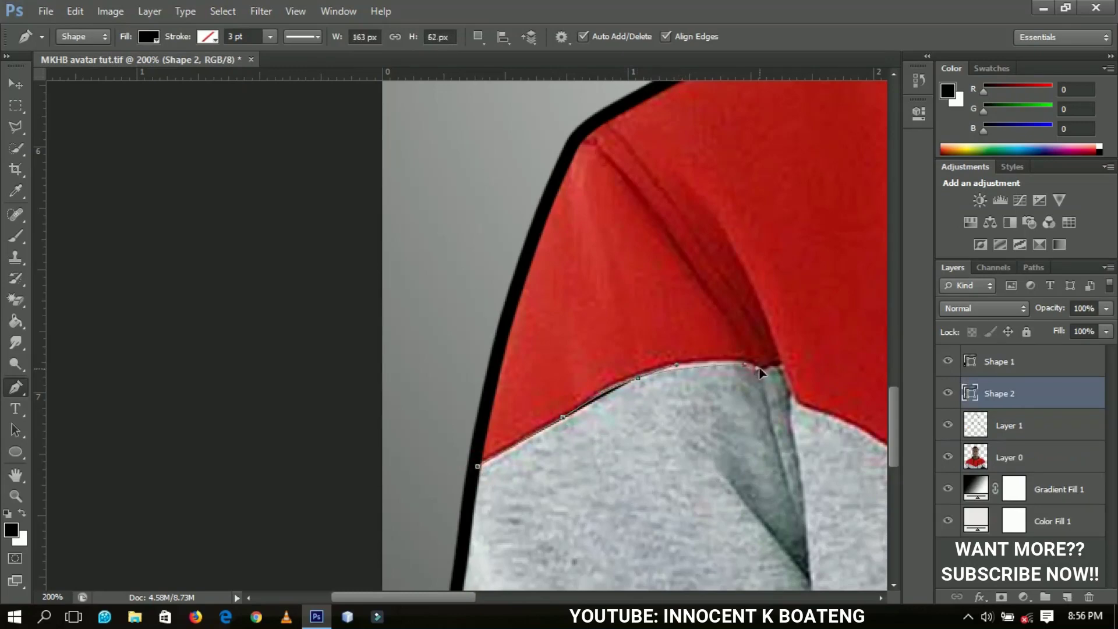
pyautogui.hotkey('ctrl', 'z')
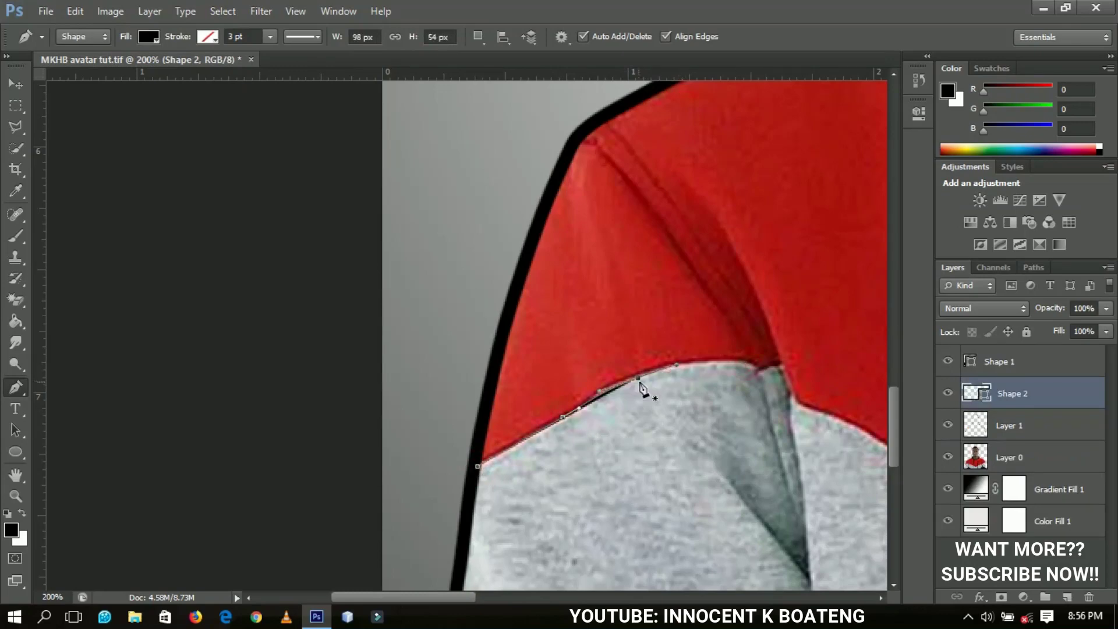
# Continue the path across the sleeve top to the armhole seam and set the Shape 2 layer's opacity to 0%
pyautogui.moveTo(736, 360); pyautogui.dragTo(517, 364)
pyautogui.click(779, 367)
pyautogui.click(798, 403)
pyautogui.moveTo(864, 362); pyautogui.dragTo(835, 363)
pyautogui.click(984, 309)
pyautogui.moveTo(1051, 308)
pyautogui.mouseDown()
pyautogui.moveTo(993, 308)
pyautogui.moveTo(1050, 309)
pyautogui.mouseUp()
pyautogui.click(1116, 336)
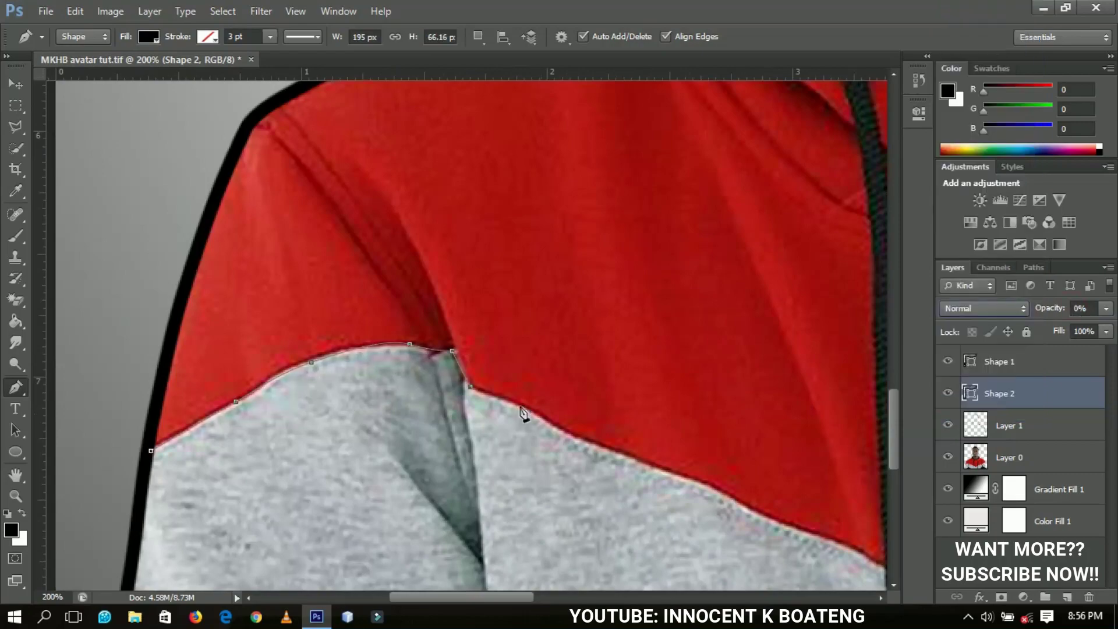
# Trace the grey chest band's upper edge from the image-left armhole seam down to the first drawstring
pyautogui.moveTo(530, 410); pyautogui.dragTo(550, 420)
pyautogui.moveTo(680, 462); pyautogui.dragTo(497, 342)
pyautogui.click(498, 356)
pyautogui.moveTo(597, 401); pyautogui.dragTo(628, 415)
pyautogui.moveTo(680, 438); pyautogui.dragTo(542, 384)
pyautogui.moveTo(559, 393); pyautogui.dragTo(629, 417)
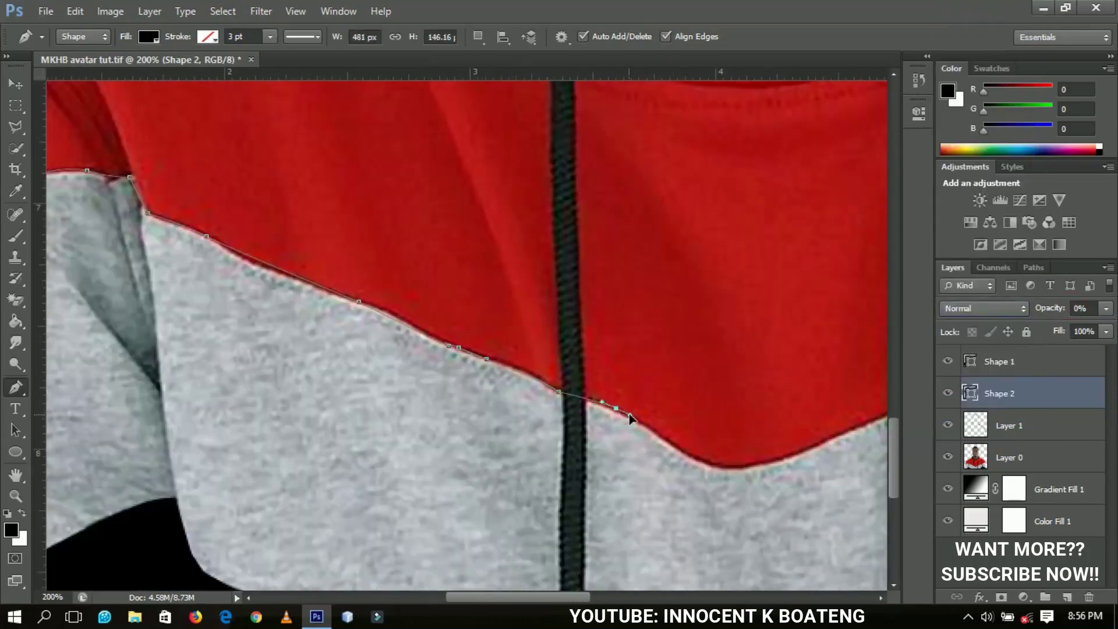
# Trace the band's edge around the low point of the V and up past the second drawstring towards the image-right sleeve
pyautogui.moveTo(683, 454); pyautogui.dragTo(552, 323)
pyautogui.moveTo(552, 323); pyautogui.dragTo(652, 327)
pyautogui.moveTo(774, 288); pyautogui.dragTo(198, 539)
pyautogui.click(179, 539)
pyautogui.click(376, 444)
pyautogui.click(576, 342)
pyautogui.click(611, 304)
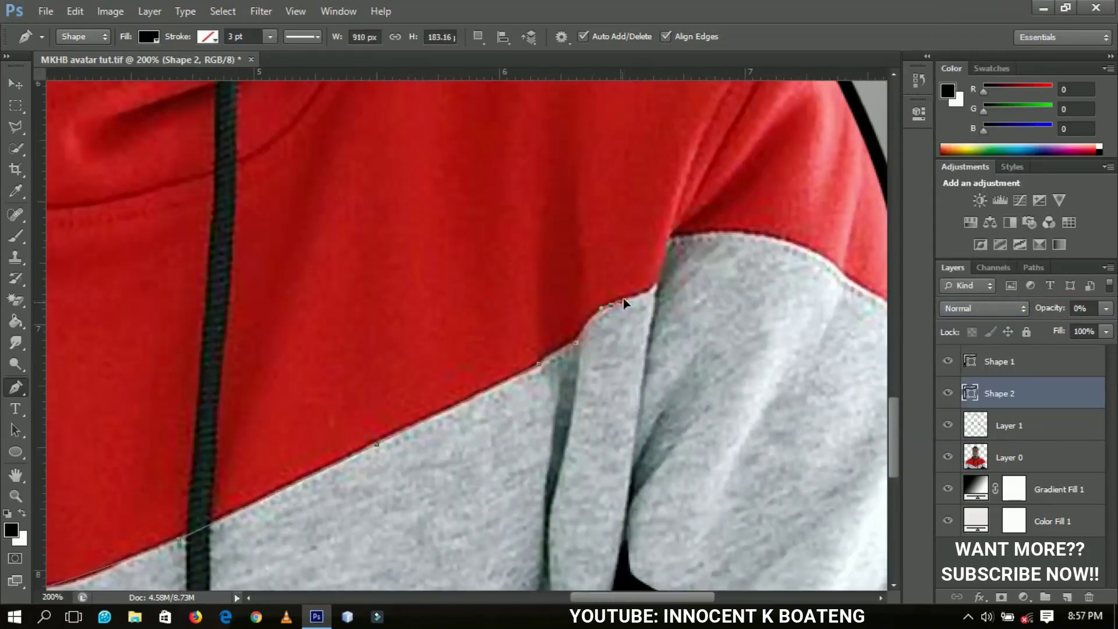
# Trace the path up the image-right armhole seam and over the grey sleeve's top edge, redoing the misplaced sleeve points
pyautogui.click(655, 287)
pyautogui.click(677, 236)
pyautogui.click(806, 254)
pyautogui.click(836, 285)
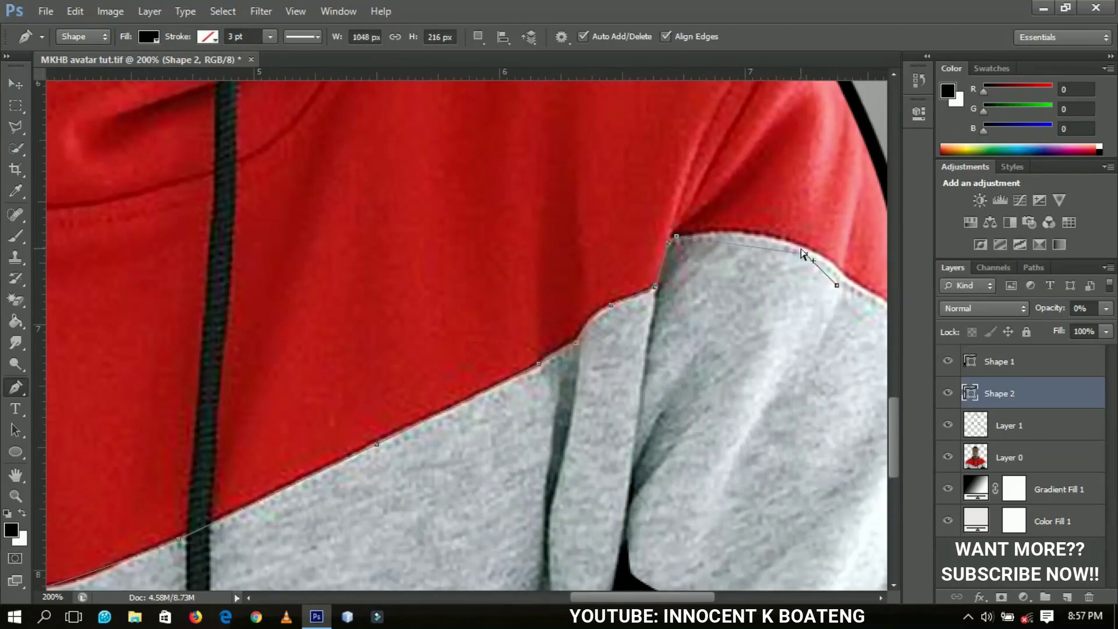
pyautogui.hotkey('ctrl', 'z')
pyautogui.hotkey('ctrl', 'z')
pyautogui.moveTo(779, 236); pyautogui.dragTo(616, 225)
pyautogui.click(670, 272)
pyautogui.click(691, 287)
# Run the shape down the image-right outline past the canvas's bottom edge and back beneath the canvas towards the image-left side
pyautogui.moveTo(712, 413); pyautogui.dragTo(691, 163)
pyautogui.click(711, 378)
pyautogui.click(706, 418)
pyautogui.click(353, 382)
pyautogui.click(158, 533)
pyautogui.moveTo(159, 522); pyautogui.dragTo(624, 427)
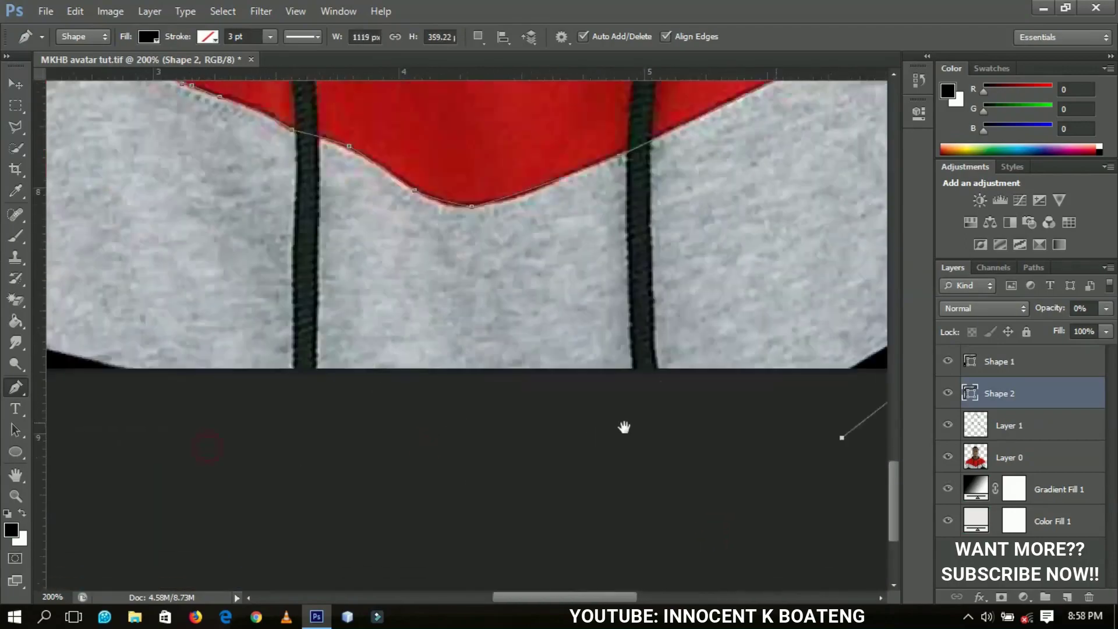
pyautogui.moveTo(180, 397); pyautogui.dragTo(619, 464)
pyautogui.moveTo(489, 447); pyautogui.dragTo(753, 508)
pyautogui.click(92, 421)
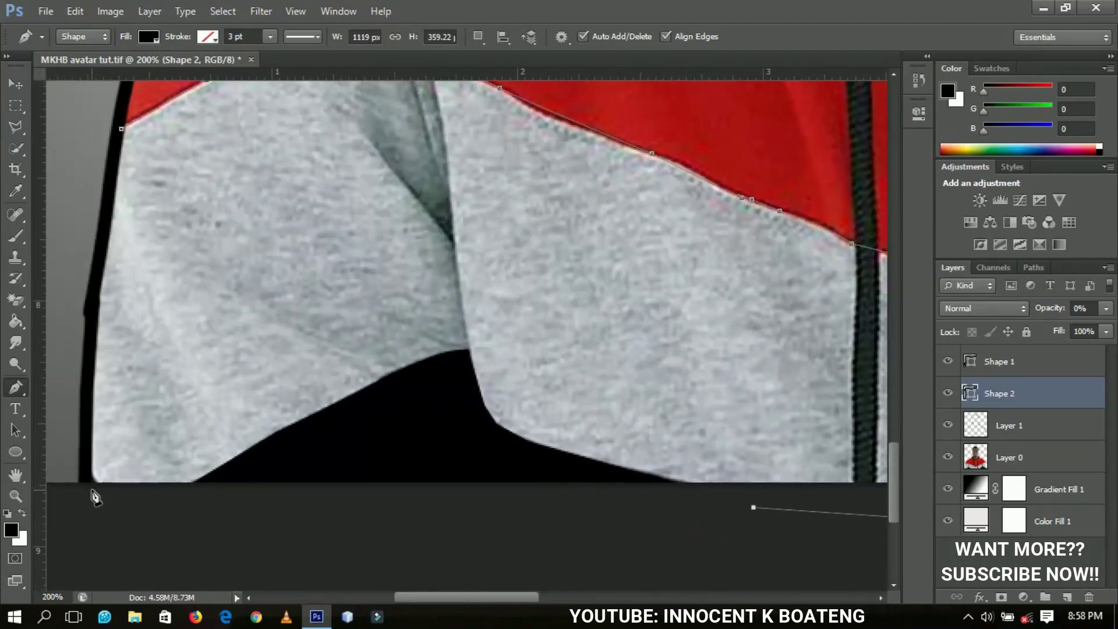
# Bring the path up along the image-left sleeve outline, close it at its starting point and show the whole canvas
pyautogui.click(85, 501)
pyautogui.click(86, 355)
pyautogui.click(105, 208)
pyautogui.click(117, 147)
pyautogui.click(118, 128)
pyautogui.press('z')
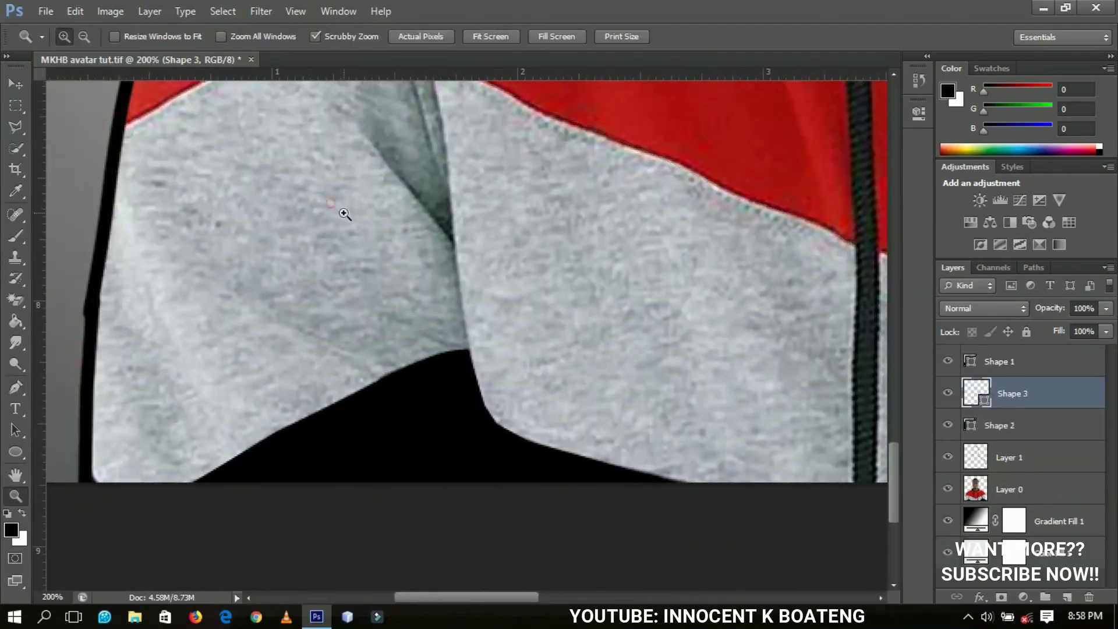
pyautogui.hotkey('ctrl', '0')
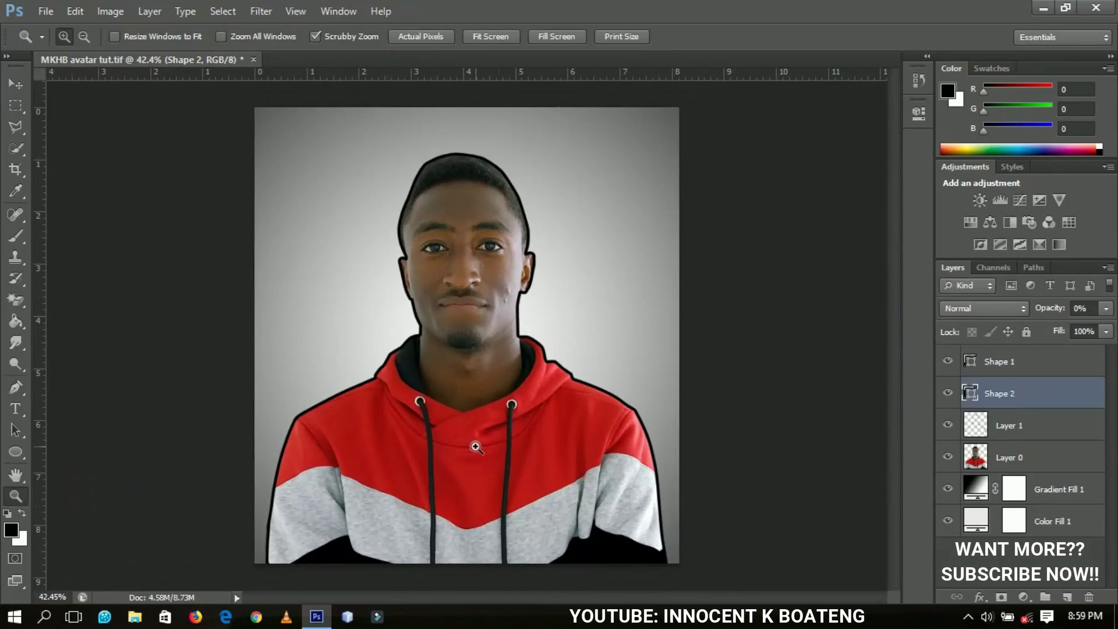
# Recolour the Shape 2 fill with the light grey b6bbbe sampled from the image-left sleeve's fabric
pyautogui.doubleClick(971, 395)
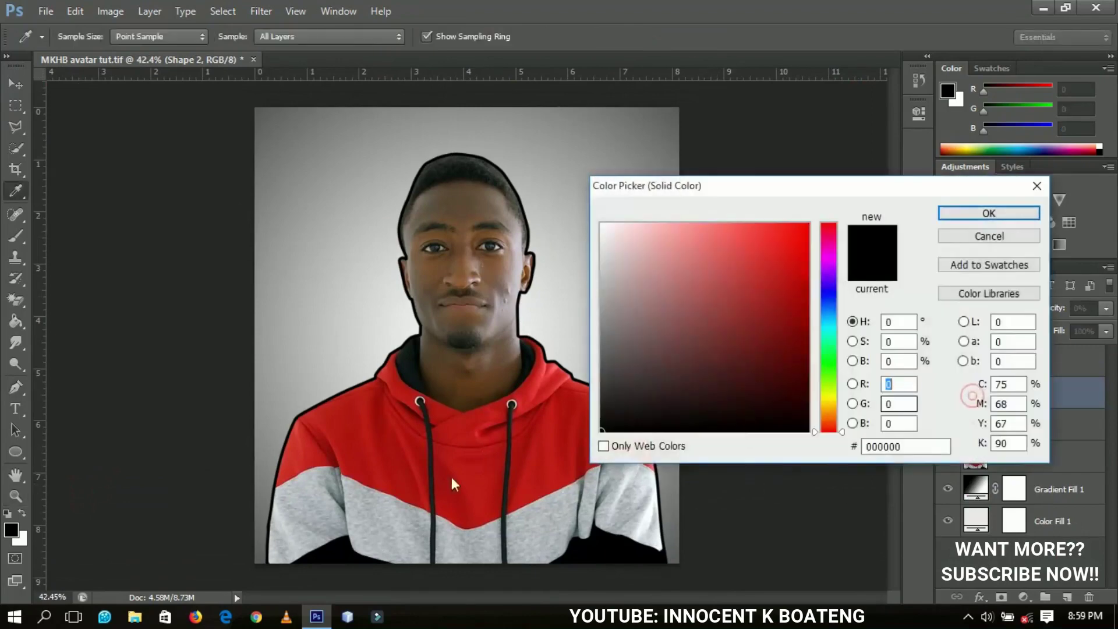
pyautogui.click(289, 524)
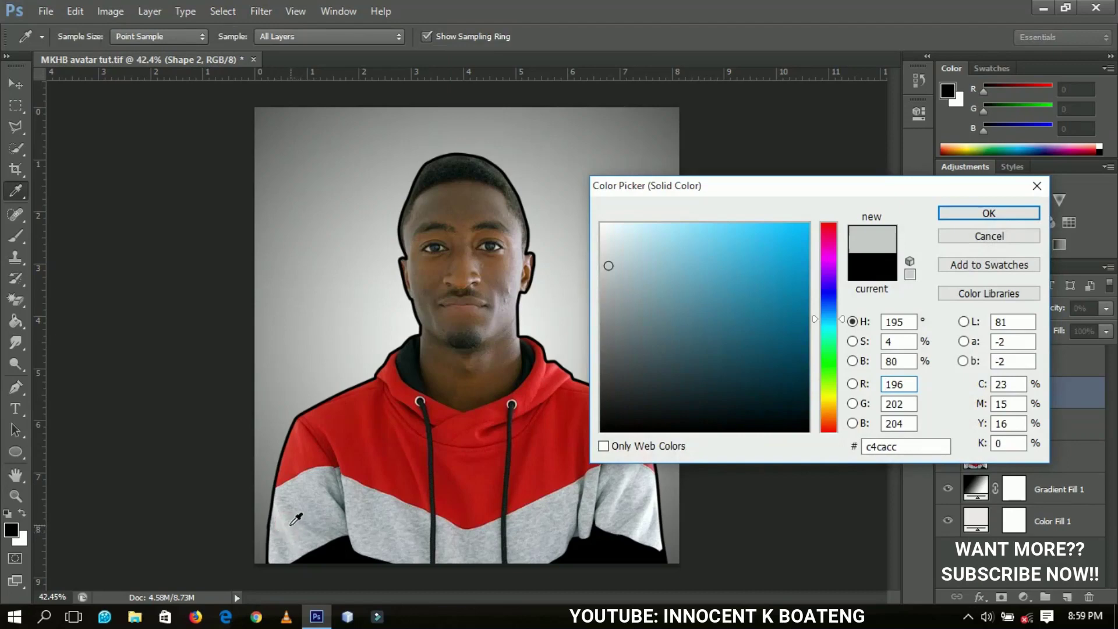
pyautogui.click(289, 525)
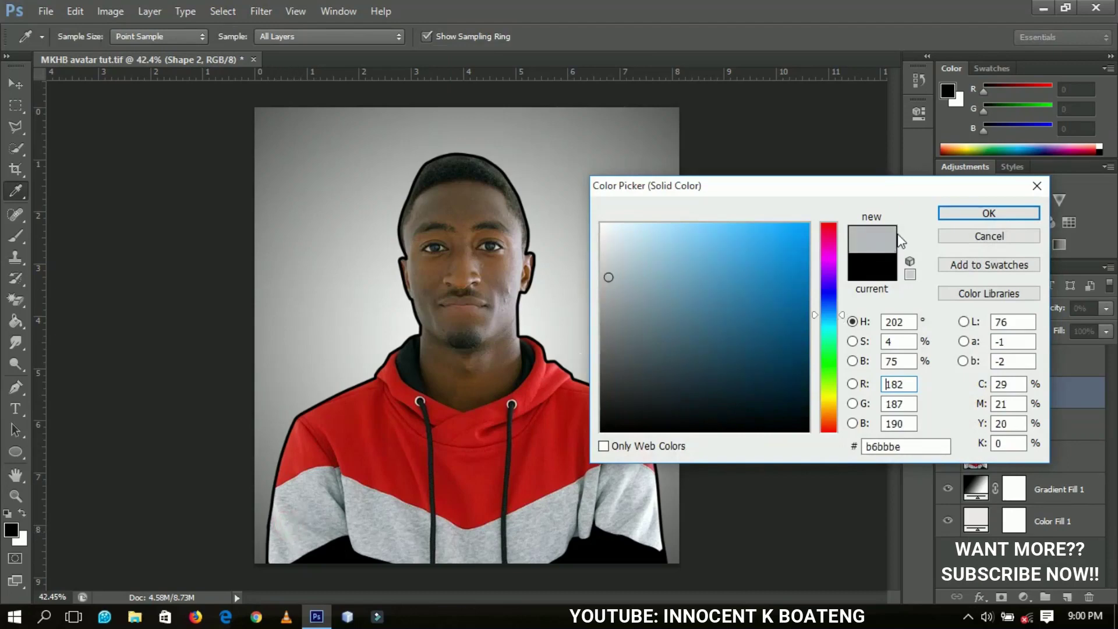
pyautogui.click(984, 213)
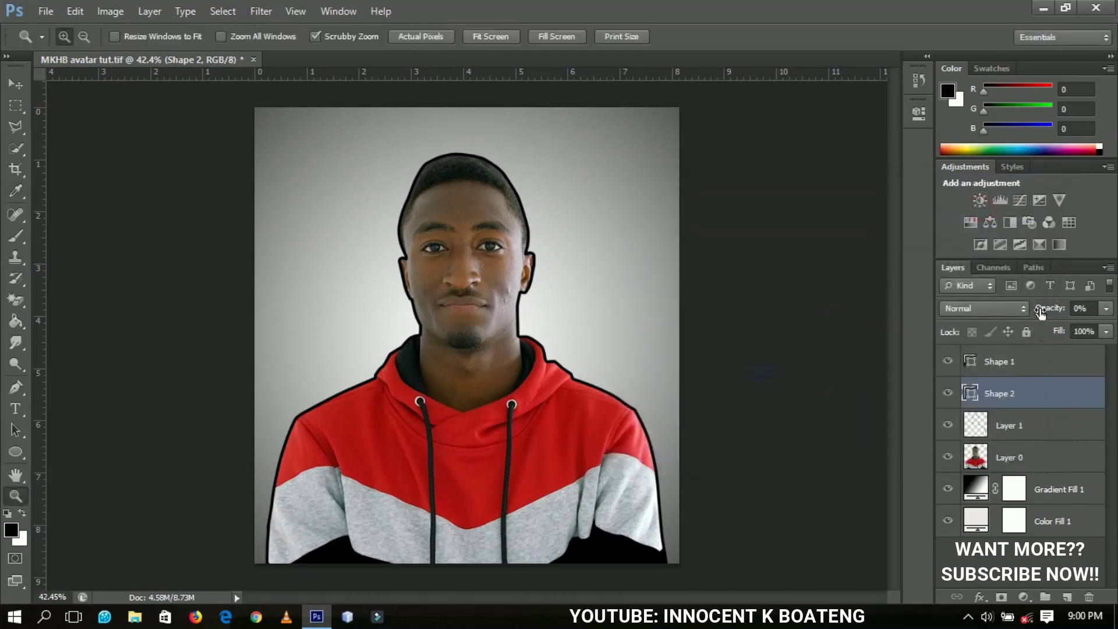
# Set the Shape 2 layer's opacity to 100% and toggle Layer 0's visibility off and on to compare
pyautogui.moveTo(1040, 313); pyautogui.dragTo(1095, 321)
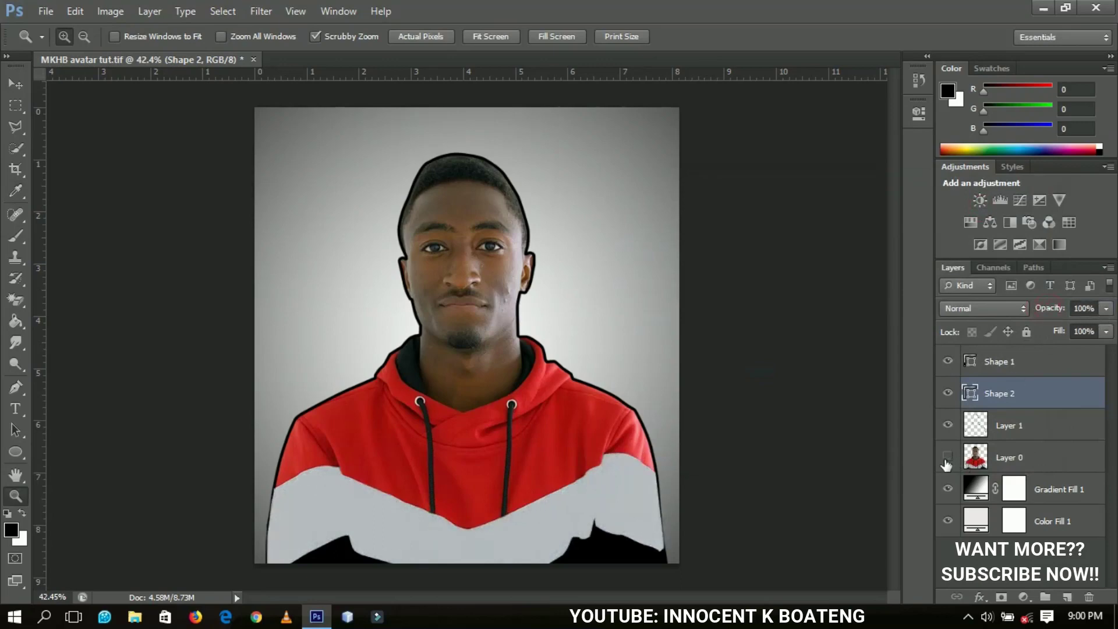
pyautogui.click(947, 459)
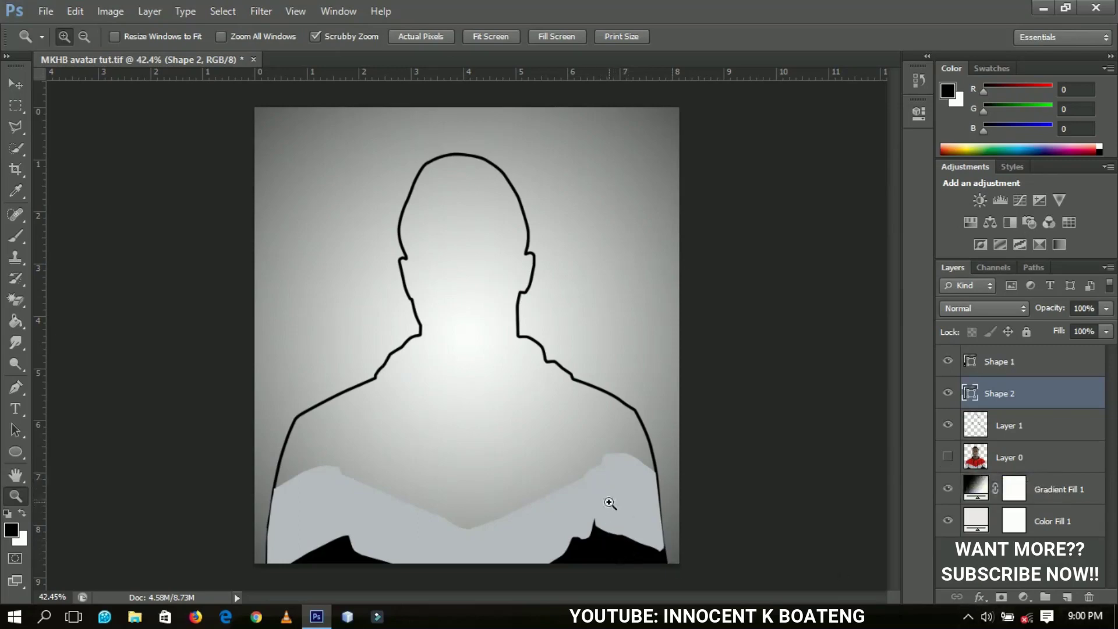
pyautogui.click(948, 458)
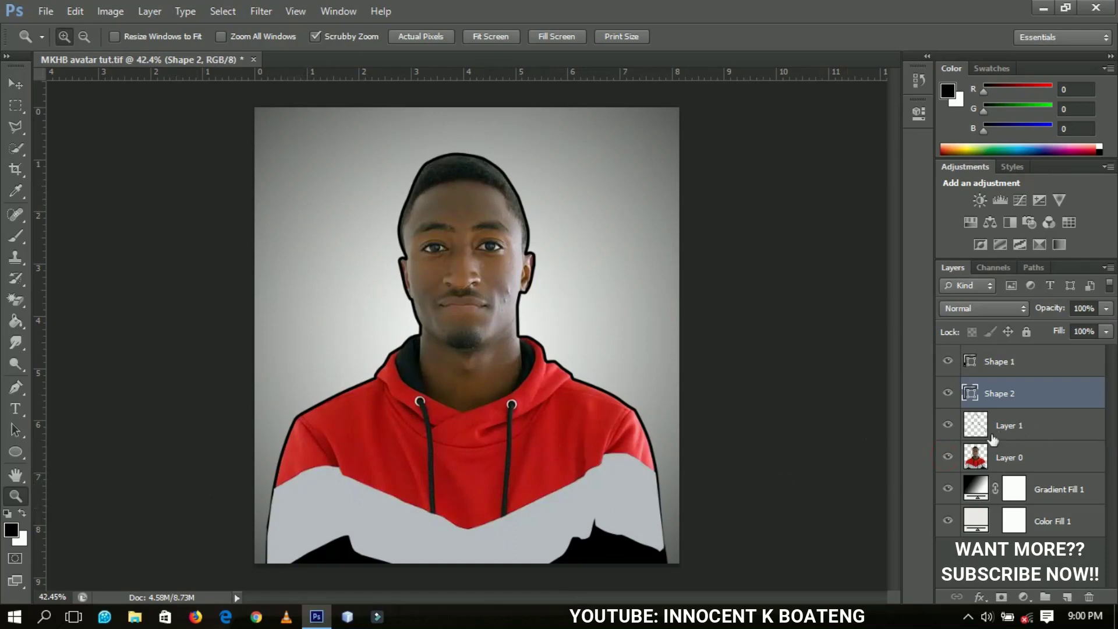
# Start a new pen shape for the red fabric at the image-left sleeve's outline and trace it up and over the shoulder
pyautogui.click(1017, 432)
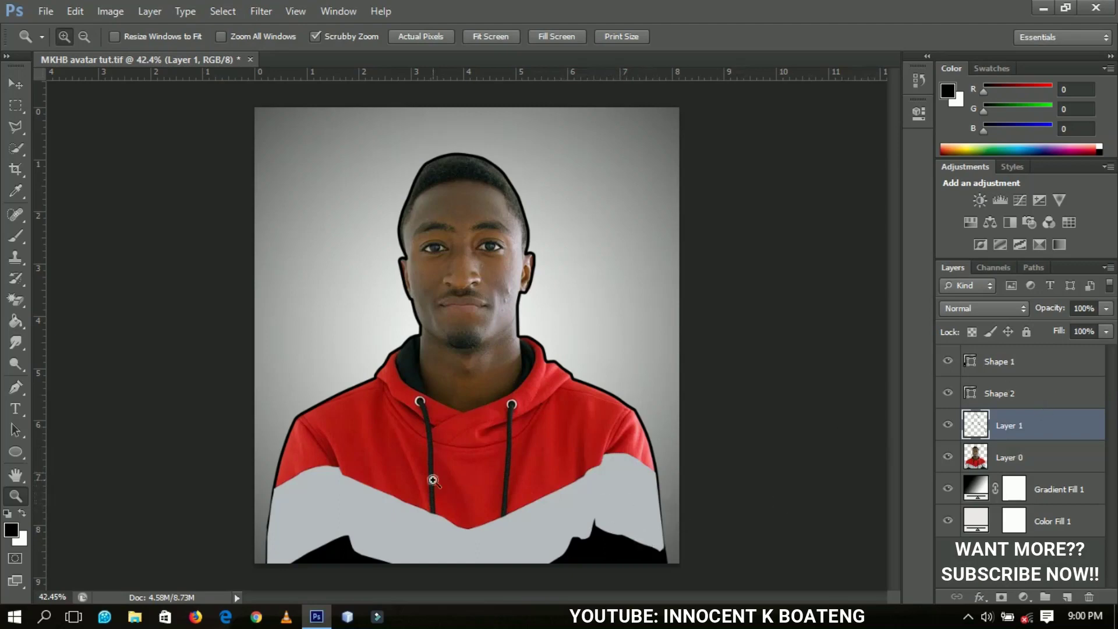
pyautogui.click(350, 481)
pyautogui.click(303, 472)
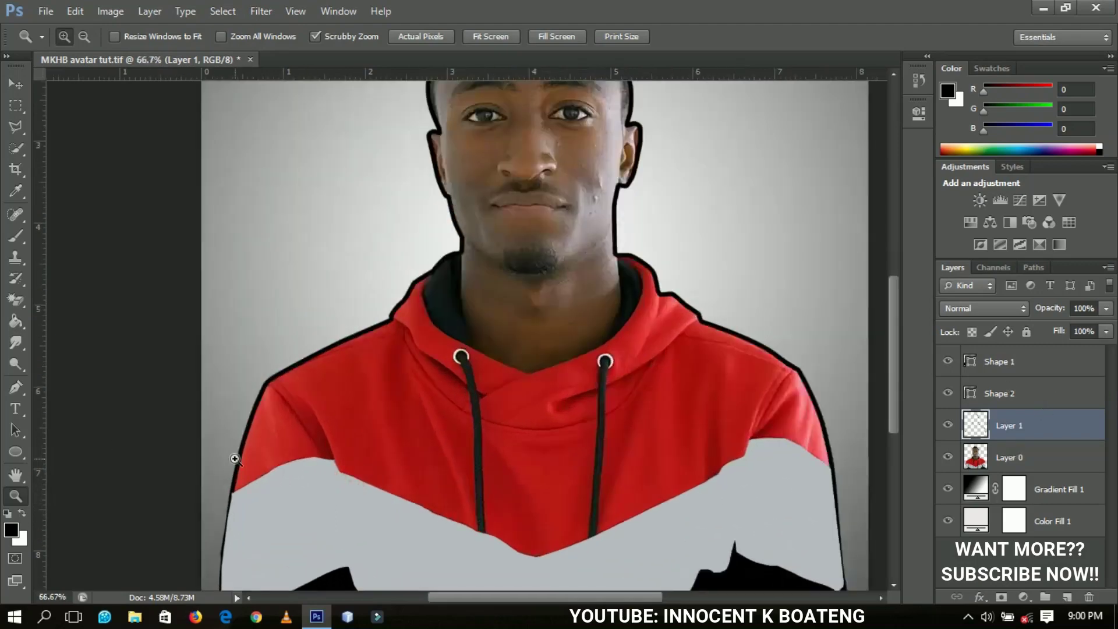
pyautogui.click(234, 458)
pyautogui.click(234, 458)
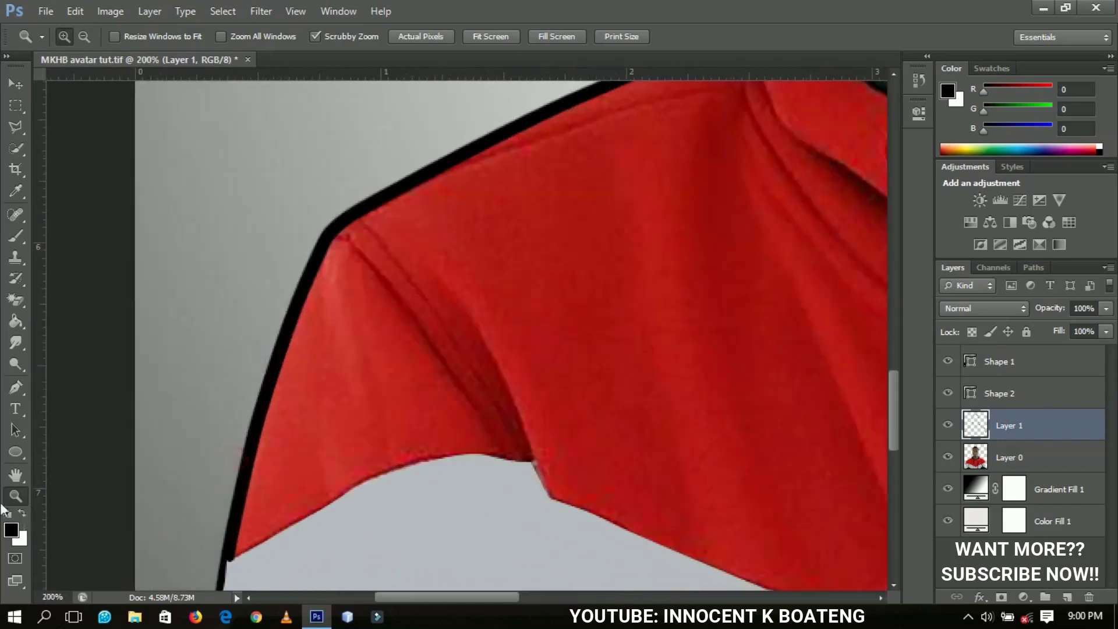
pyautogui.click(15, 388)
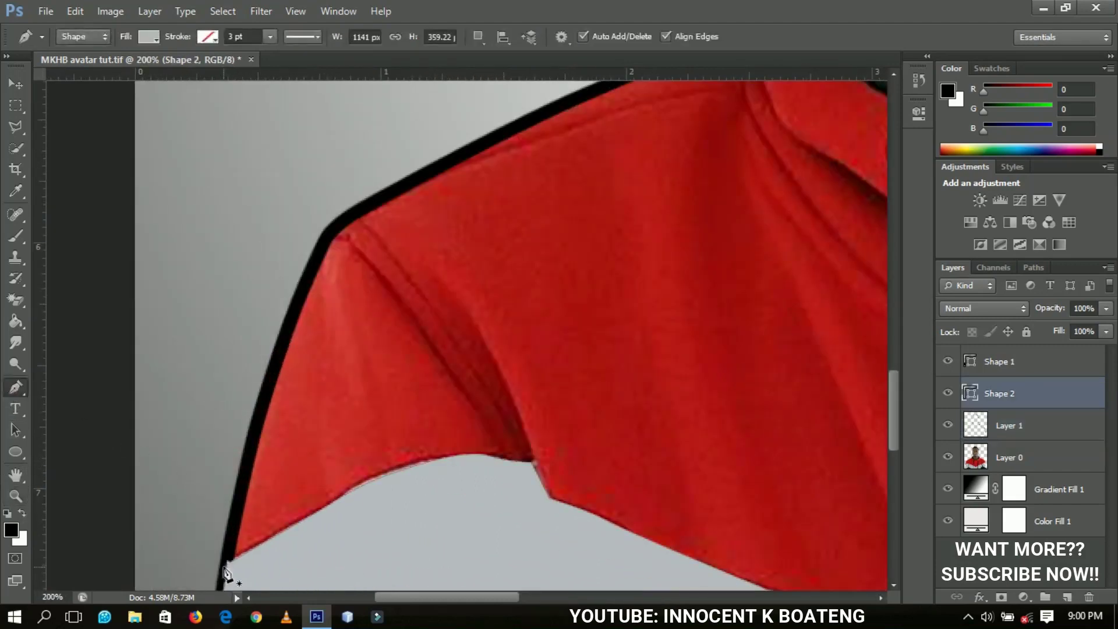
pyautogui.click(224, 566)
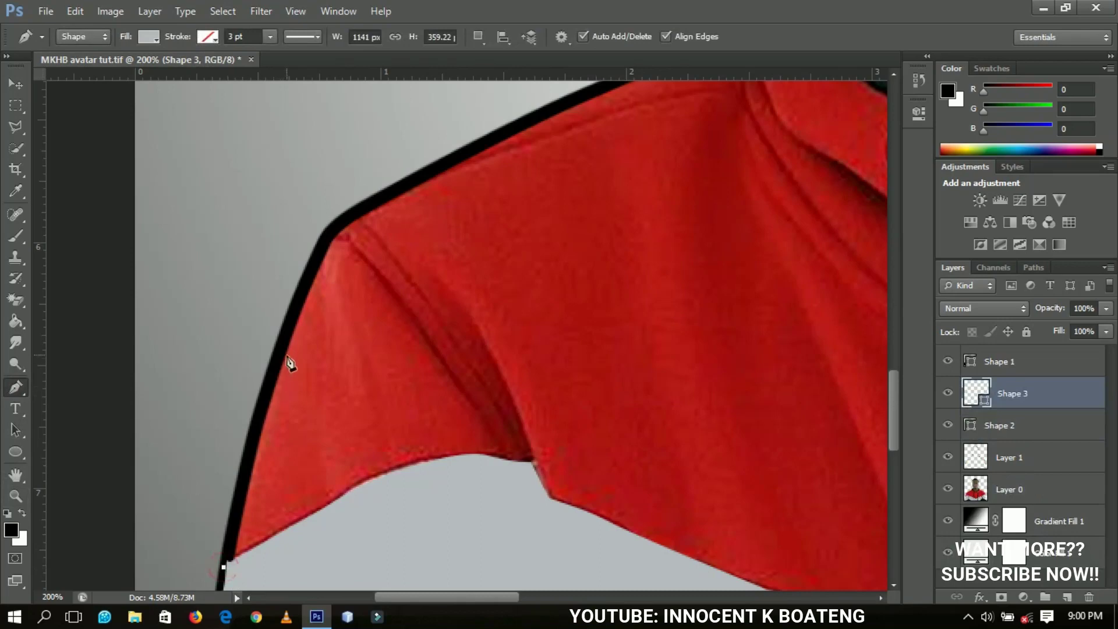
pyautogui.moveTo(290, 330); pyautogui.dragTo(307, 282)
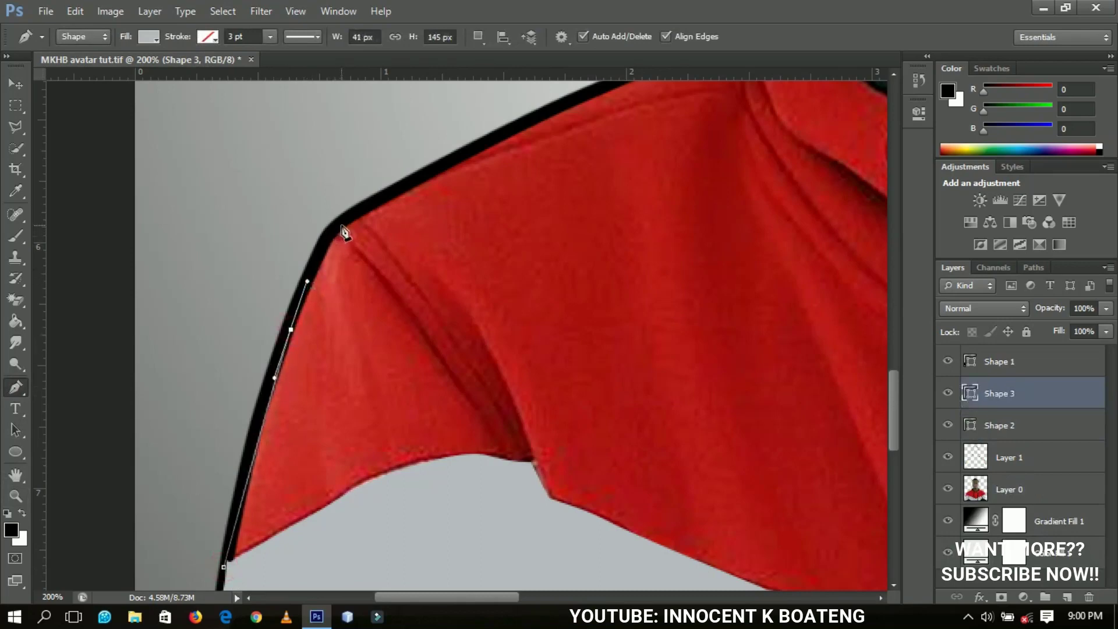
pyautogui.moveTo(343, 223); pyautogui.dragTo(380, 200)
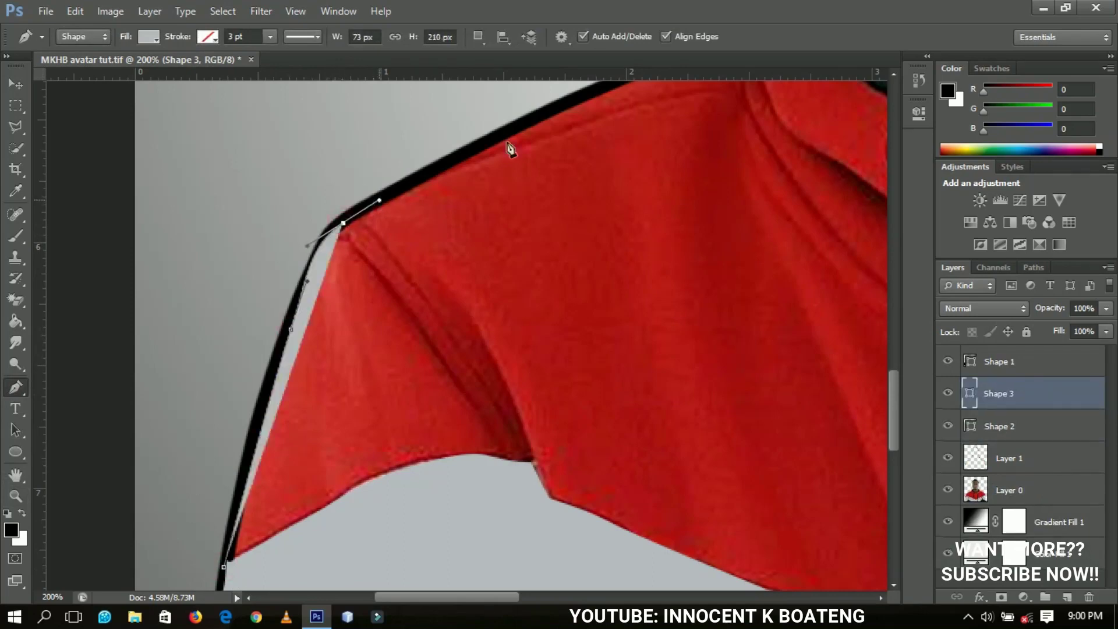
pyautogui.click(541, 115)
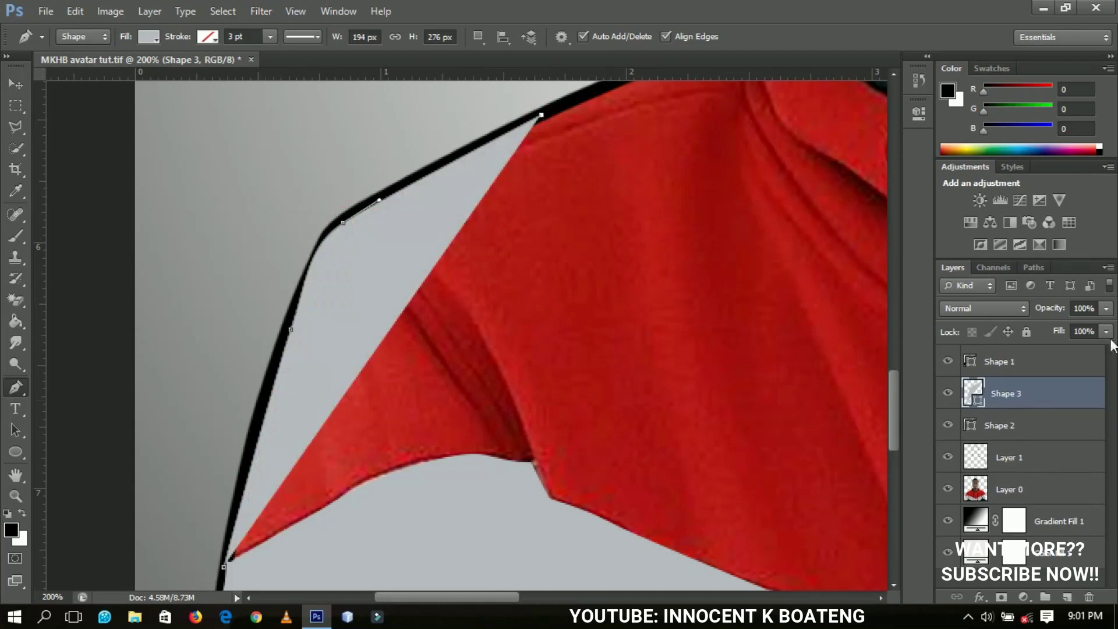
# Set the Shape 3 layer's opacity to 0% and continue its path along the image-left shoulder and up the hood's outline
pyautogui.moveTo(1053, 312); pyautogui.dragTo(582, 392)
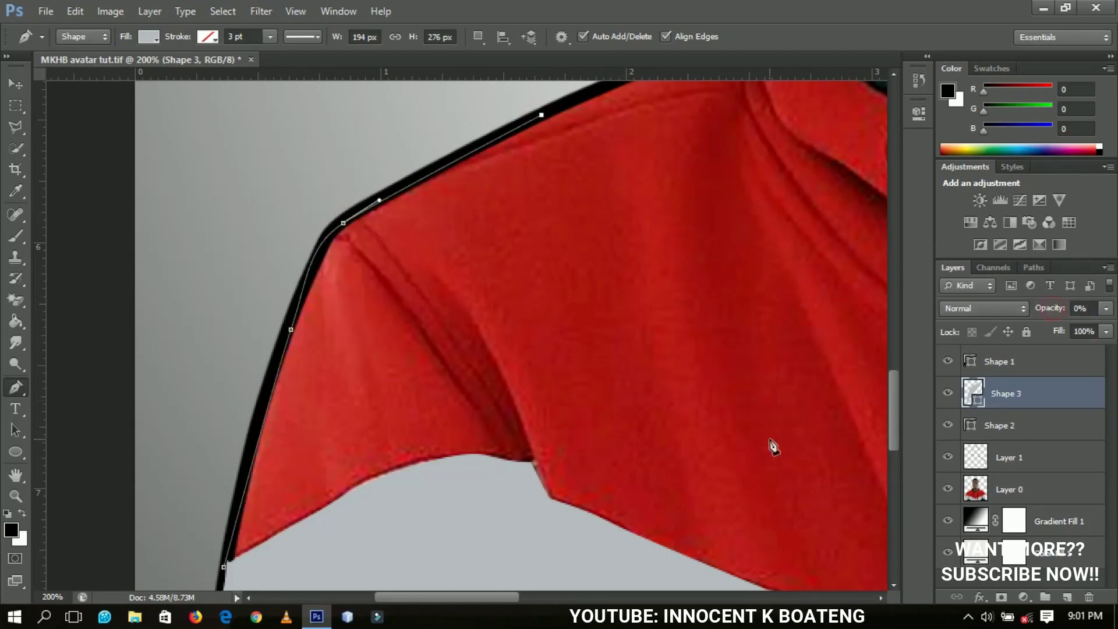
pyautogui.moveTo(890, 407); pyautogui.dragTo(901, 359)
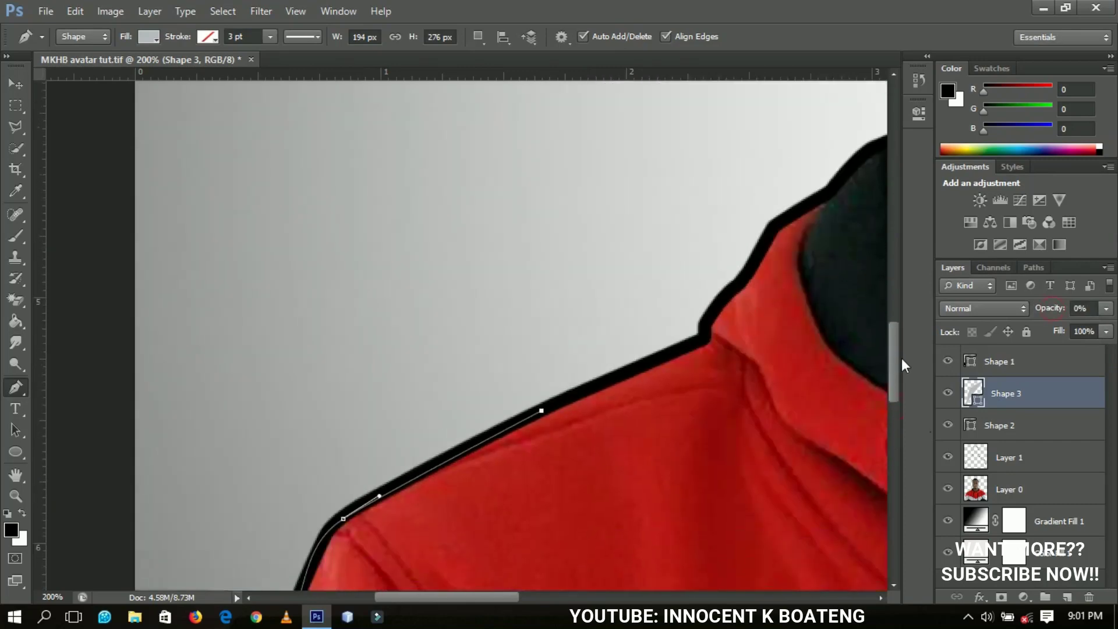
pyautogui.click(677, 353)
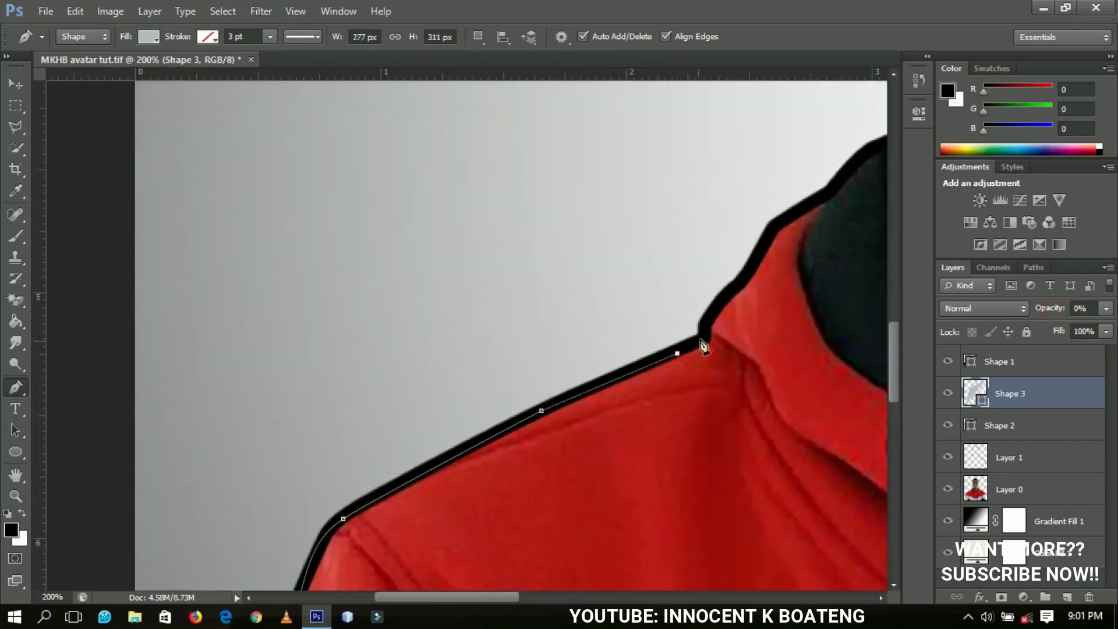
pyautogui.click(722, 302)
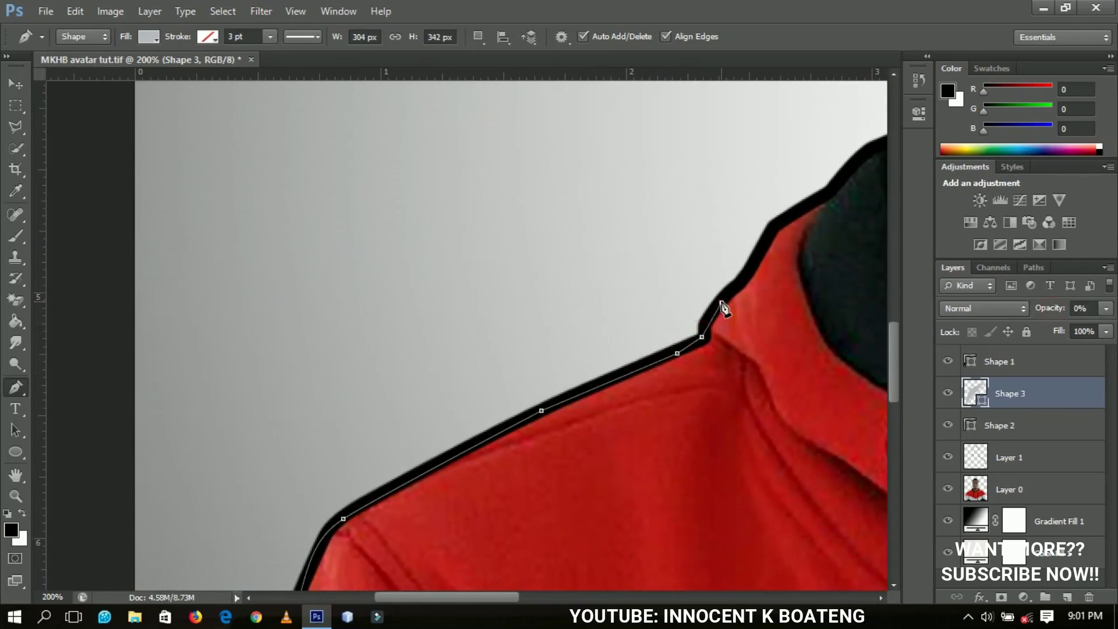
pyautogui.click(748, 276)
pyautogui.click(772, 229)
pyautogui.click(795, 209)
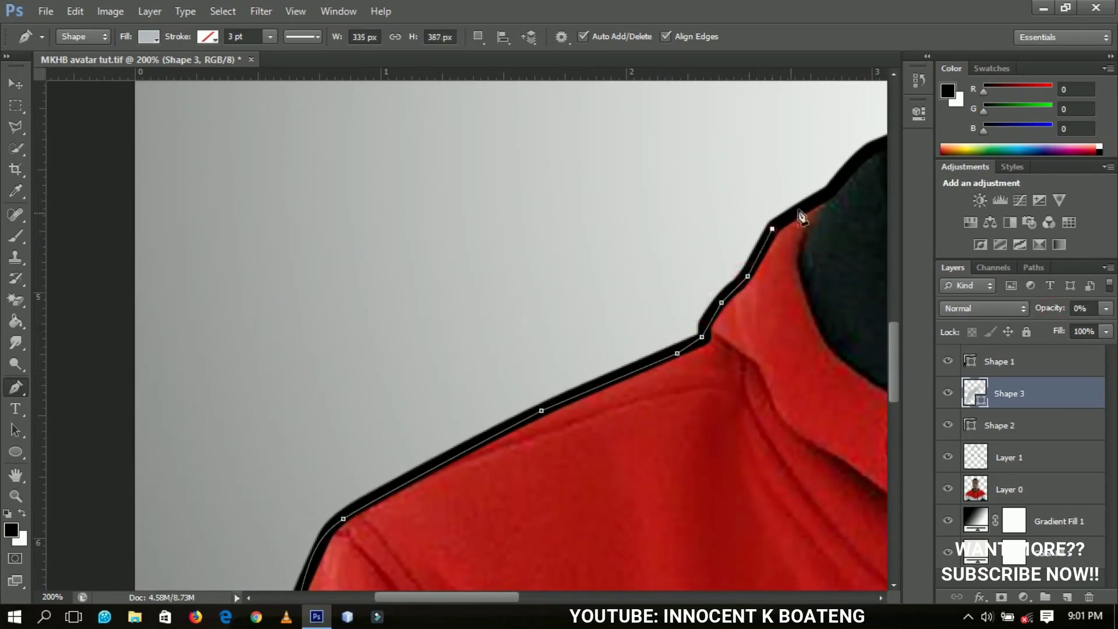
pyautogui.click(812, 204)
# Trace the path down the inner edge of the image-left hood opening to the V point below the neck
pyautogui.moveTo(796, 269); pyautogui.dragTo(805, 293)
pyautogui.moveTo(819, 336); pyautogui.dragTo(840, 360)
pyautogui.moveTo(508, 598); pyautogui.dragTo(582, 604)
pyautogui.moveTo(502, 417); pyautogui.dragTo(541, 435)
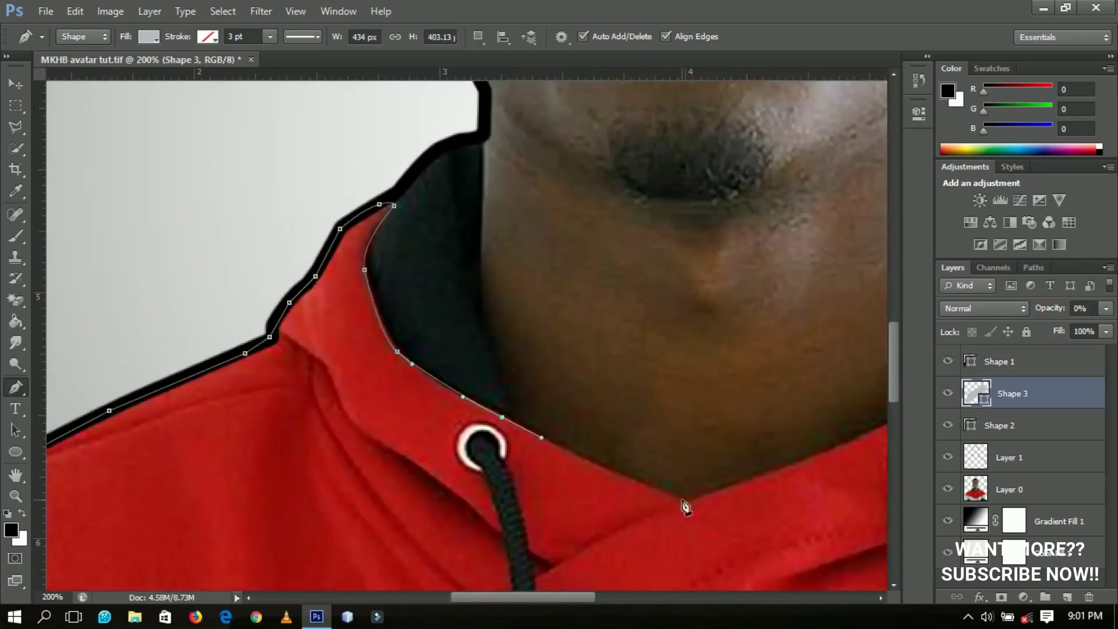
pyautogui.click(686, 502)
pyautogui.click(705, 497)
# Bring the path up the inner edge of the image-right hood opening to where the hood meets the neck
pyautogui.moveTo(538, 599); pyautogui.dragTo(609, 597)
pyautogui.moveTo(510, 414); pyautogui.dragTo(535, 396)
pyautogui.moveTo(605, 313); pyautogui.dragTo(621, 285)
pyautogui.moveTo(629, 231); pyautogui.dragTo(629, 213)
pyautogui.moveTo(604, 181); pyautogui.dragTo(612, 155)
pyautogui.click(554, 152)
pyautogui.click(555, 141)
# Trace the path down the outer outline of the image-right hood to the start of the shoulder
pyautogui.moveTo(657, 194); pyautogui.dragTo(664, 212)
pyautogui.click(680, 258)
pyautogui.click(689, 266)
pyautogui.moveTo(722, 265); pyautogui.dragTo(732, 273)
pyautogui.click(781, 311)
pyautogui.moveTo(801, 334); pyautogui.dragTo(804, 341)
pyautogui.click(827, 354)
pyautogui.moveTo(635, 600); pyautogui.dragTo(711, 599)
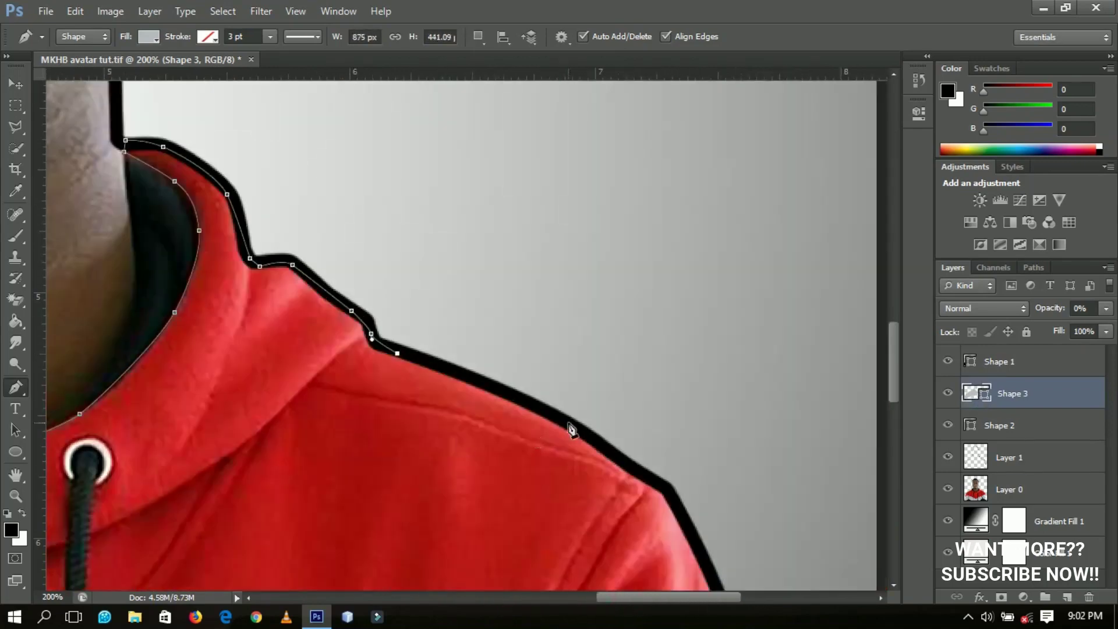
# Continue the path down the image-right shoulder and sleeve, cross loosely over the grey area and close it at its starting point
pyautogui.scroll(-4, 652, 460)
pyautogui.click(632, 392)
pyautogui.click(641, 423)
pyautogui.click(651, 455)
pyautogui.click(530, 567)
pyautogui.click(261, 500)
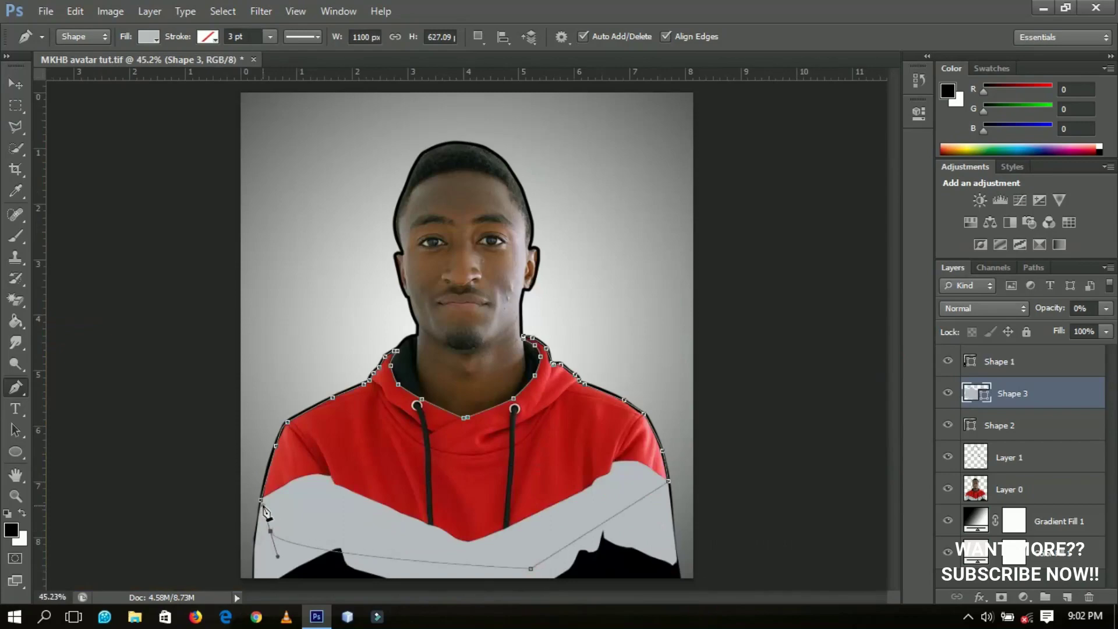
# Recolour the Shape 3 fill with bright red ff0101 and set the layer's opacity to 100%
pyautogui.doubleClick(984, 396)
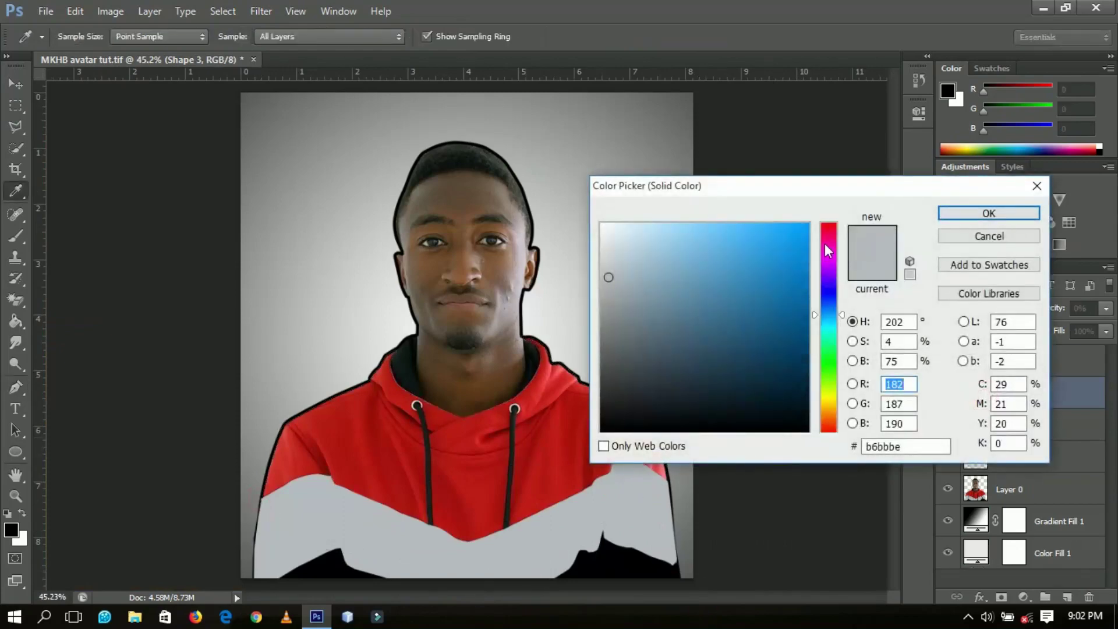
pyautogui.click(827, 224)
pyautogui.moveTo(809, 224); pyautogui.dragTo(832, 225)
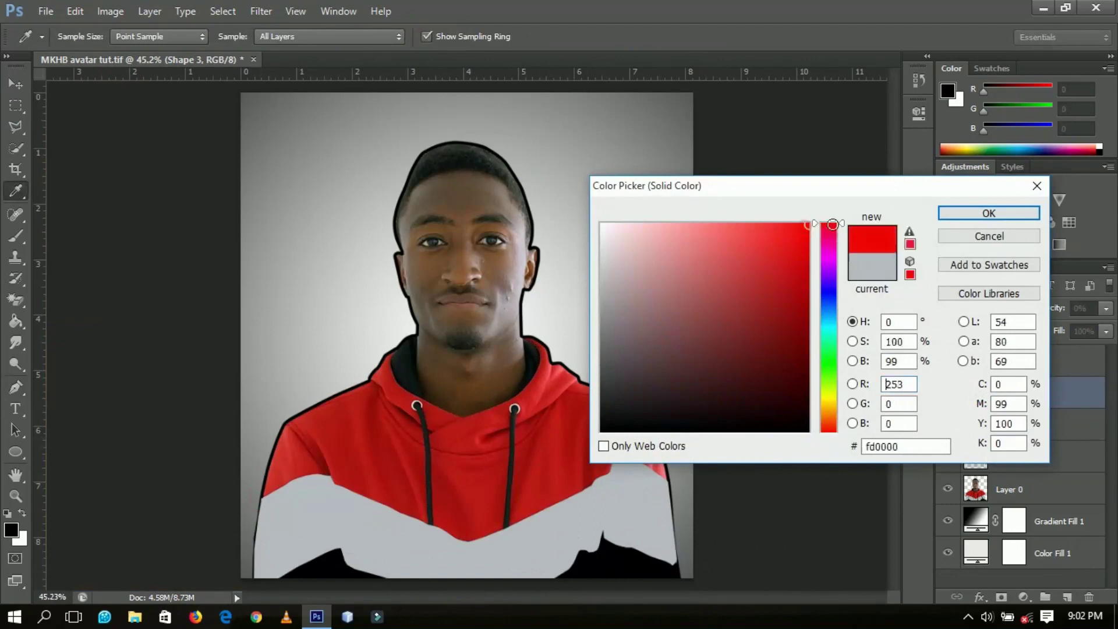
pyautogui.click(806, 228)
pyautogui.click(807, 226)
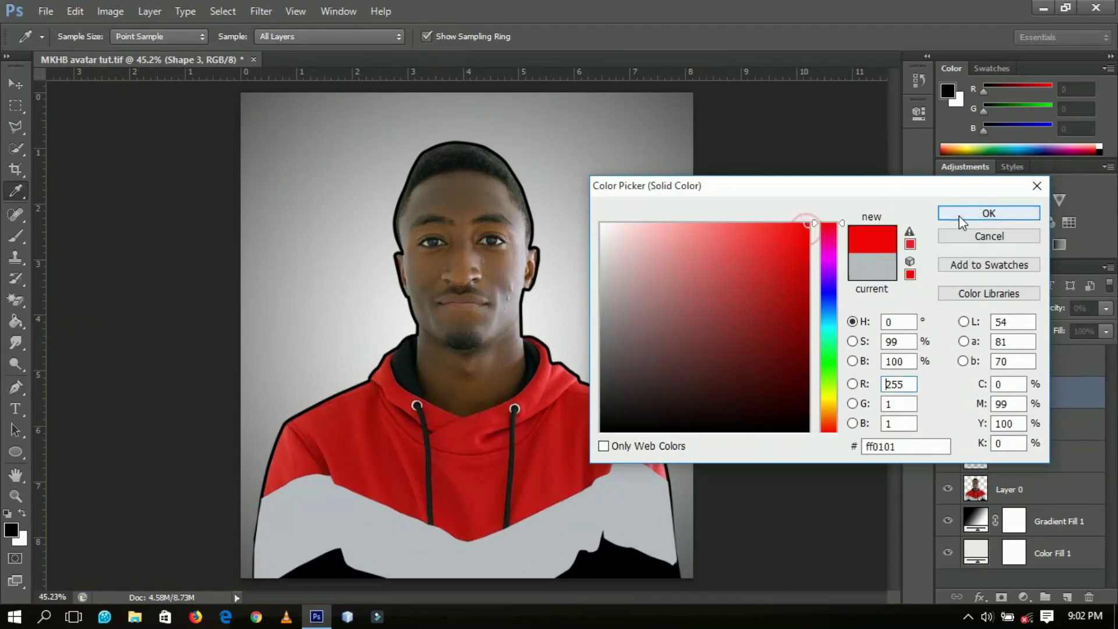
pyautogui.click(984, 213)
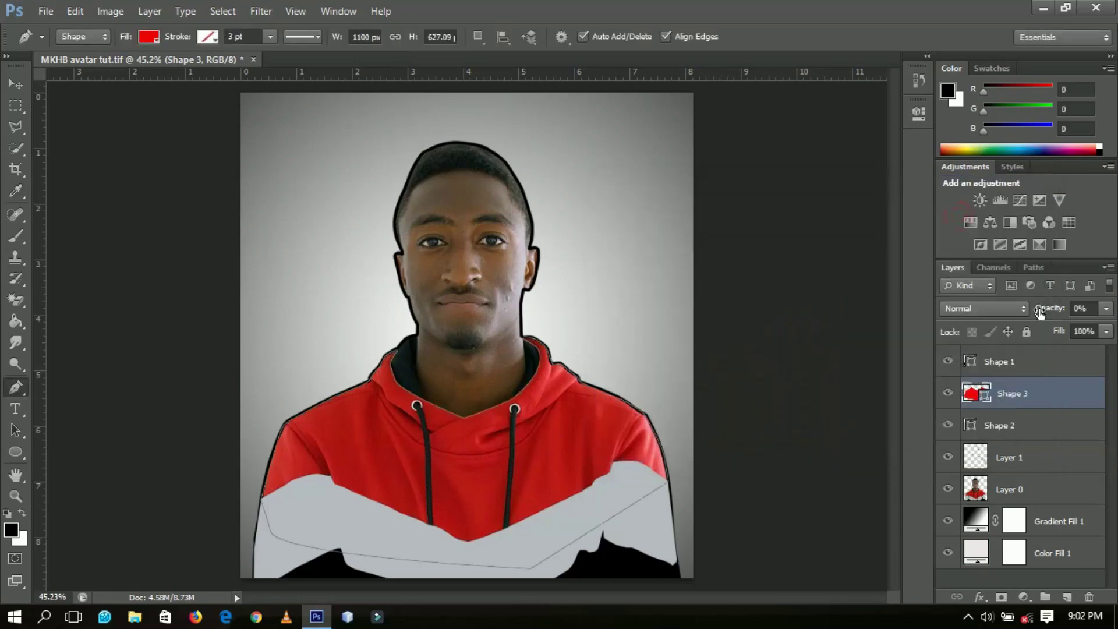
pyautogui.moveTo(1040, 313); pyautogui.dragTo(1102, 325)
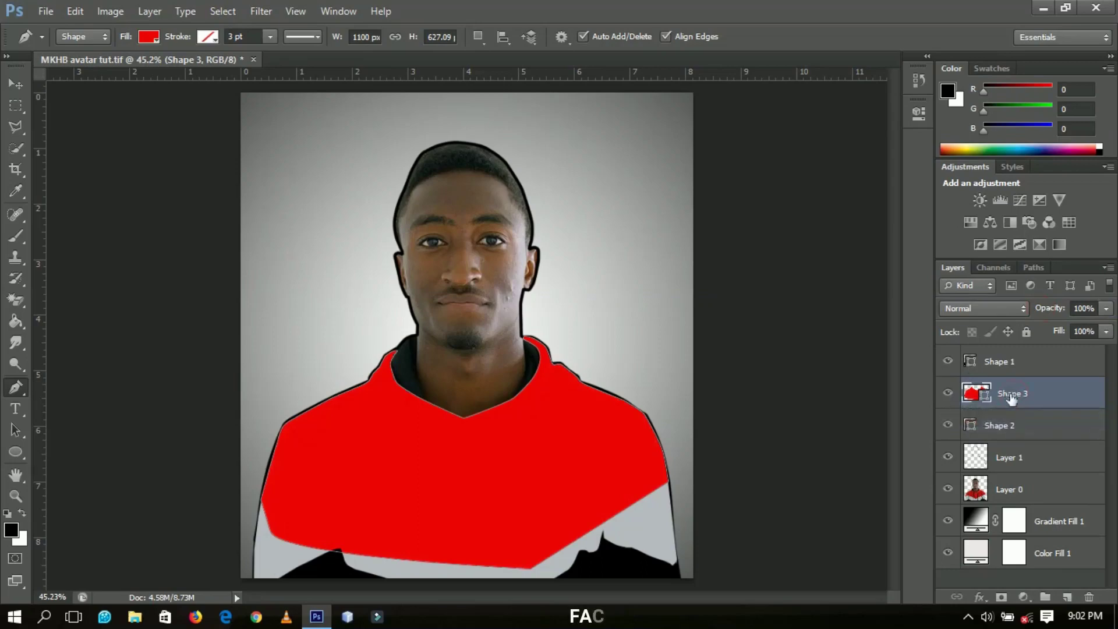
# Move the Shape 3 layer below Shape 2 and the Layer 1 outline to the top of the layer stack
pyautogui.moveTo(1010, 396); pyautogui.dragTo(1008, 428)
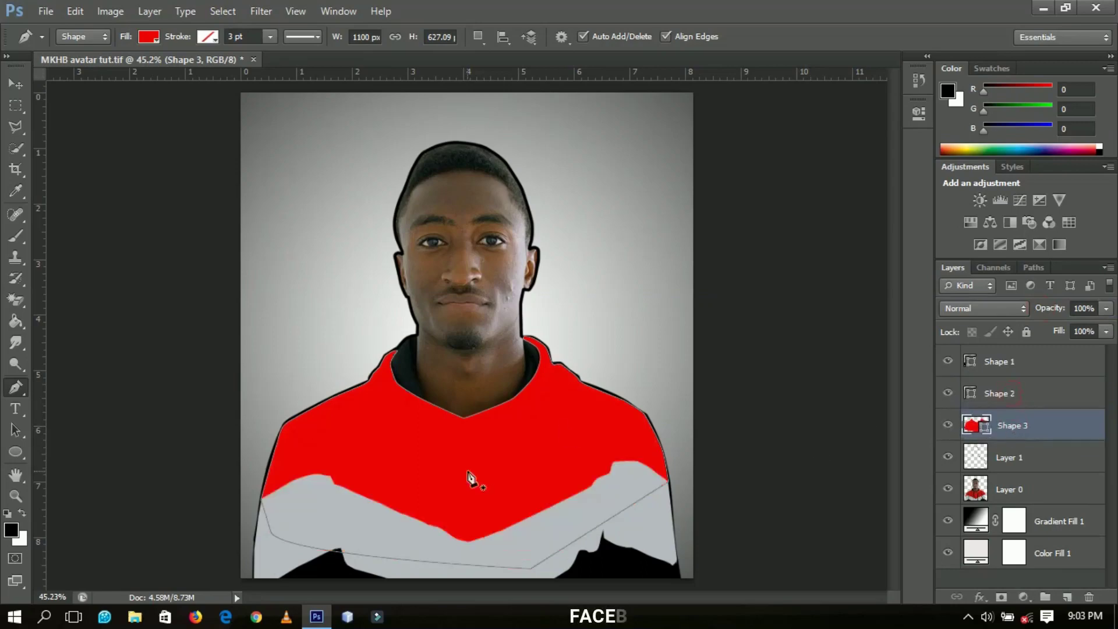
pyautogui.click(16, 90)
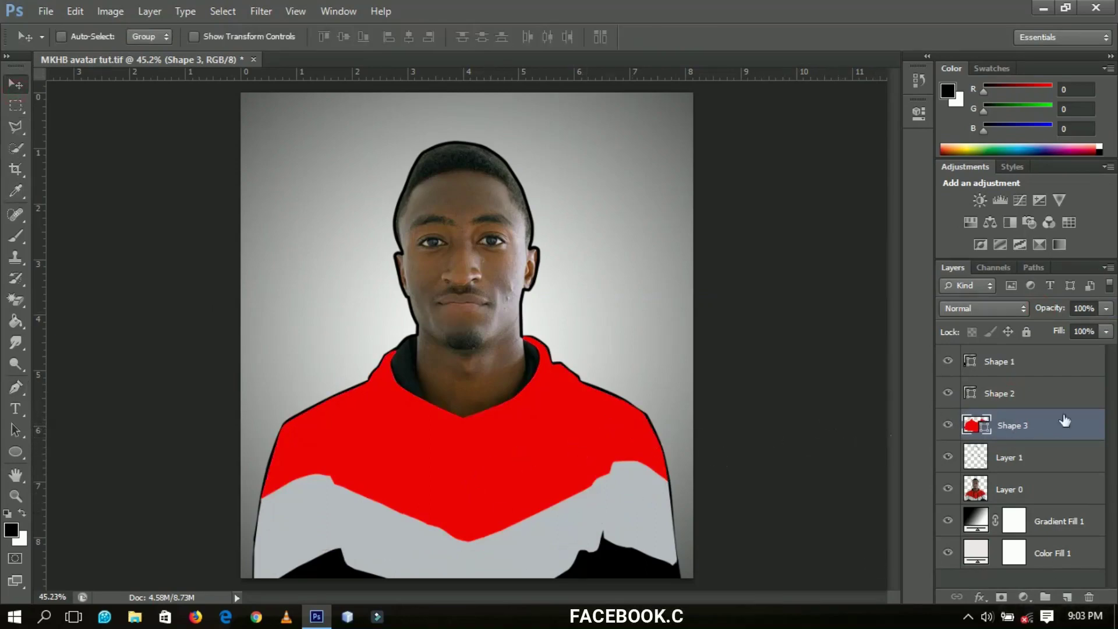
pyautogui.moveTo(1025, 466); pyautogui.dragTo(1001, 360)
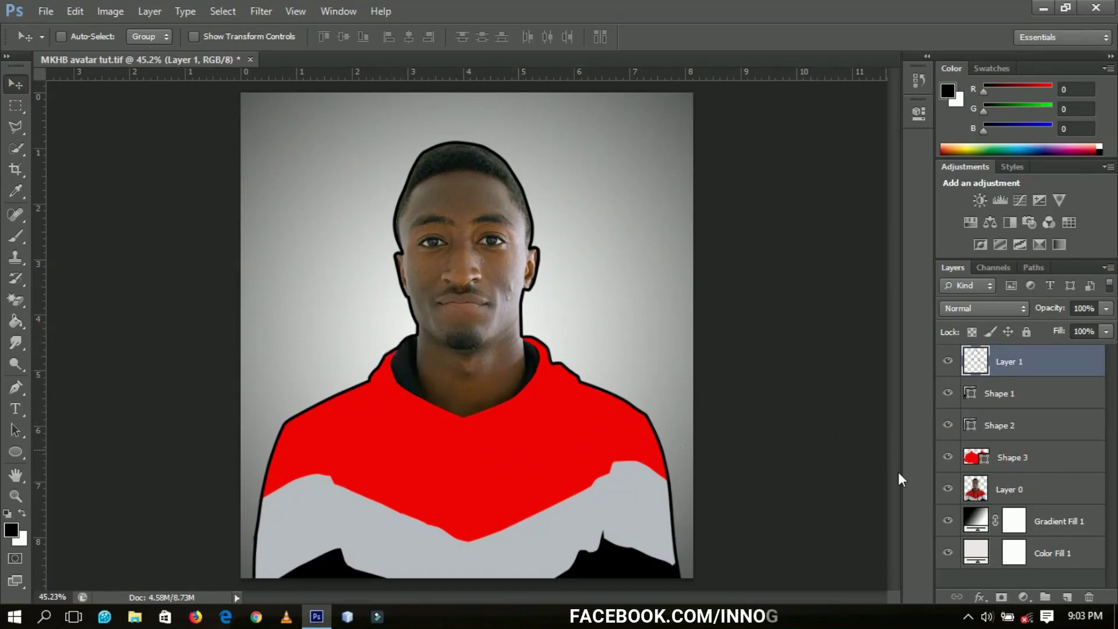
# Darken the Shape 3 fill to the red d90303
pyautogui.doubleClick(984, 463)
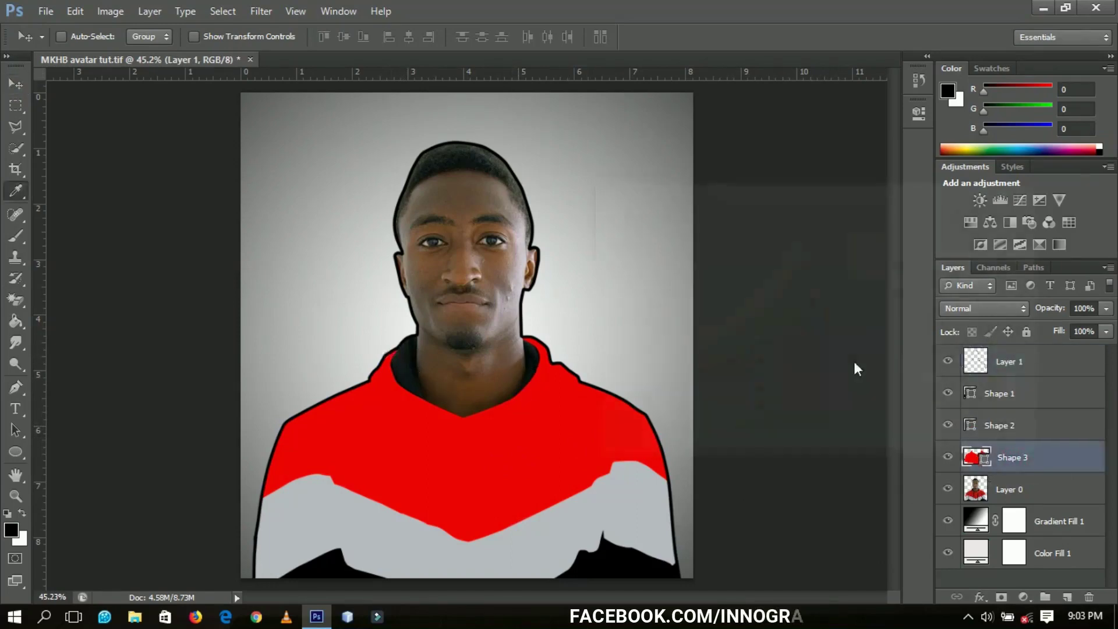
pyautogui.click(806, 246)
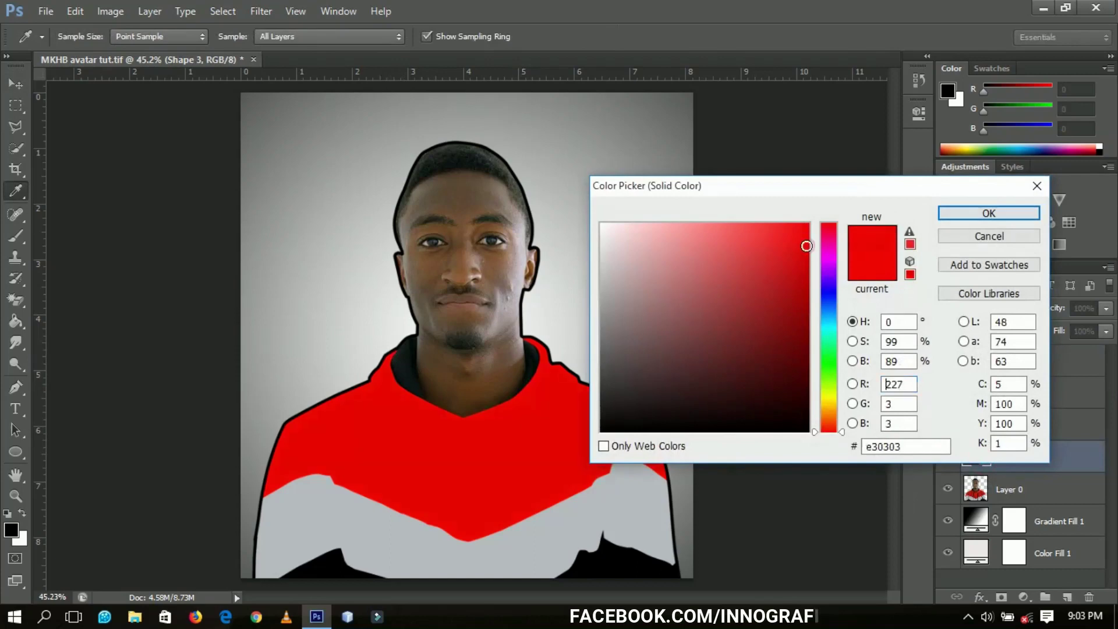
pyautogui.moveTo(807, 245); pyautogui.dragTo(806, 254)
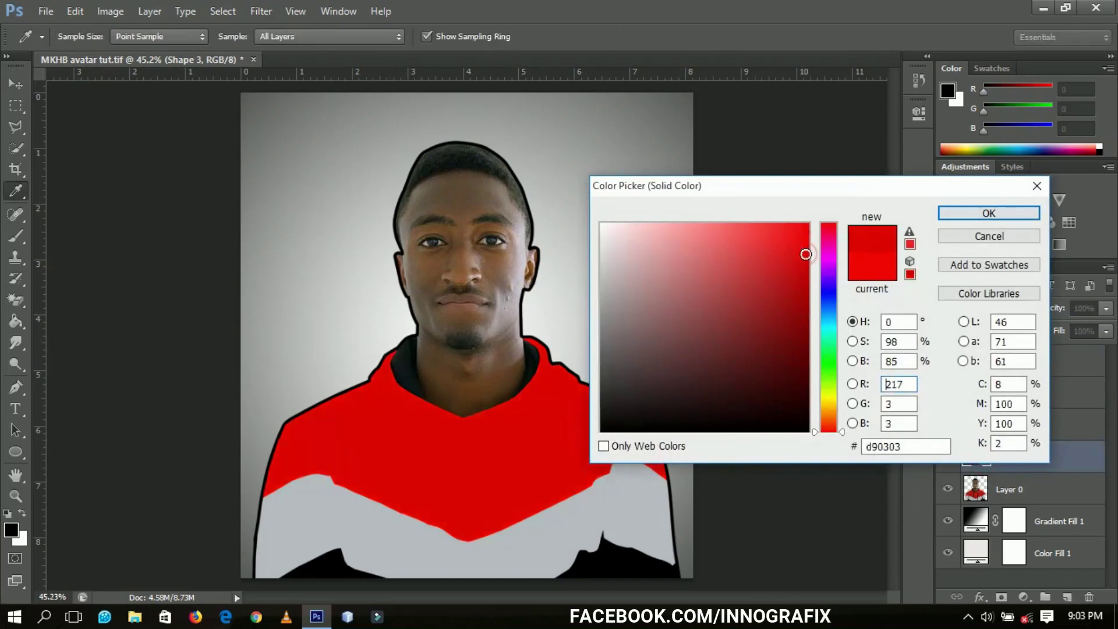
pyautogui.click(962, 211)
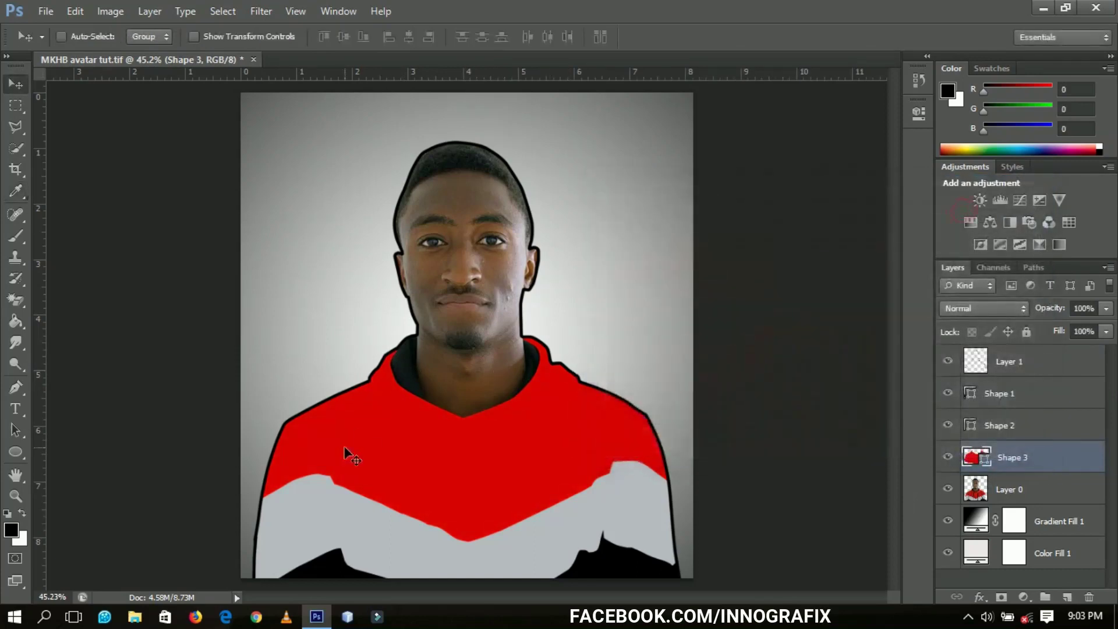
# Start a black pen shape directly above Layer 0 and trace the outer edge of the image-left dark hood lining down toward the neck
pyautogui.click(15, 495)
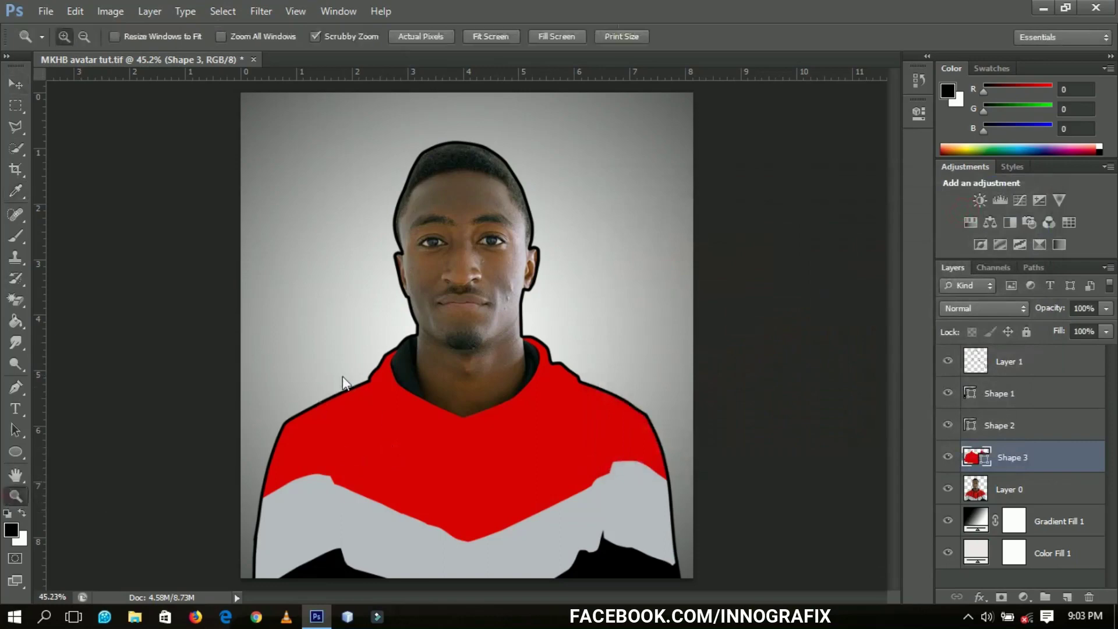
pyautogui.moveTo(386, 354); pyautogui.dragTo(564, 469)
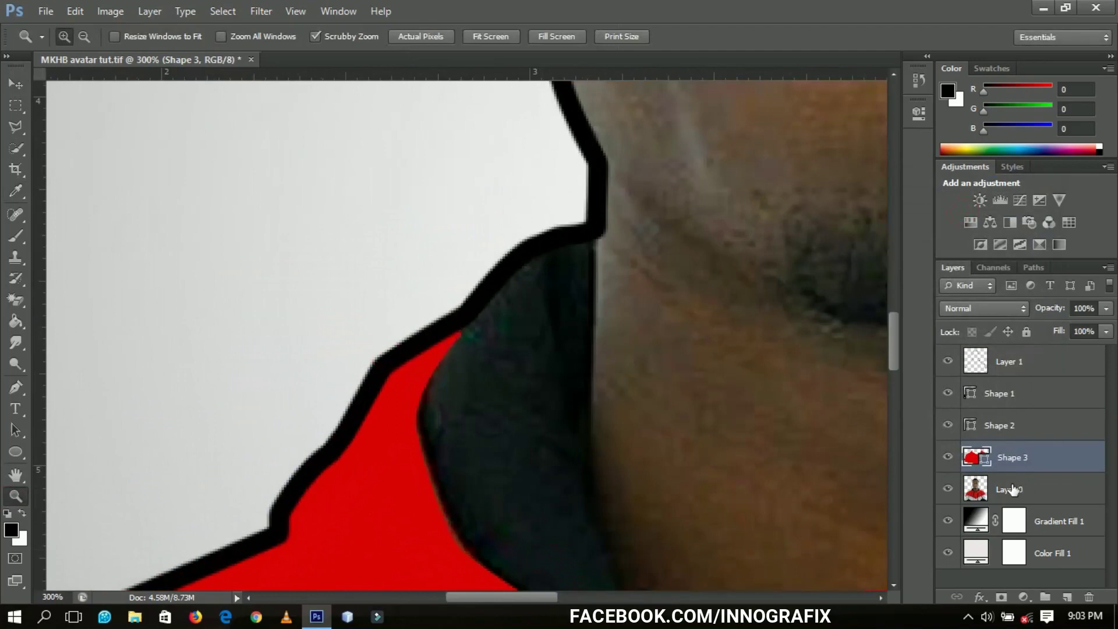
pyautogui.click(1014, 490)
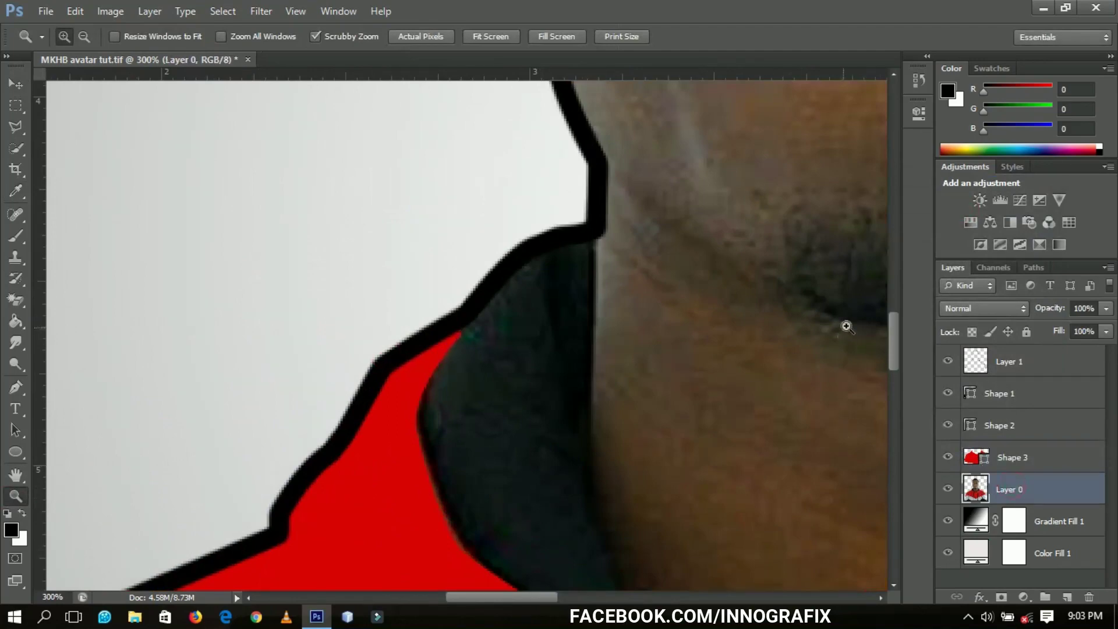
pyautogui.moveTo(897, 339); pyautogui.dragTo(898, 350)
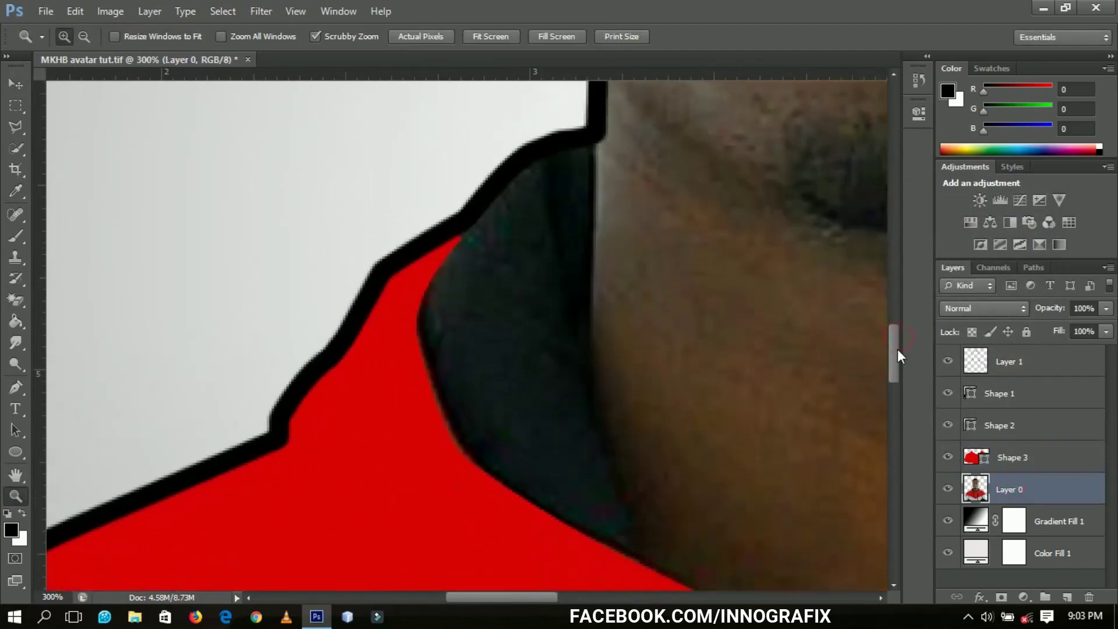
pyautogui.click(16, 388)
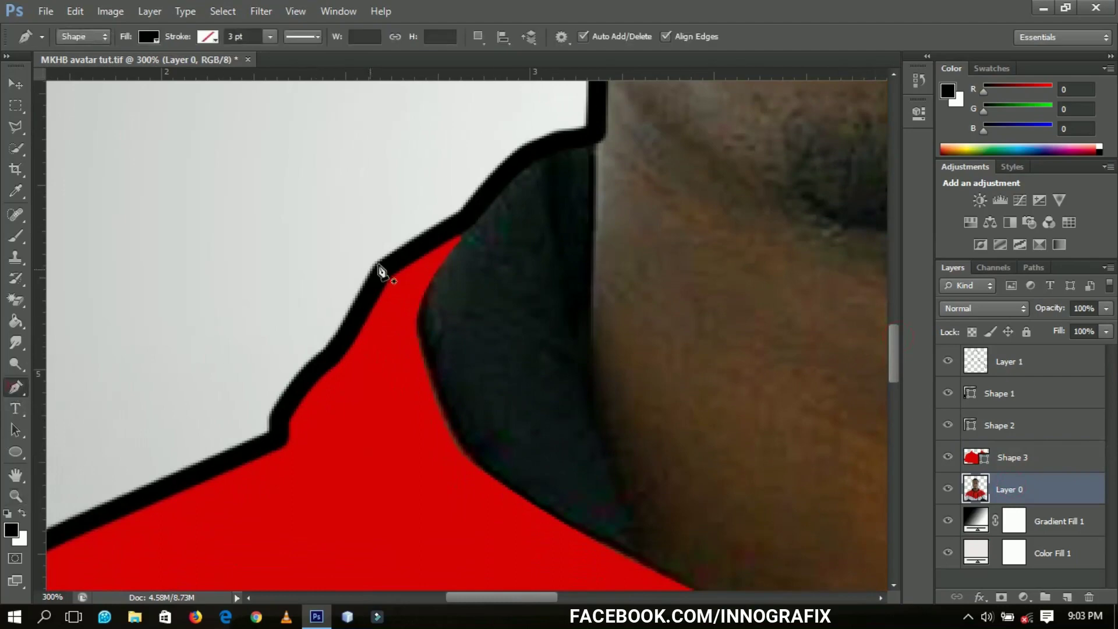
pyautogui.click(469, 218)
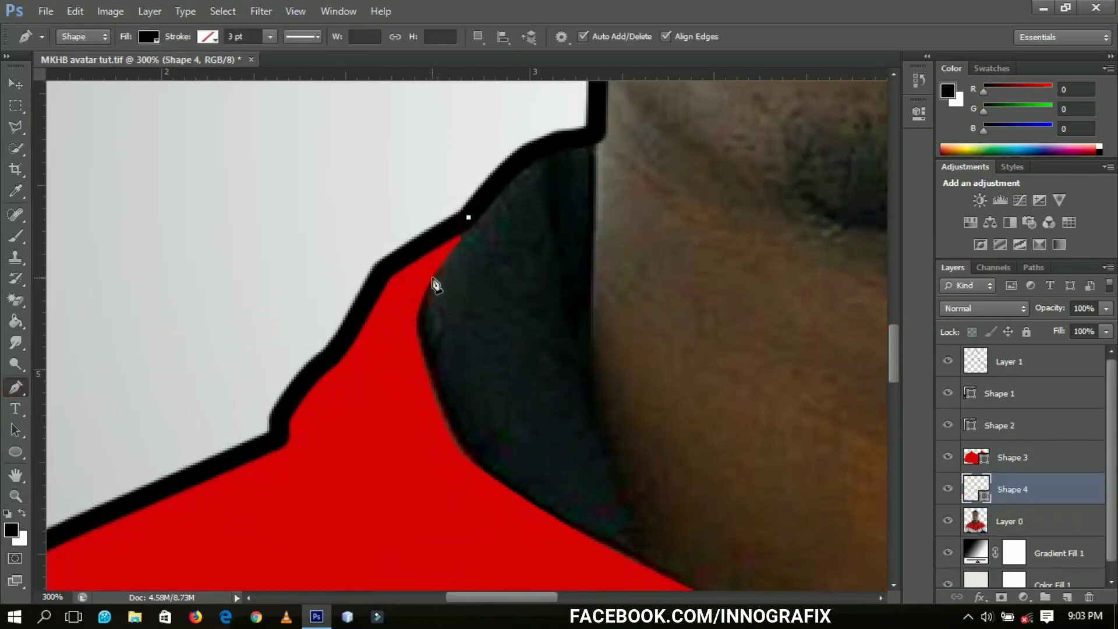
pyautogui.moveTo(419, 310); pyautogui.dragTo(419, 334)
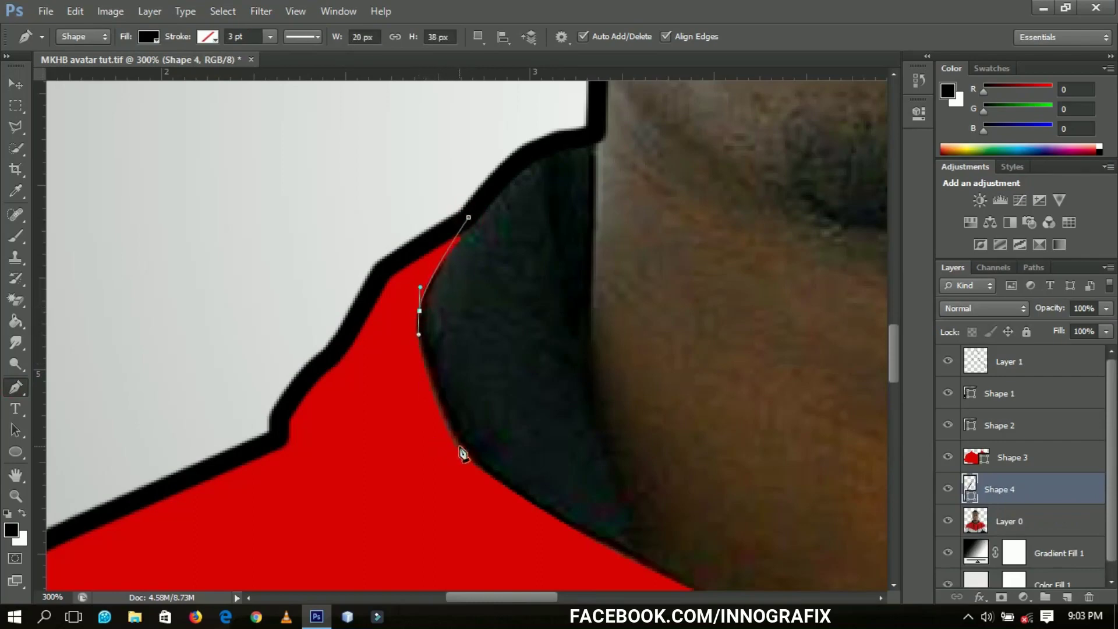
pyautogui.moveTo(459, 446); pyautogui.dragTo(482, 473)
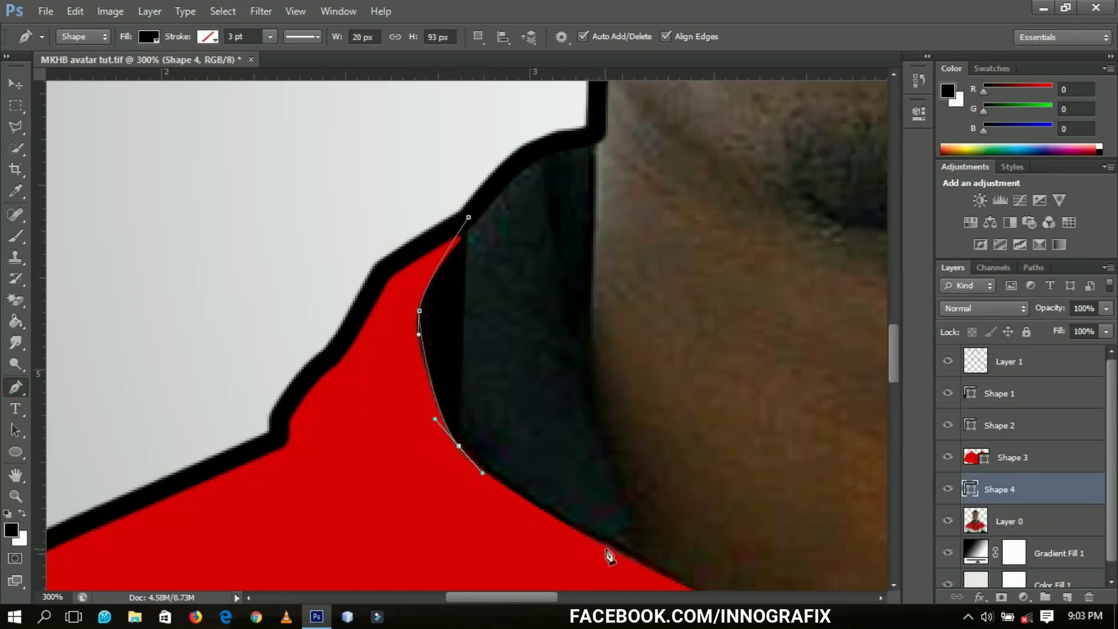
pyautogui.moveTo(609, 549); pyautogui.dragTo(637, 563)
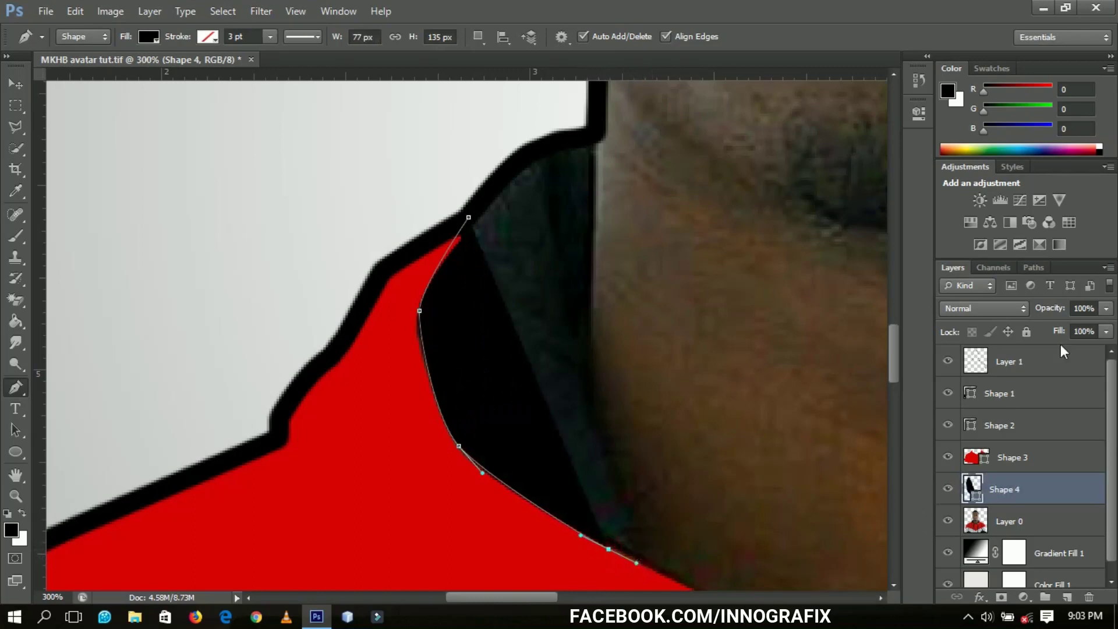
# Set the Shape 4 layer's opacity to 0%, bring its path up along the neck and close it over the top of the lining
pyautogui.moveTo(1053, 311); pyautogui.dragTo(823, 282)
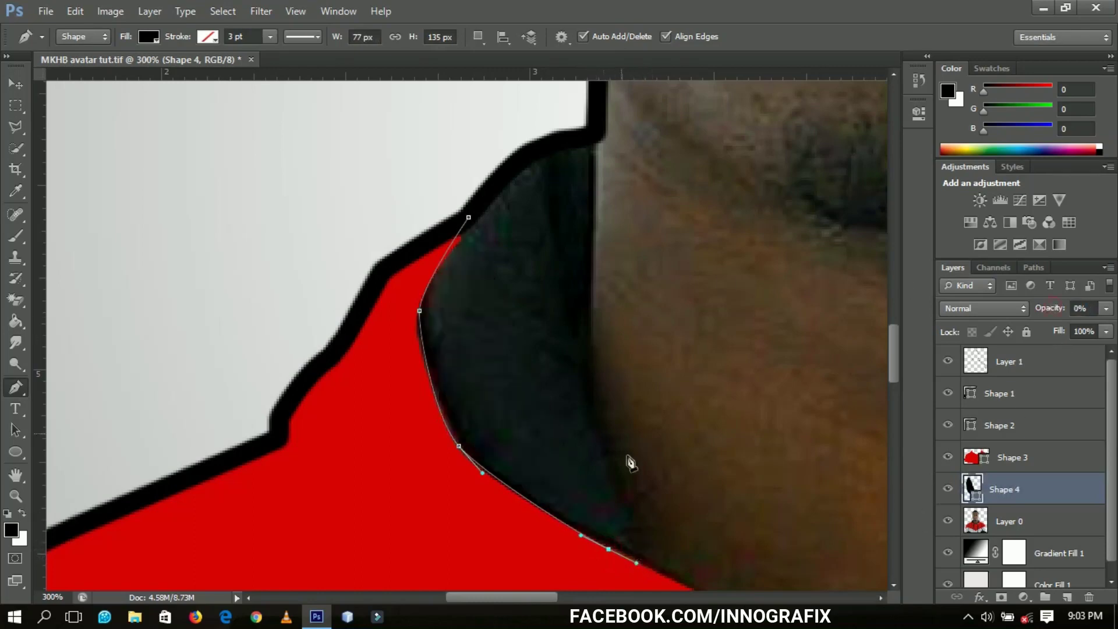
pyautogui.click(633, 529)
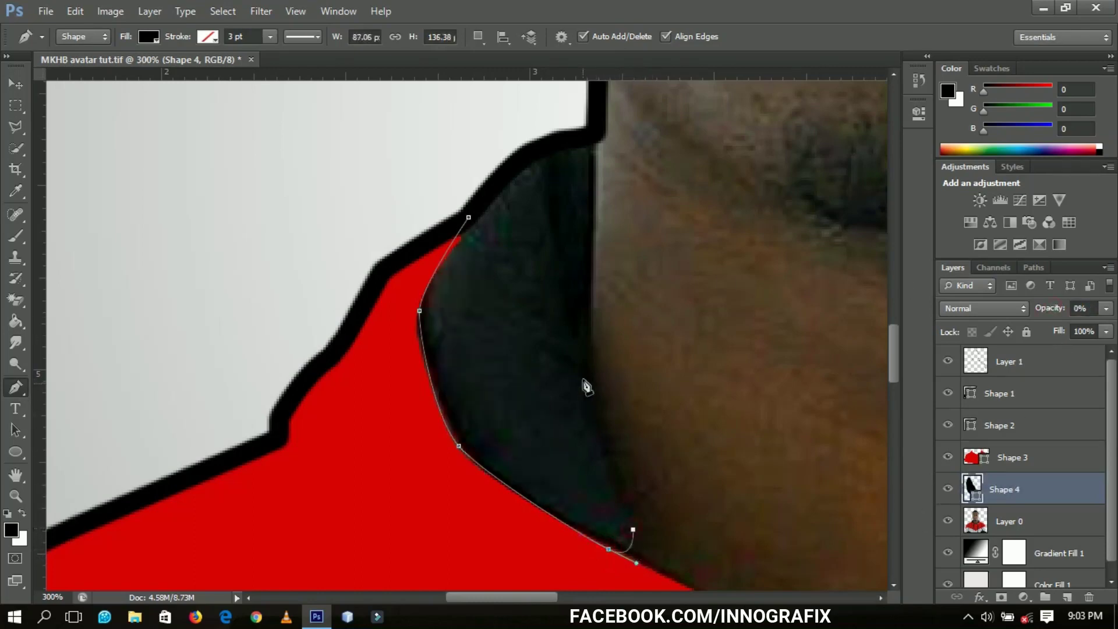
pyautogui.moveTo(583, 350); pyautogui.dragTo(585, 297)
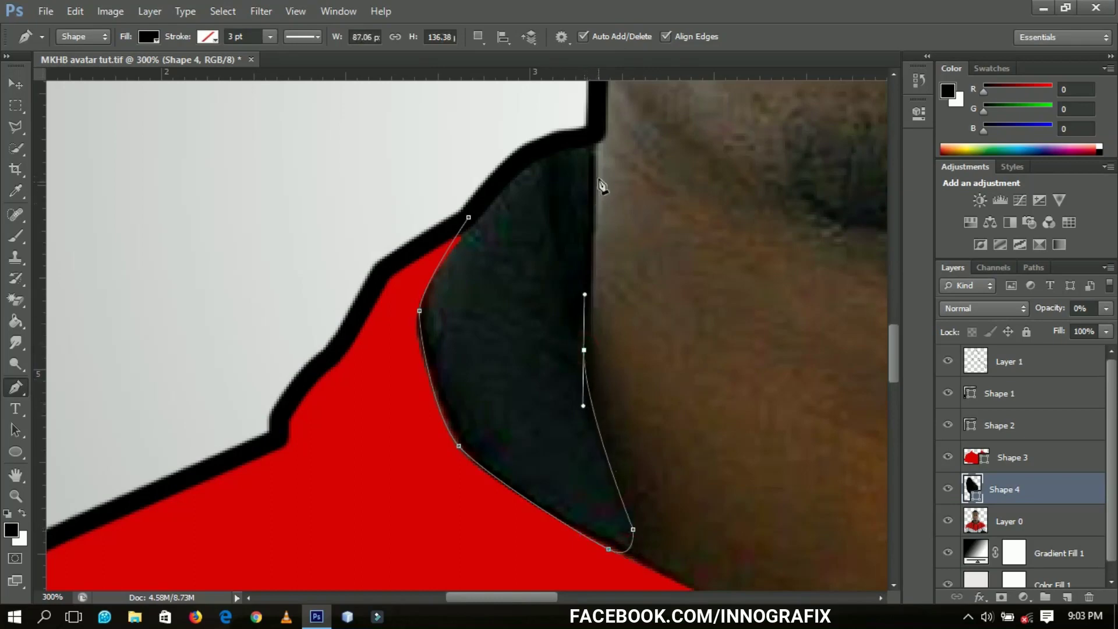
pyautogui.click(593, 151)
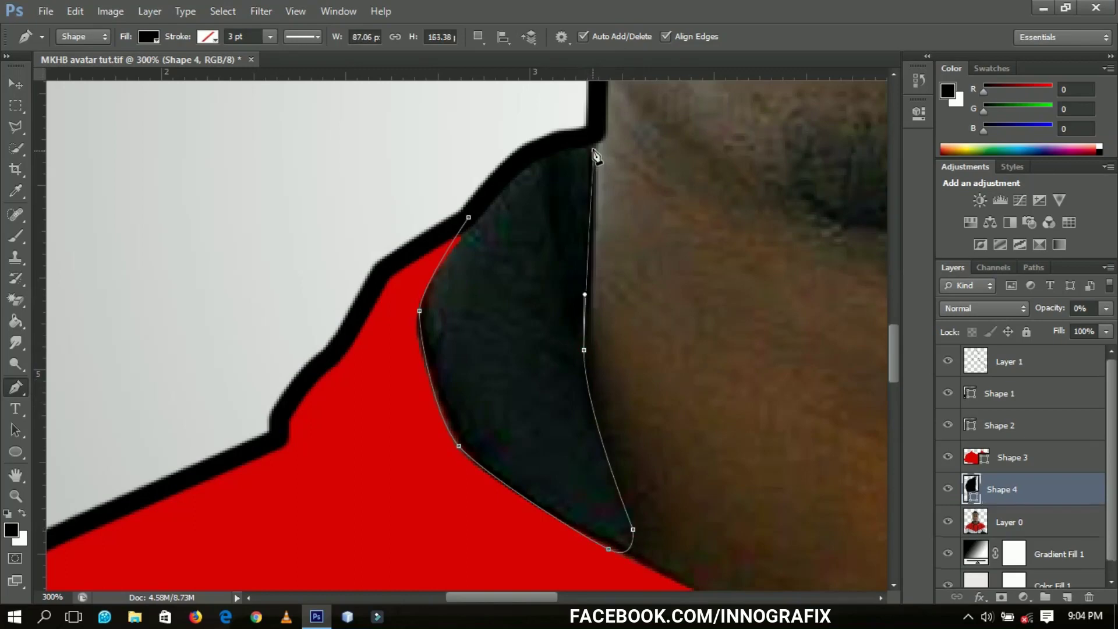
pyautogui.click(593, 136)
pyautogui.moveTo(548, 146); pyautogui.dragTo(488, 195)
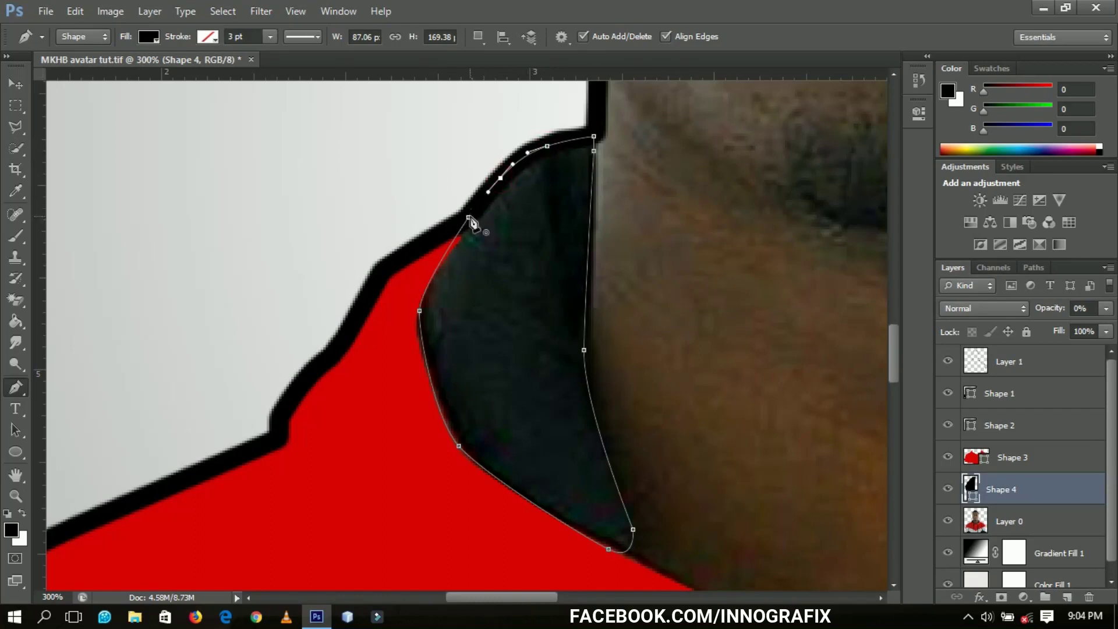
pyautogui.click(470, 217)
# Trace the image-right dark hood lining as a closed black pen shape above Shape 4, between the neck and the red hood
pyautogui.moveTo(530, 596); pyautogui.dragTo(634, 599)
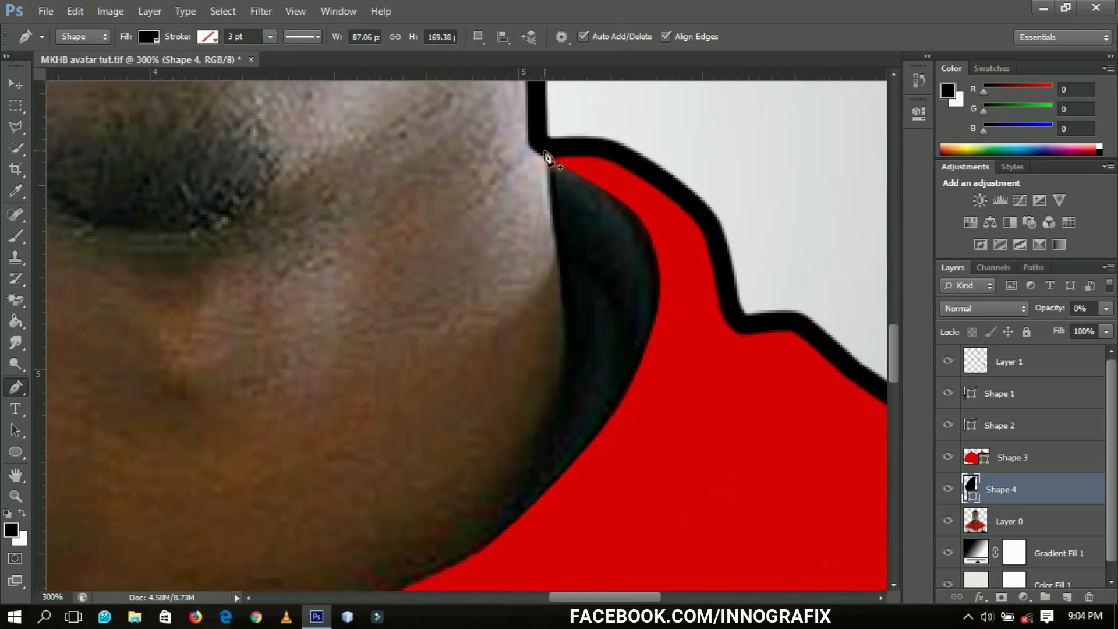
pyautogui.moveTo(546, 151); pyautogui.dragTo(548, 175)
pyautogui.click(562, 310)
pyautogui.moveTo(558, 423); pyautogui.dragTo(545, 460)
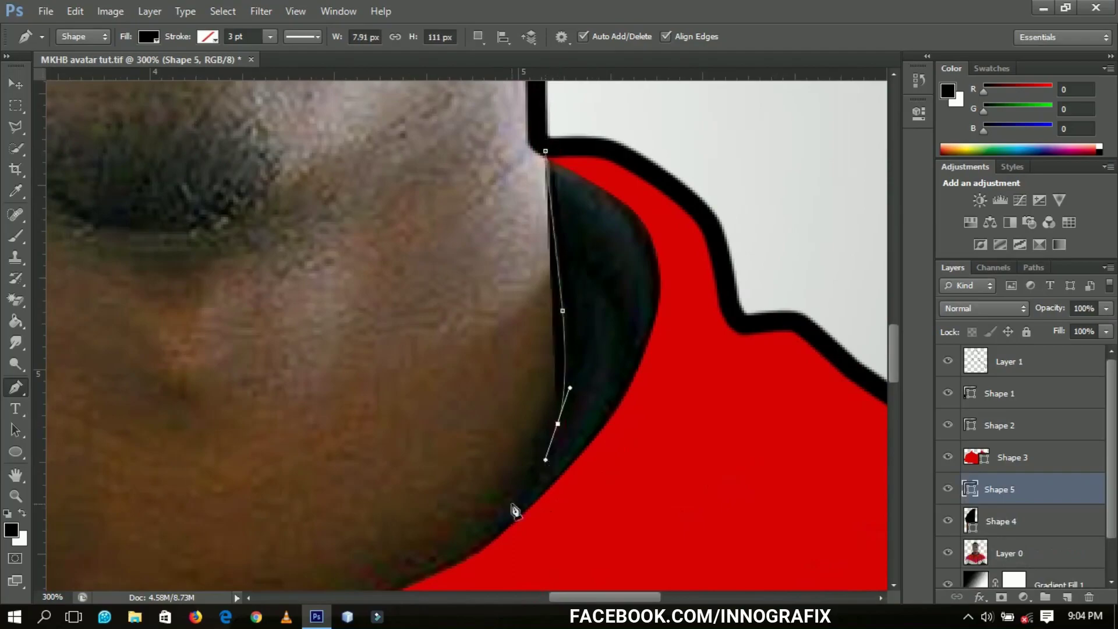
pyautogui.moveTo(509, 507); pyautogui.dragTo(502, 529)
pyautogui.moveTo(538, 541); pyautogui.dragTo(620, 504)
pyautogui.click(663, 390)
pyautogui.moveTo(671, 259); pyautogui.dragTo(651, 207)
pyautogui.moveTo(580, 158); pyautogui.dragTo(563, 152)
pyautogui.click(546, 152)
# Set the Shape 4 layer's opacity back to 100%
pyautogui.moveTo(617, 597); pyautogui.dragTo(525, 597)
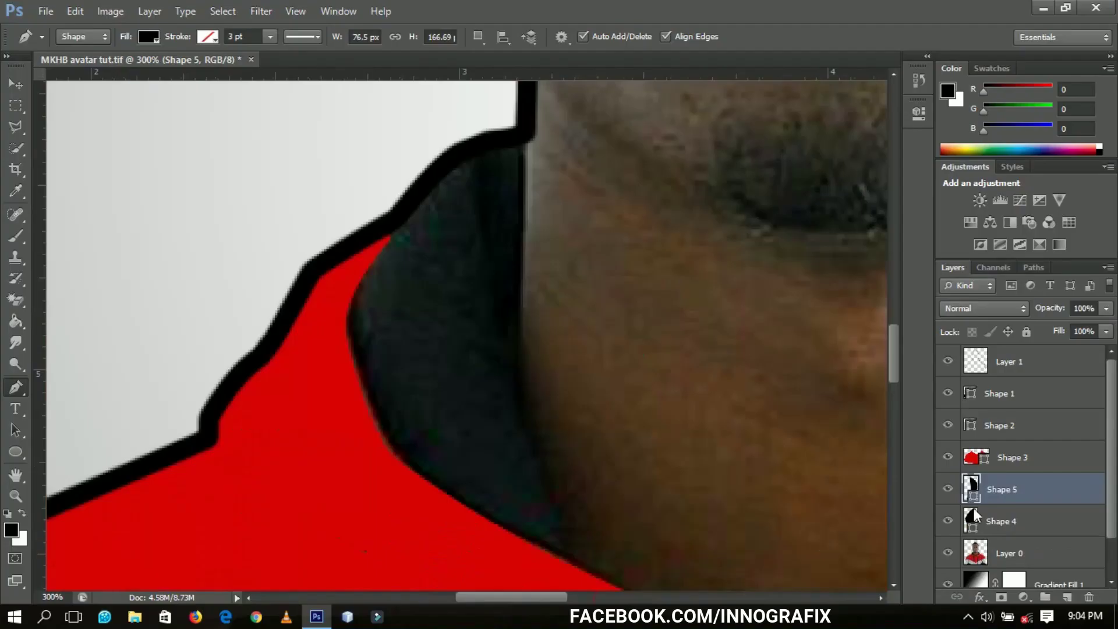
pyautogui.click(992, 523)
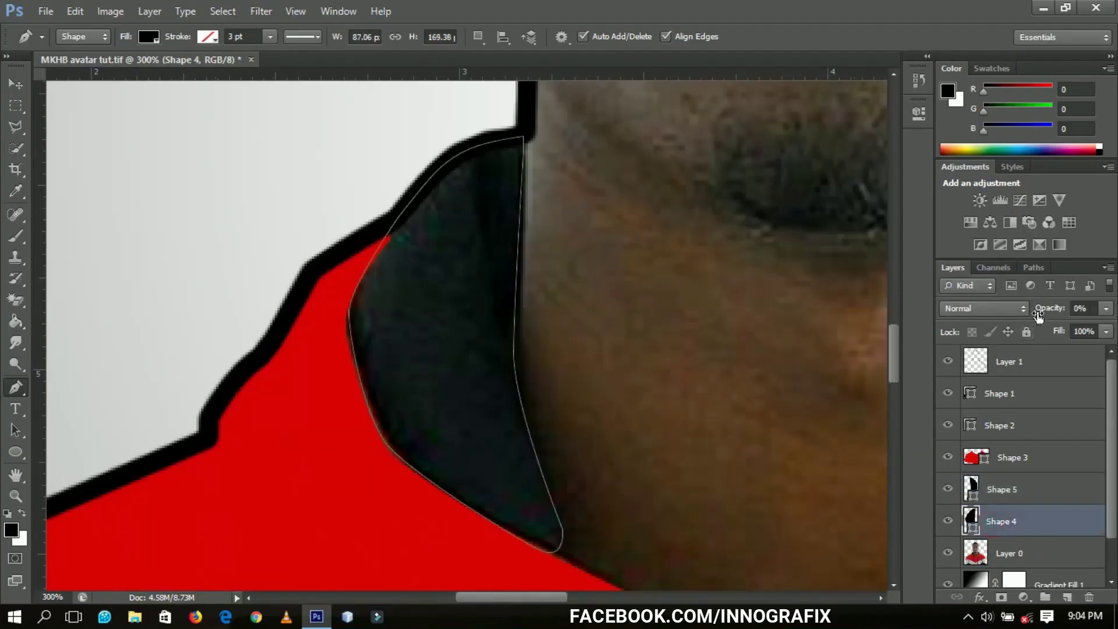
pyautogui.moveTo(1035, 314); pyautogui.dragTo(1071, 311)
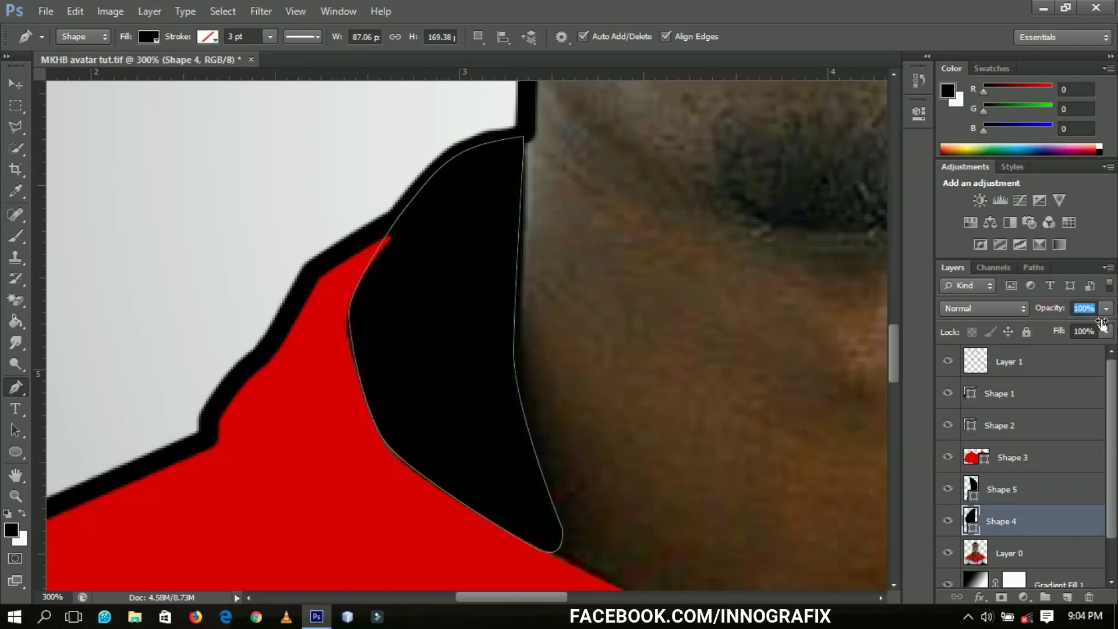
# Hide the Layer 0 photo to inspect the traced shapes in the full figure, and show it again with Layer 0 selected
pyautogui.click(13, 497)
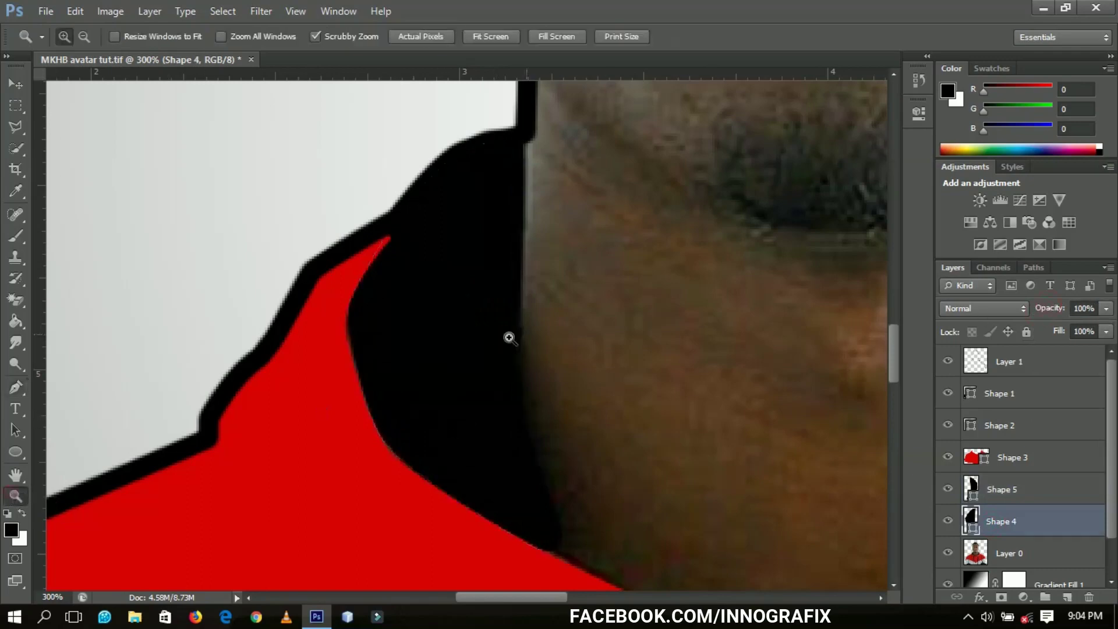
pyautogui.rightClick(614, 309)
pyautogui.click(645, 321)
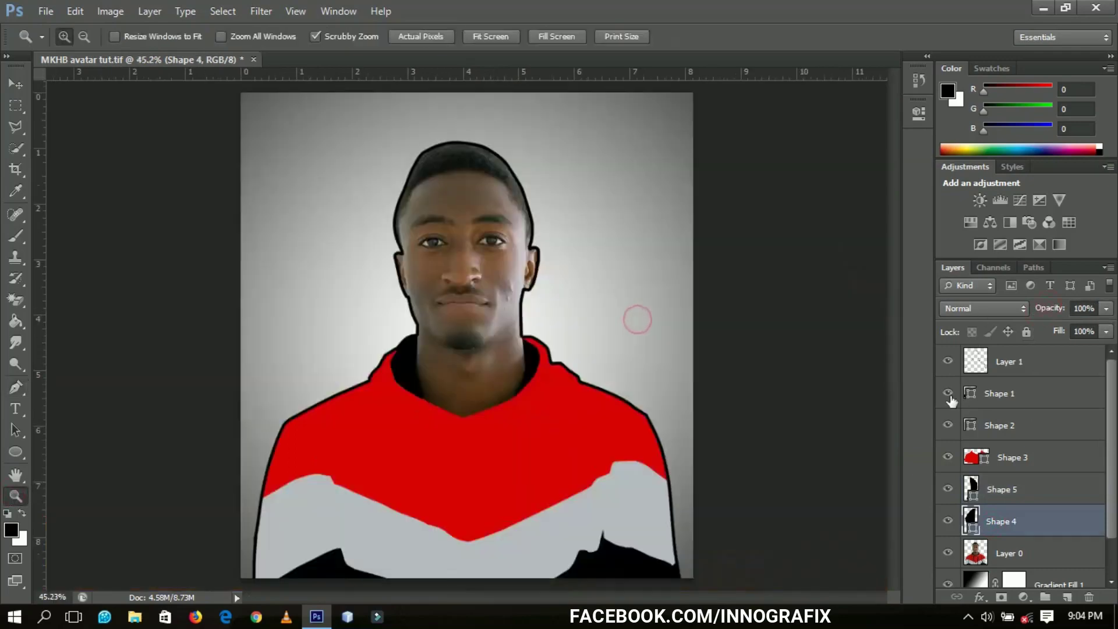
pyautogui.click(947, 554)
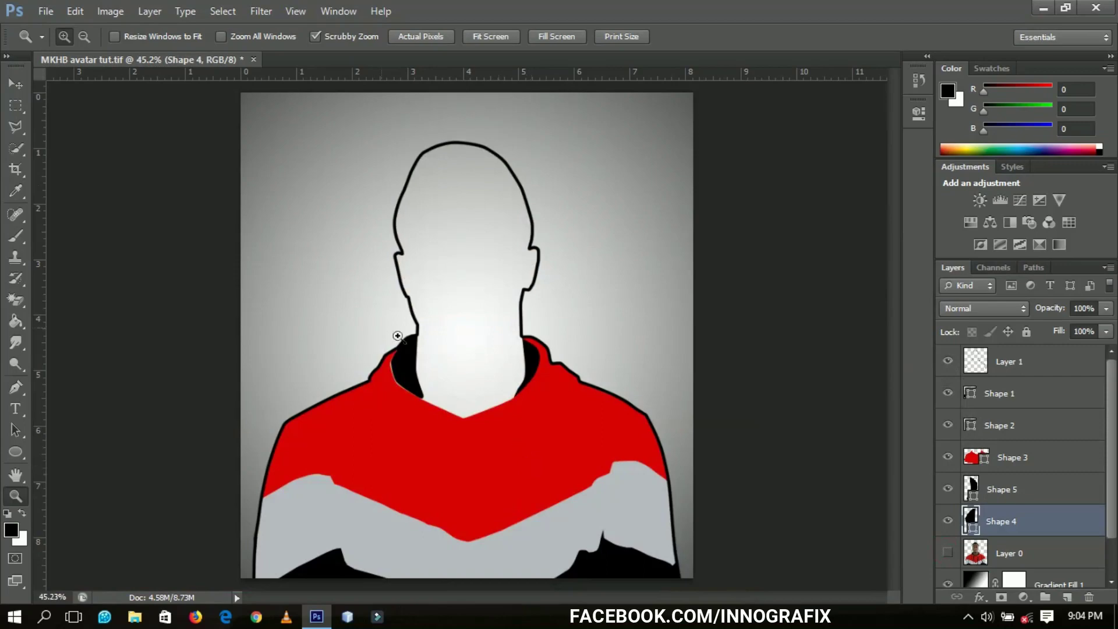
pyautogui.click(463, 218)
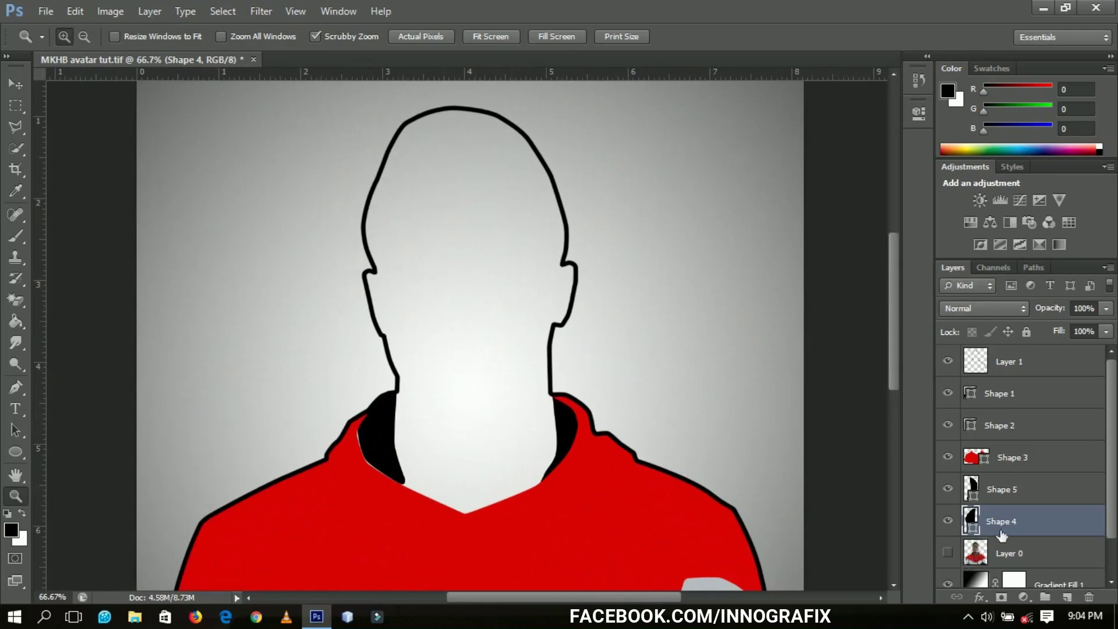
pyautogui.click(1002, 555)
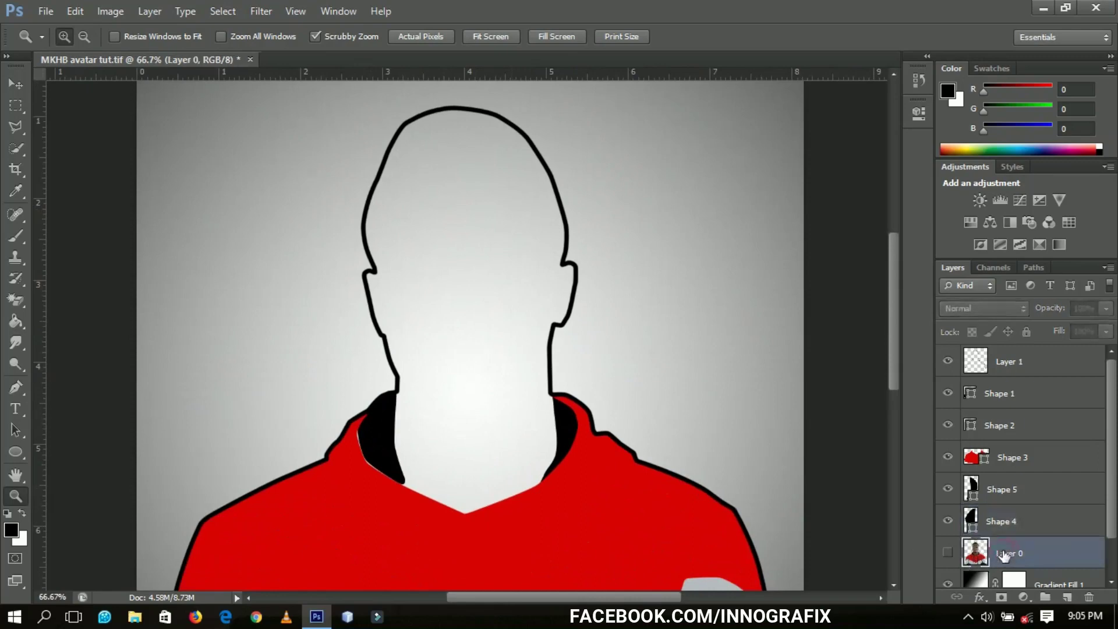
pyautogui.click(947, 553)
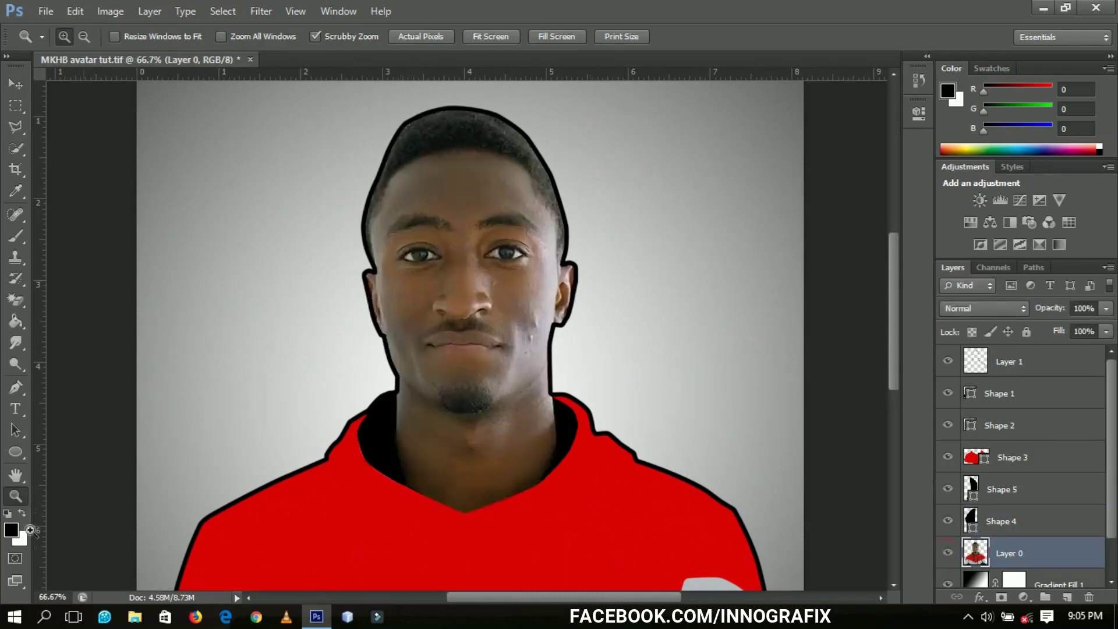
# Start a black pen shape directly above Layer 0 on the image-left chest and trace up across the hood lining to the lower jaw
pyautogui.click(16, 386)
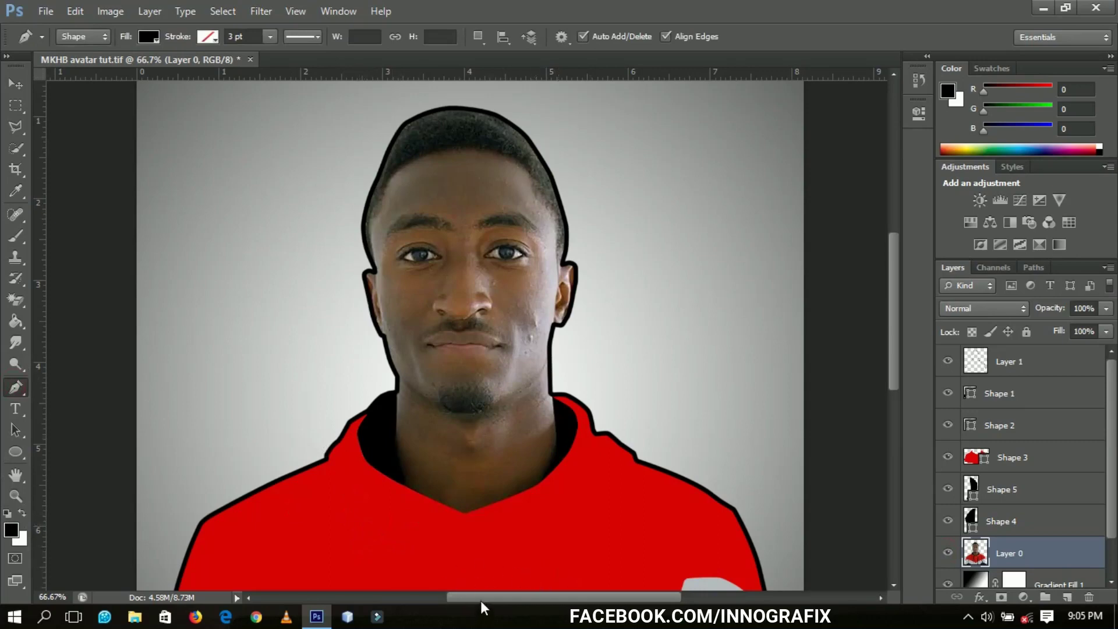
pyautogui.moveTo(480, 600); pyautogui.dragTo(464, 599)
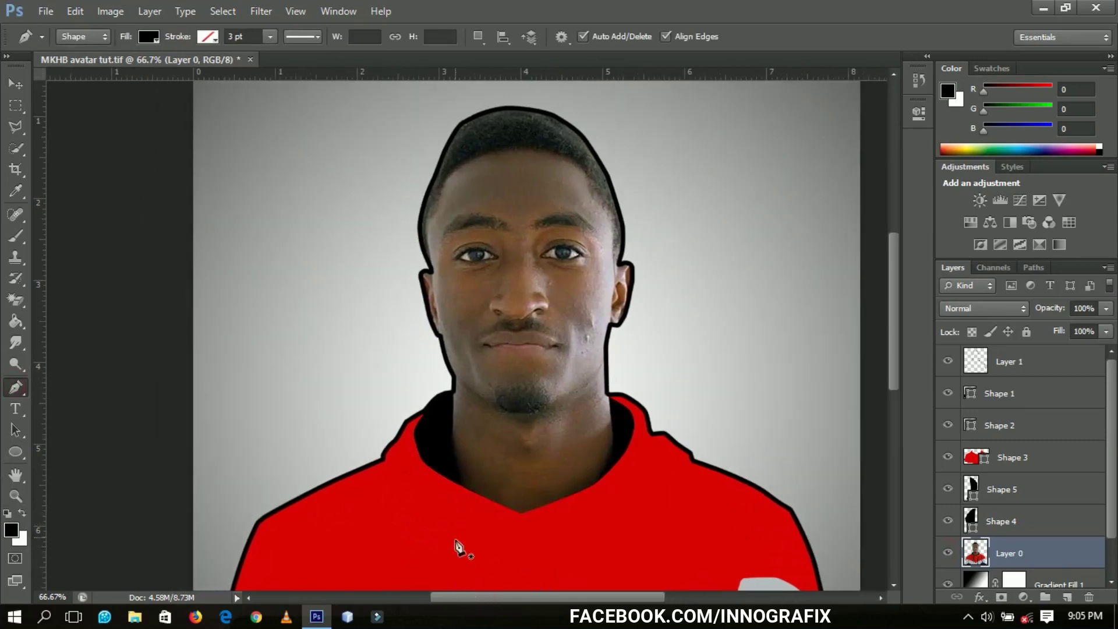
pyautogui.click(425, 492)
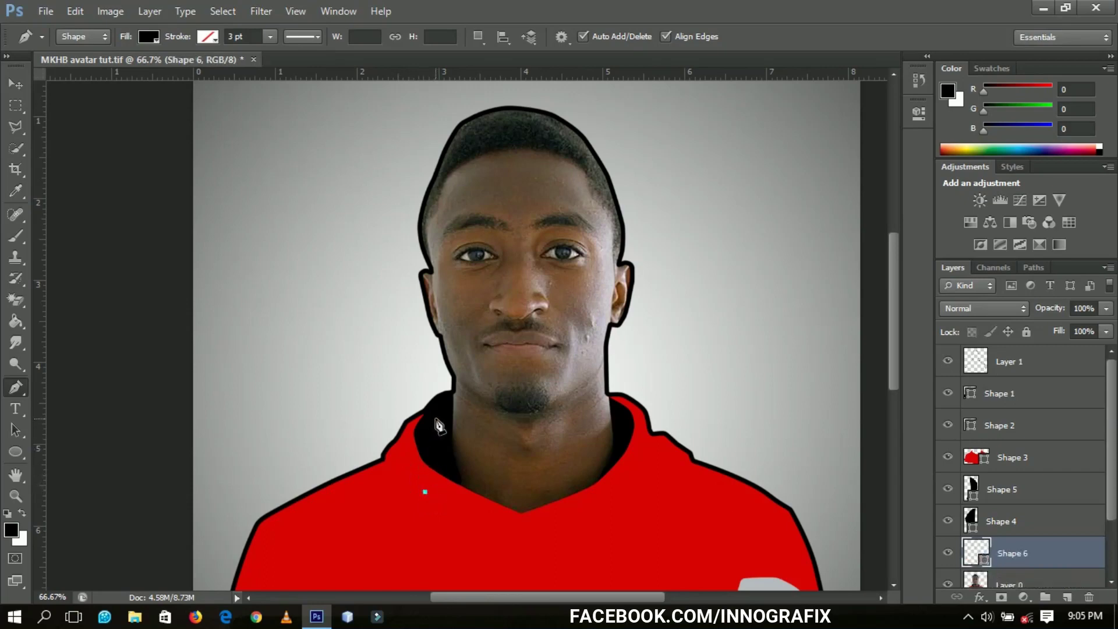
pyautogui.scroll(1, 440, 426)
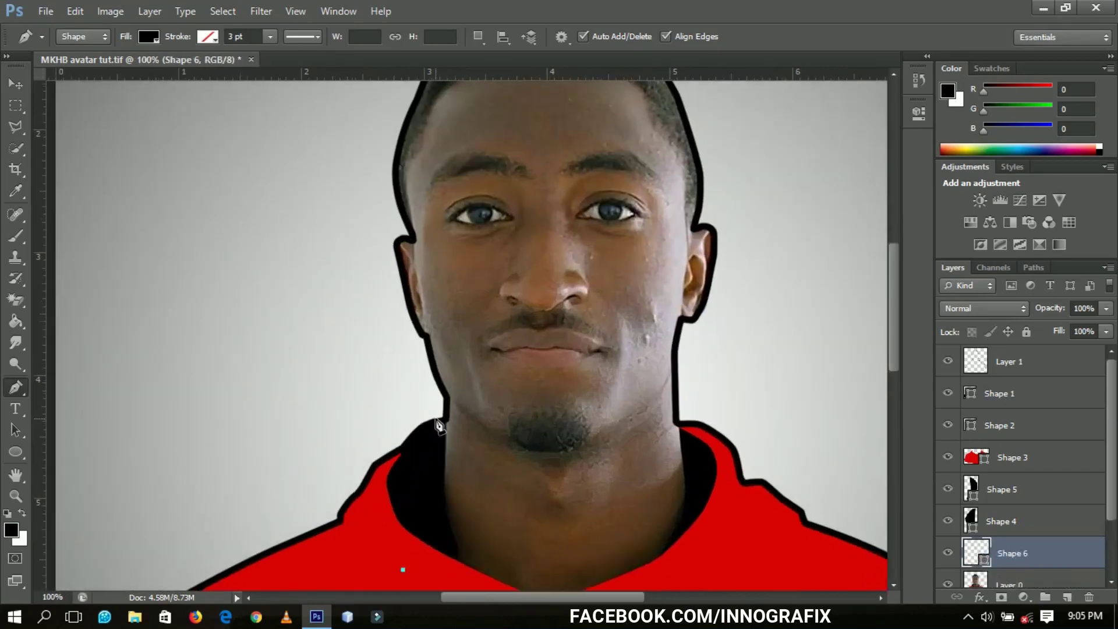
pyautogui.scroll(1, 438, 426)
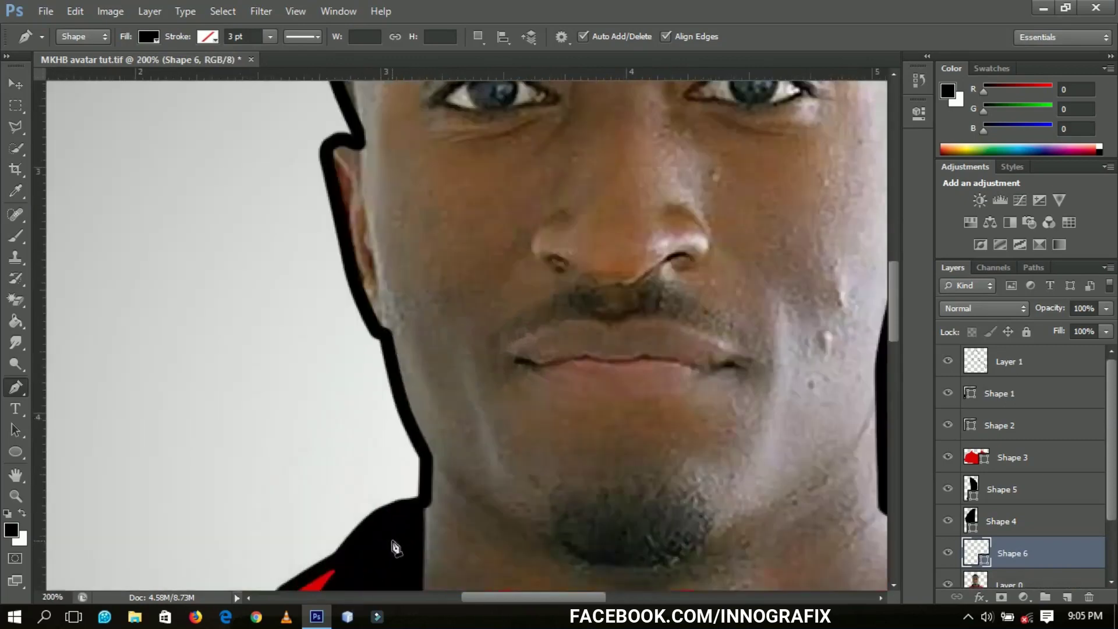
pyautogui.click(393, 541)
pyautogui.moveTo(420, 501); pyautogui.dragTo(425, 493)
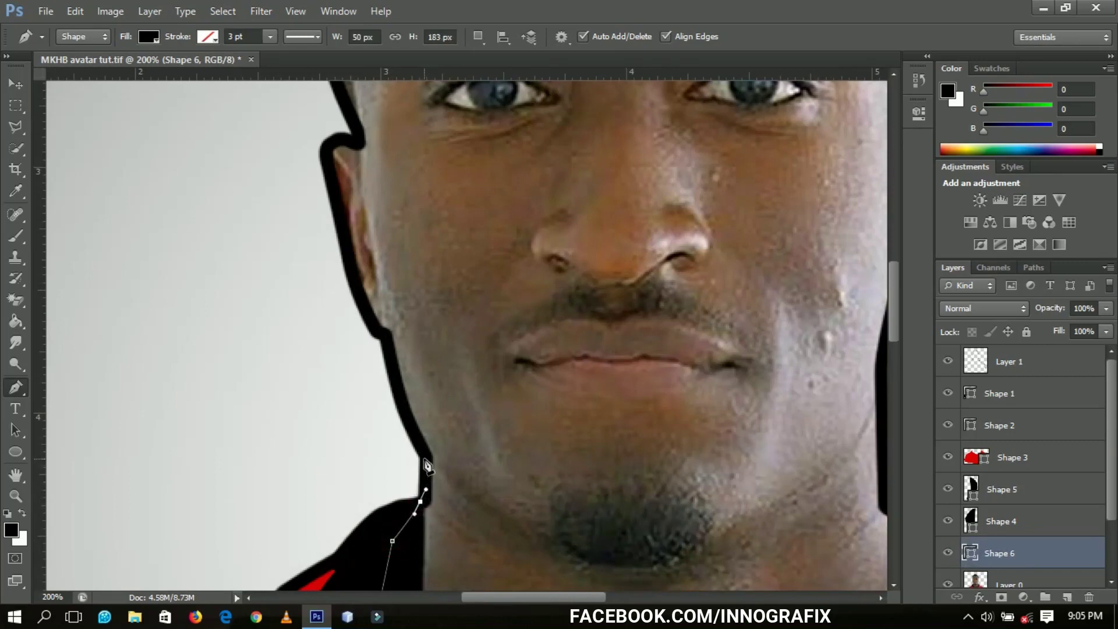
pyautogui.click(425, 459)
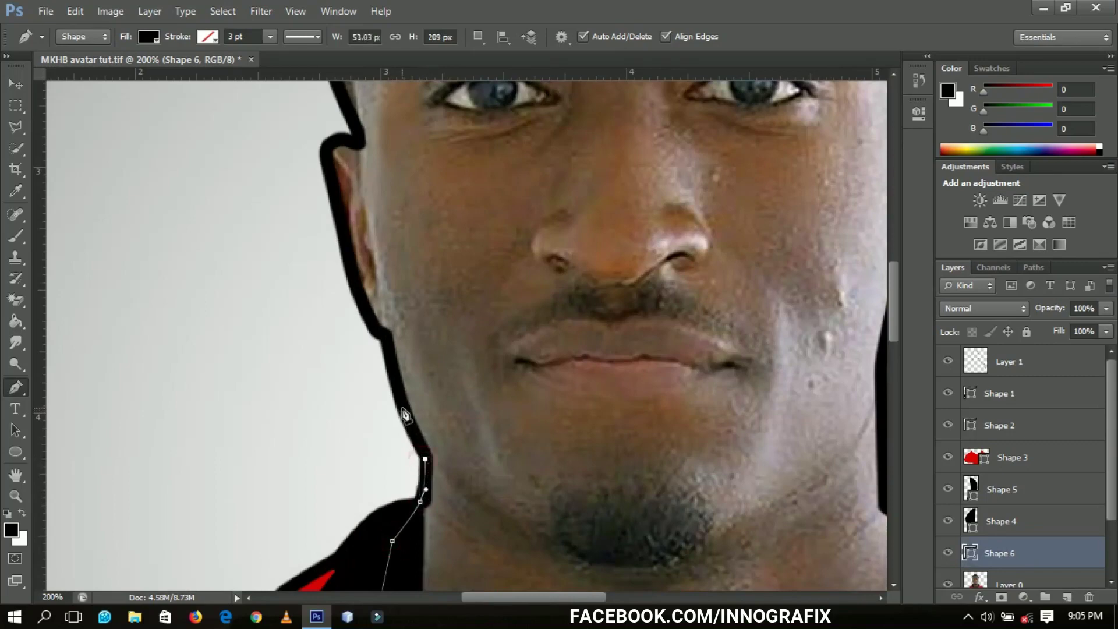
pyautogui.moveTo(402, 408); pyautogui.dragTo(399, 392)
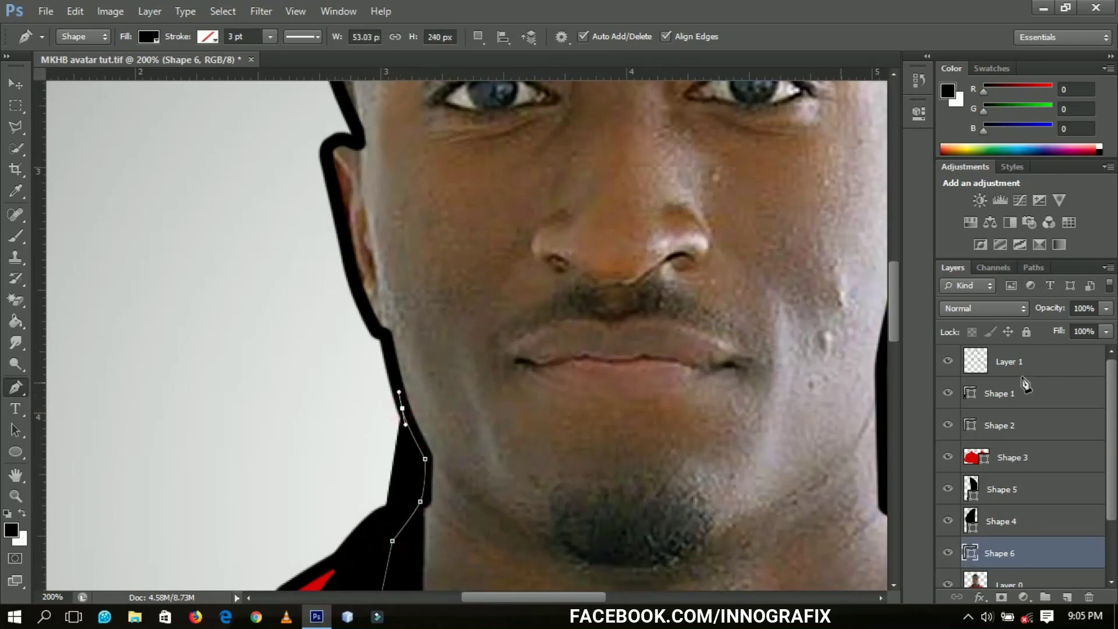
# Set the Shape 6 layer's opacity to 0% and continue its path up the image-left jaw and around the ear's outer edge
pyautogui.moveTo(1050, 307); pyautogui.dragTo(743, 359)
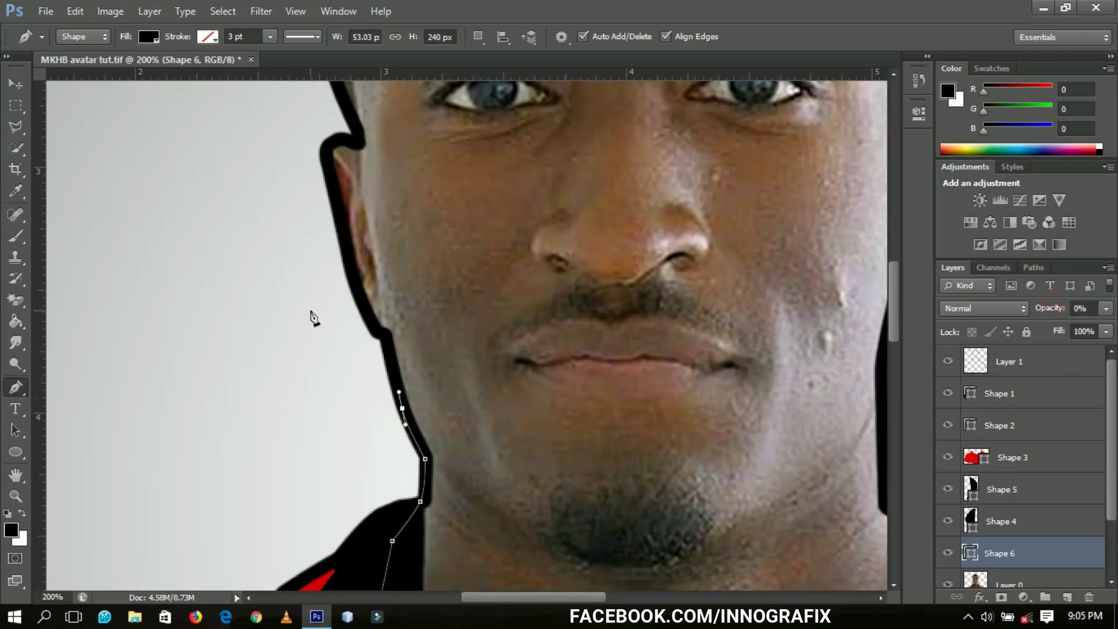
pyautogui.moveTo(384, 334); pyautogui.dragTo(371, 324)
pyautogui.click(371, 322)
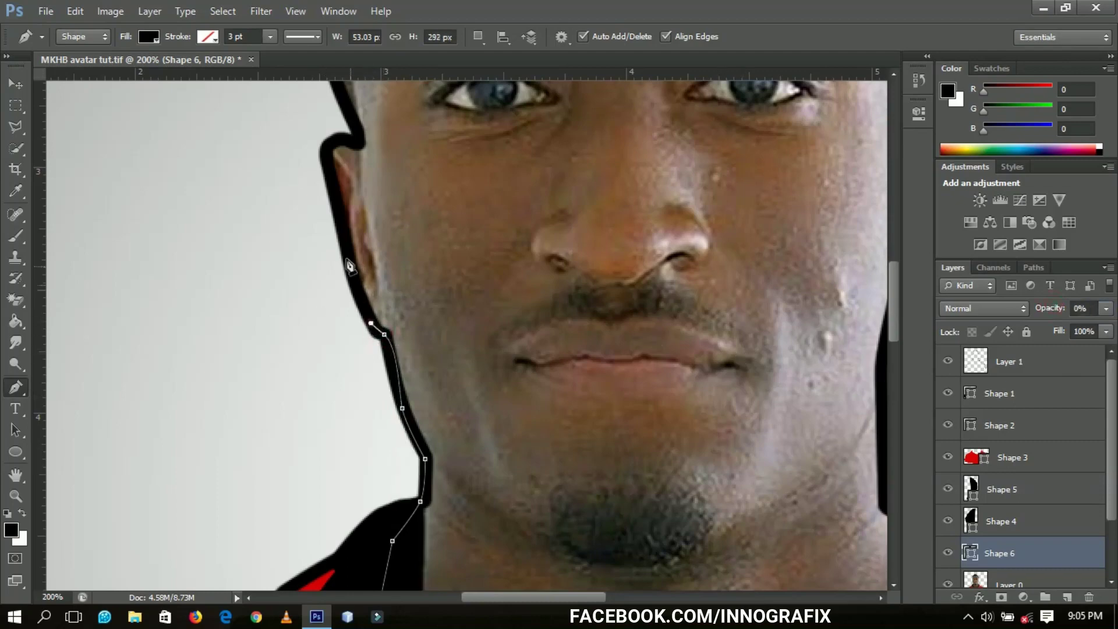
pyautogui.moveTo(346, 251); pyautogui.dragTo(340, 225)
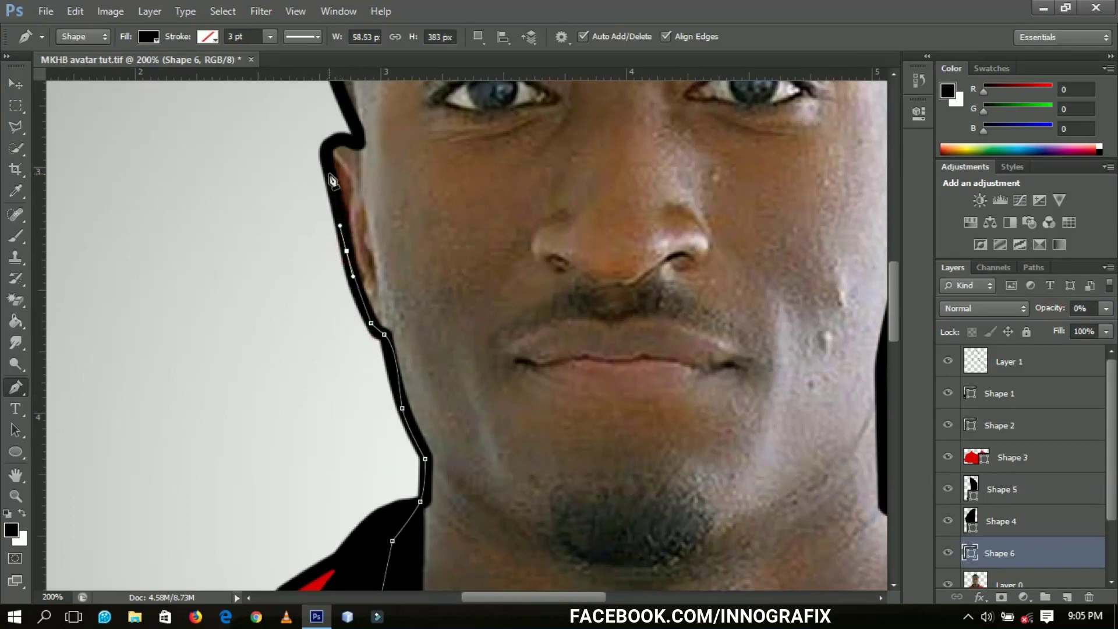
pyautogui.moveTo(330, 174); pyautogui.dragTo(349, 145)
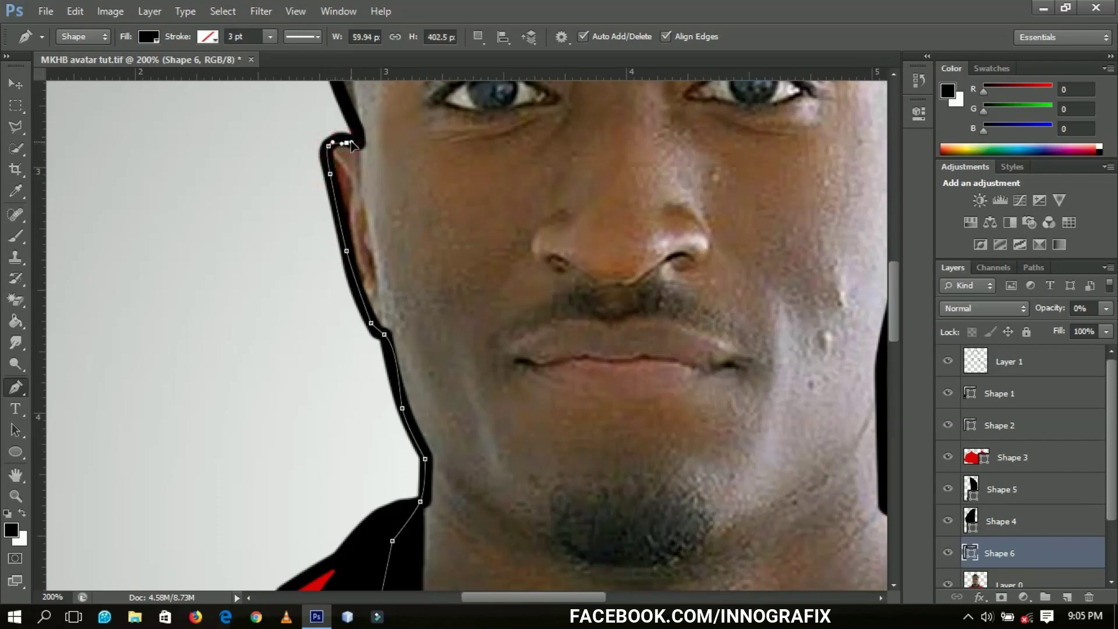
# Continue the Shape 6 path from the image-left ear up along the side of the head outline
pyautogui.moveTo(894, 283); pyautogui.dragTo(894, 242)
pyautogui.moveTo(576, 597); pyautogui.dragTo(561, 597)
pyautogui.click(434, 364)
pyautogui.moveTo(405, 251); pyautogui.dragTo(410, 224)
pyautogui.click(409, 224)
pyautogui.click(442, 125)
pyautogui.moveTo(894, 262); pyautogui.dragTo(894, 223)
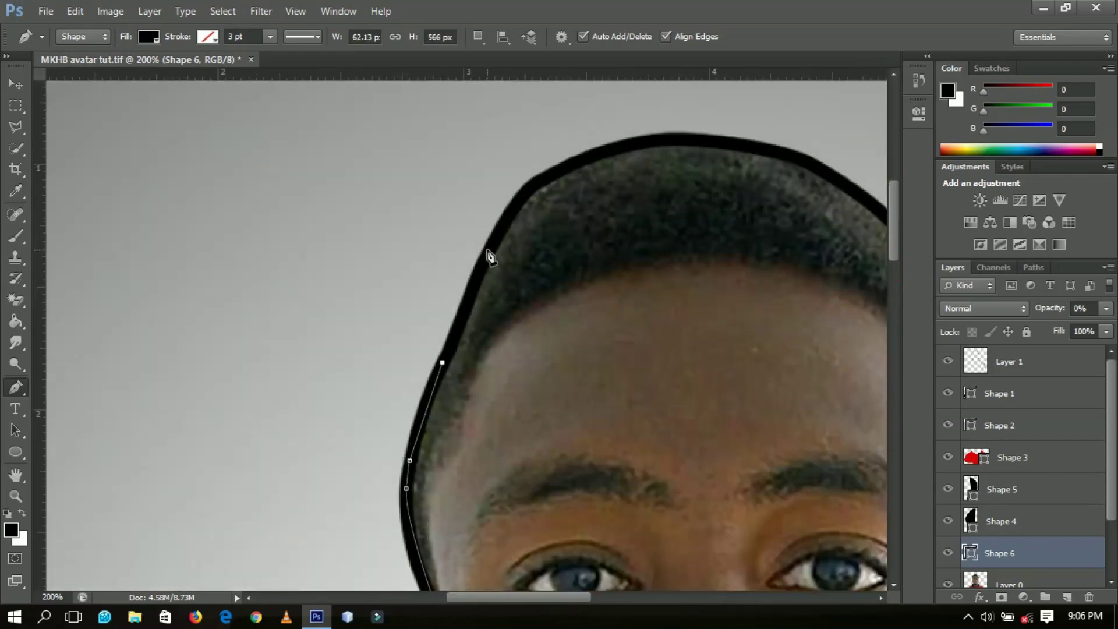
# Carry the Shape 6 path over the top of the head and down the image-right side of the hair outline
pyautogui.click(487, 251)
pyautogui.moveTo(585, 161); pyautogui.dragTo(622, 145)
pyautogui.moveTo(759, 149); pyautogui.dragTo(804, 160)
pyautogui.moveTo(539, 597); pyautogui.dragTo(614, 597)
pyautogui.moveTo(458, 212); pyautogui.dragTo(473, 231)
pyautogui.moveTo(543, 353); pyautogui.dragTo(567, 406)
pyautogui.moveTo(593, 518); pyautogui.dragTo(589, 539)
# Trace the Shape 6 path around the image-right ear to where its lobe meets the jaw
pyautogui.moveTo(894, 229); pyautogui.dragTo(894, 254)
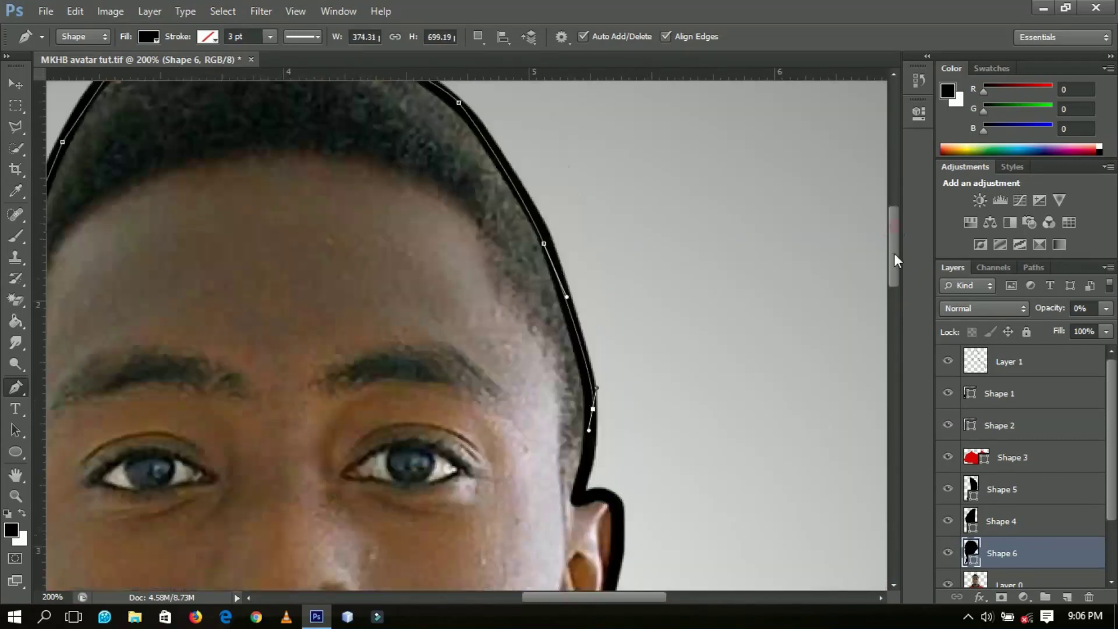
pyautogui.click(577, 380)
pyautogui.moveTo(615, 460); pyautogui.dragTo(610, 493)
pyautogui.click(587, 551)
pyautogui.click(570, 562)
pyautogui.click(552, 564)
# Bring the Shape 6 path down the image-right neck outline to the hood, undoing the misplaced point over the lining
pyautogui.moveTo(894, 254); pyautogui.dragTo(894, 320)
pyautogui.click(541, 209)
pyautogui.moveTo(541, 328); pyautogui.dragTo(541, 352)
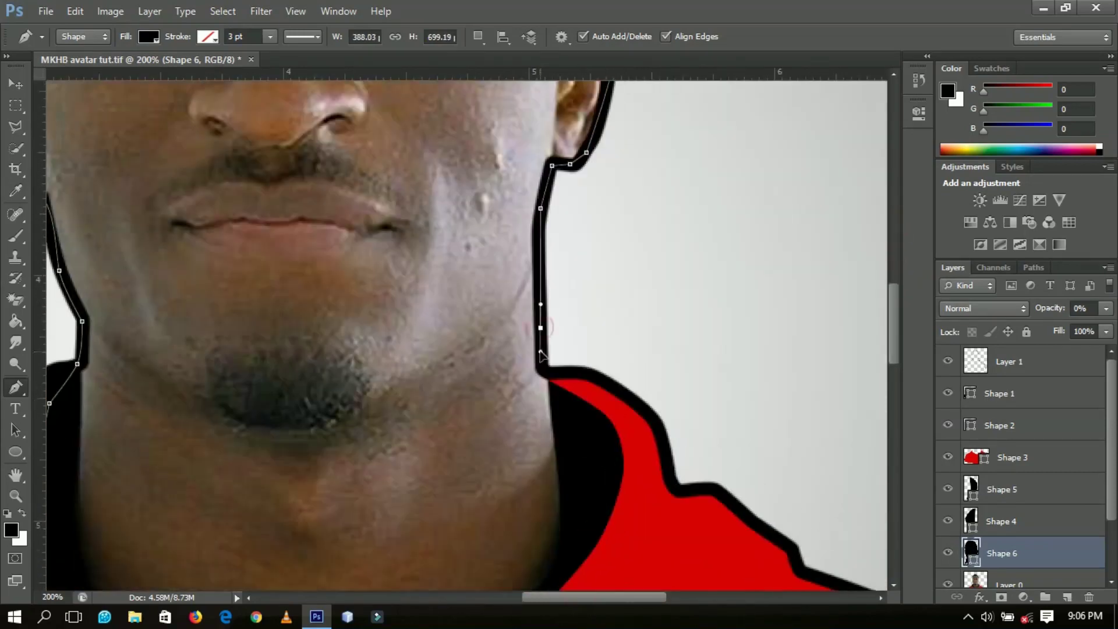
pyautogui.click(543, 371)
pyautogui.moveTo(599, 398); pyautogui.dragTo(595, 446)
pyautogui.hotkey('ctrl', 'z')
# Extend the Shape 6 path across the red chest area below the collar and finish the head-and-neck shape
pyautogui.moveTo(894, 326); pyautogui.dragTo(894, 377)
pyautogui.moveTo(583, 436); pyautogui.dragTo(541, 510)
pyautogui.hotkey('ctrl', '0')
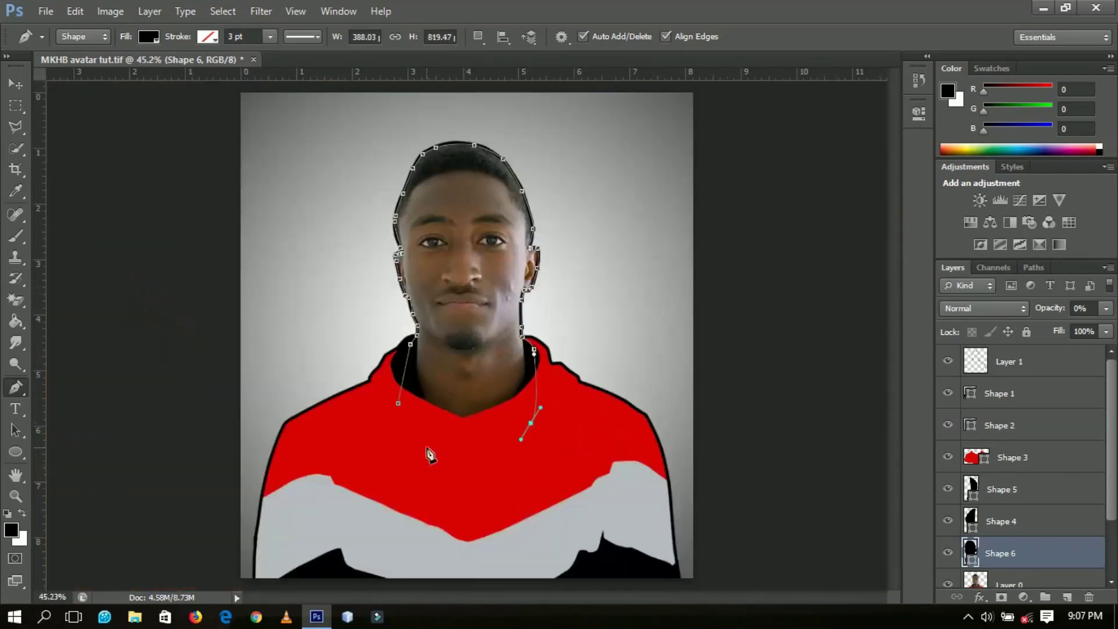
pyautogui.click(429, 455)
pyautogui.press('Return')
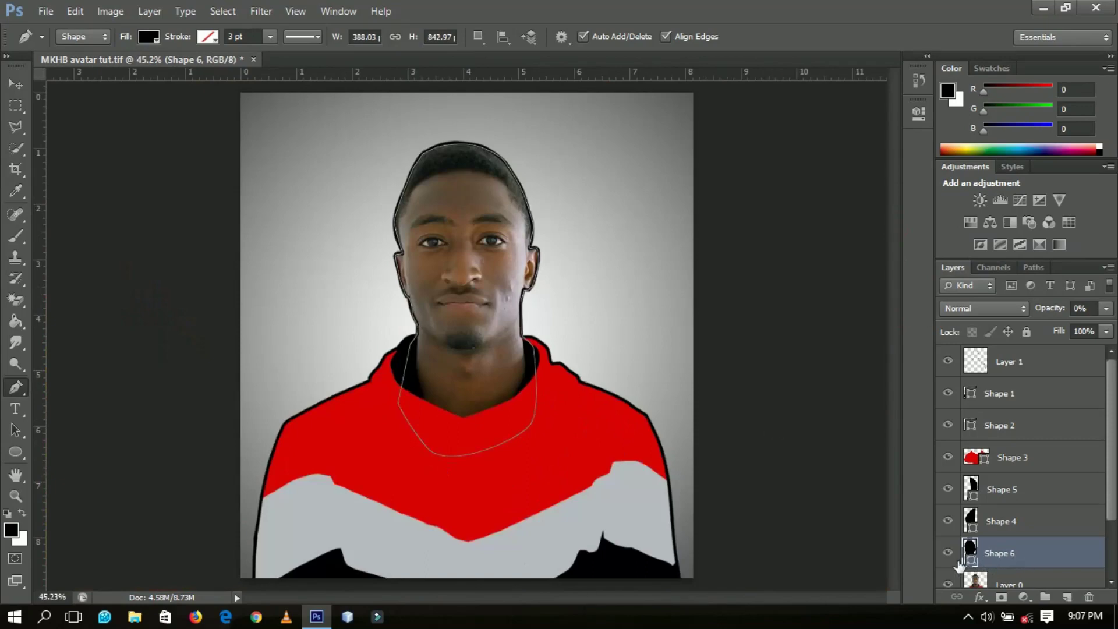
# Sample skin tones from the face for the Shape 6 fill, and set the fill colour to cb926e
pyautogui.doubleClick(969, 548)
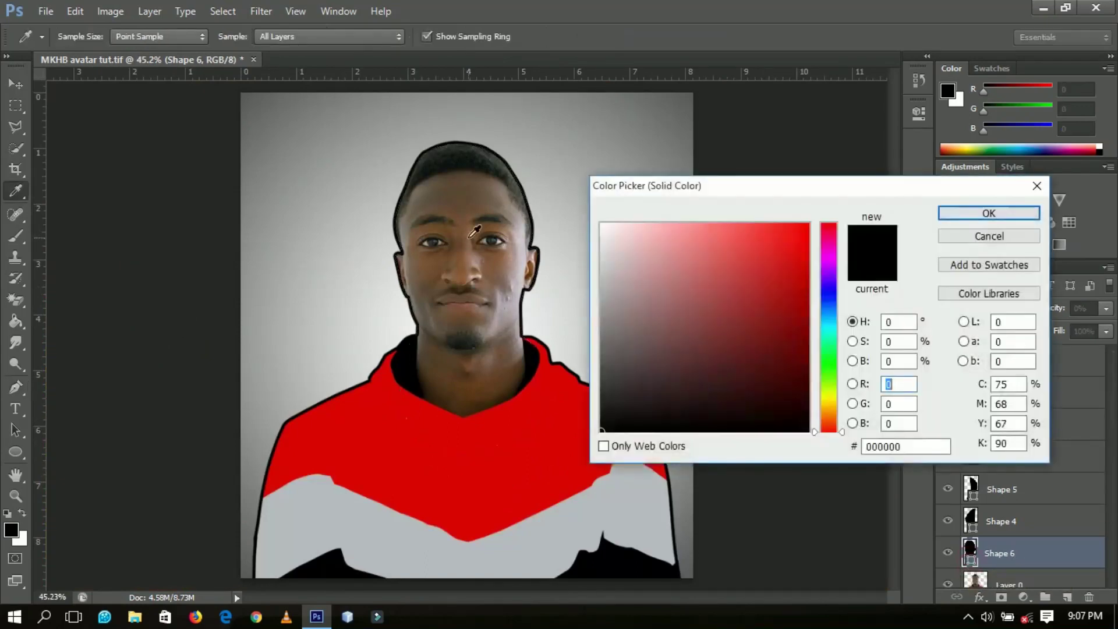
pyautogui.click(504, 254)
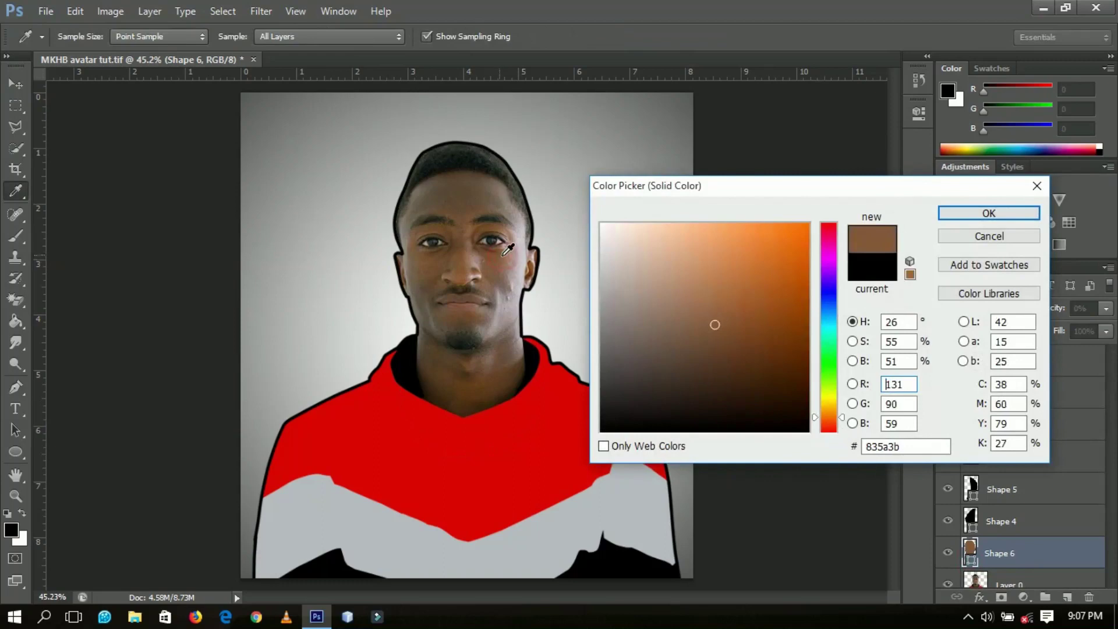
pyautogui.click(484, 228)
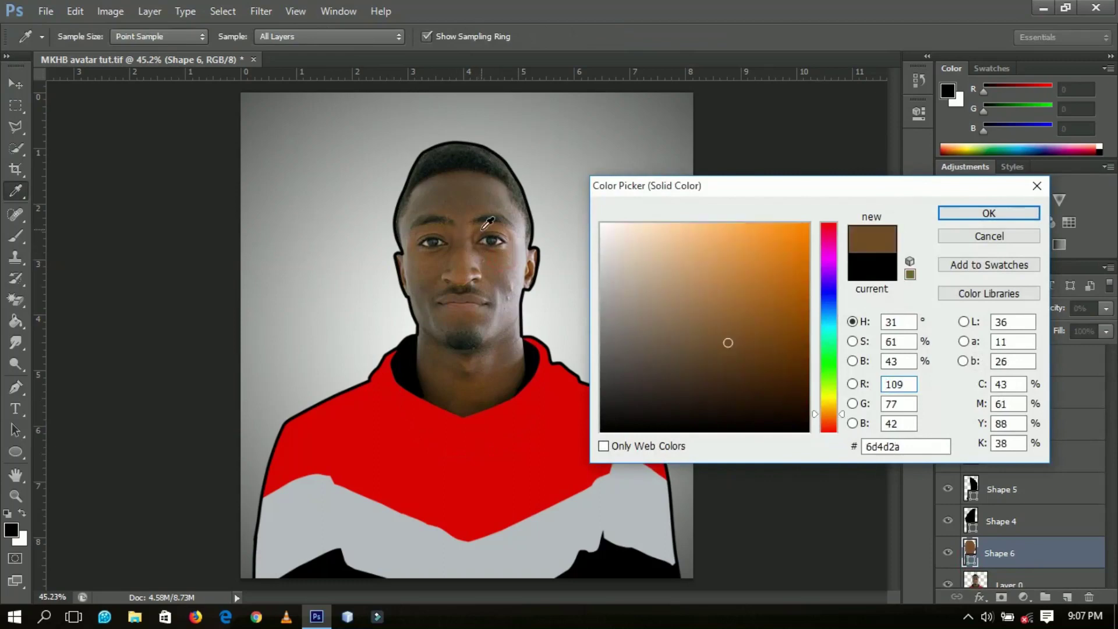
pyautogui.click(489, 222)
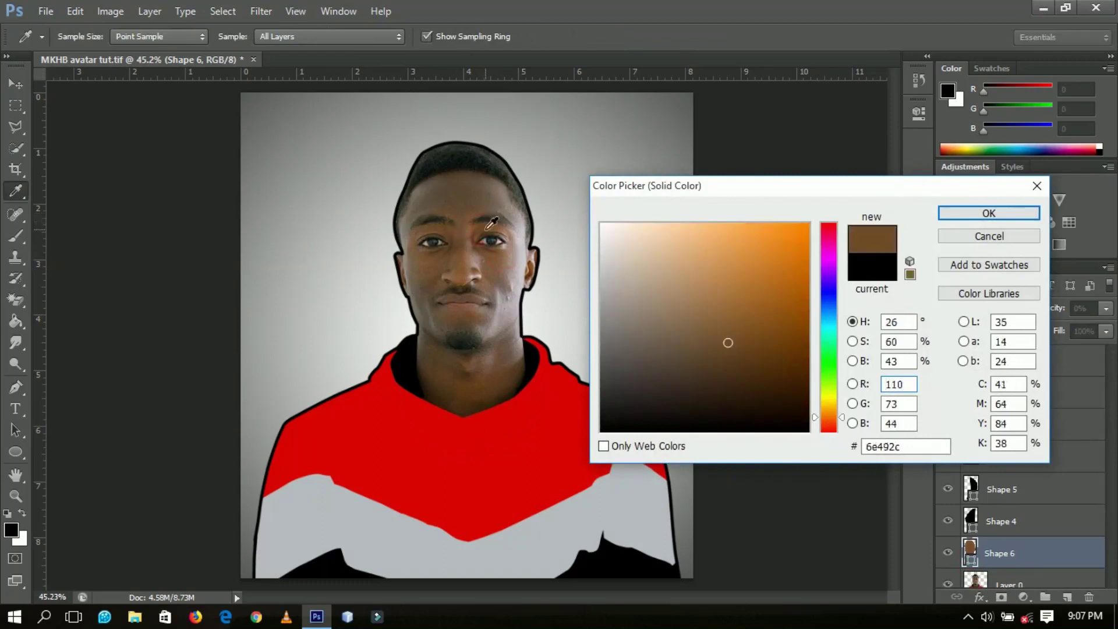
pyautogui.doubleClick(906, 447)
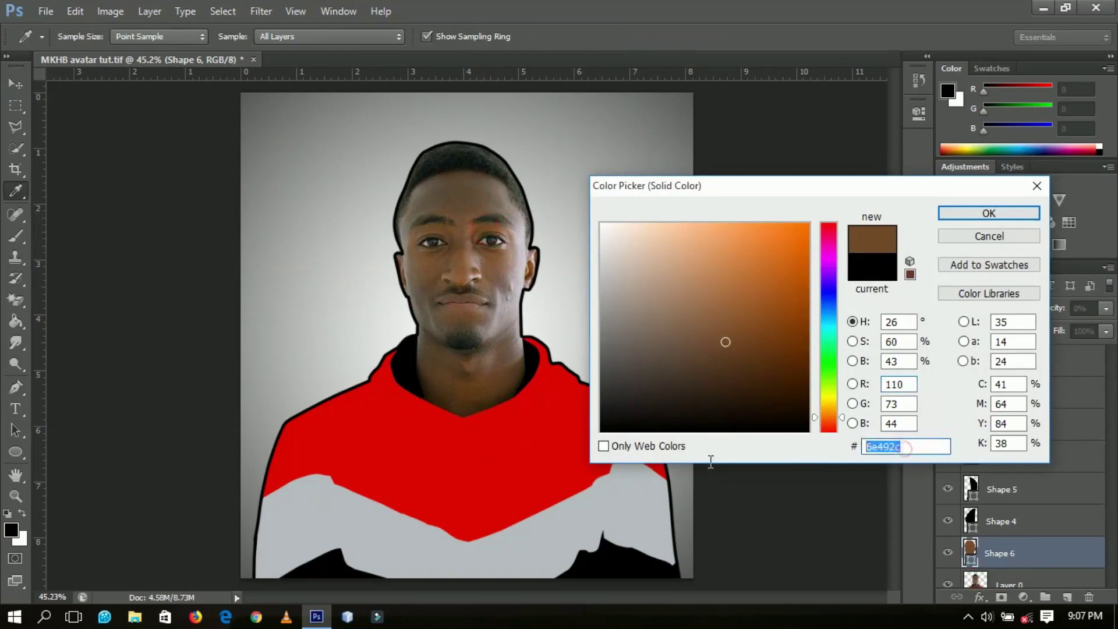
pyautogui.write('cb926e')
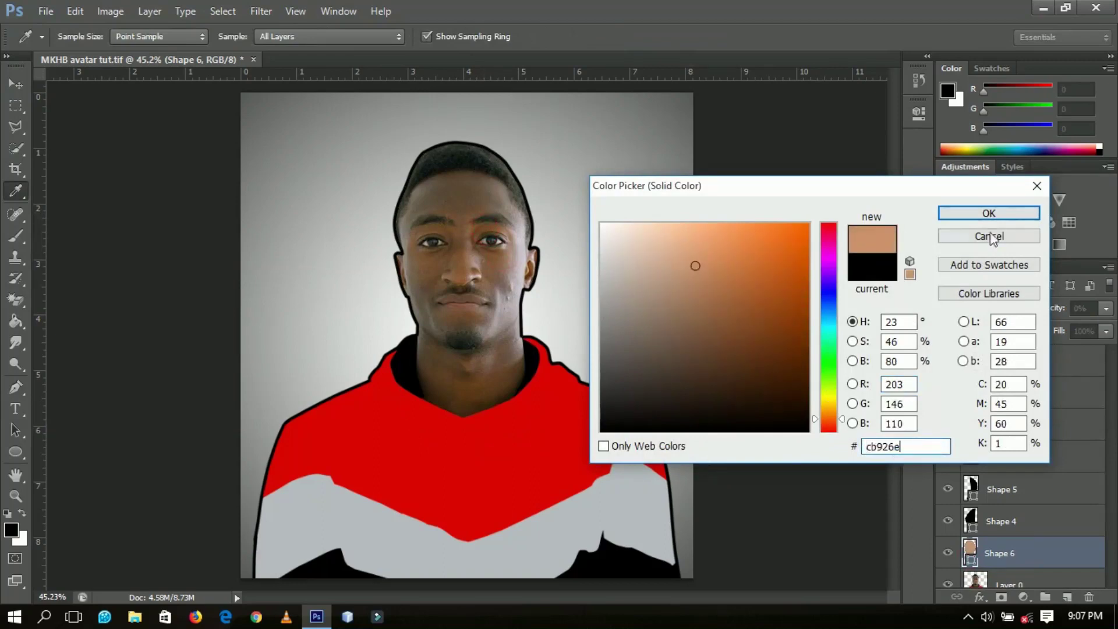
pyautogui.click(987, 215)
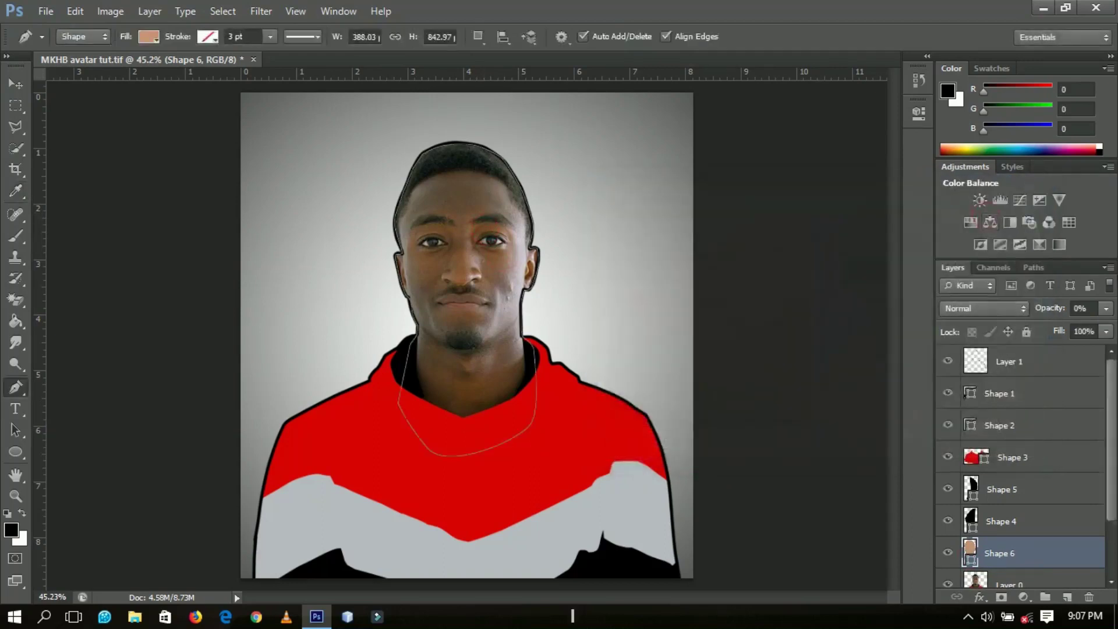
# Restore the Shape 6 layer's opacity to 100%, and hide the layer to expose the face in the photo
pyautogui.moveTo(1051, 311); pyautogui.dragTo(1078, 312)
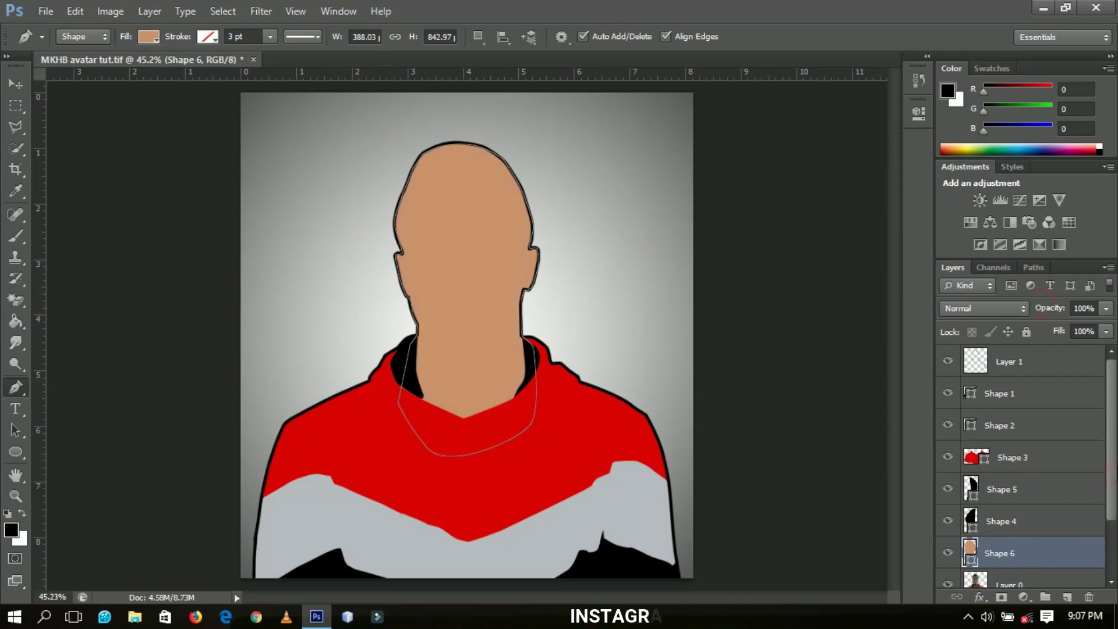
pyautogui.click(16, 84)
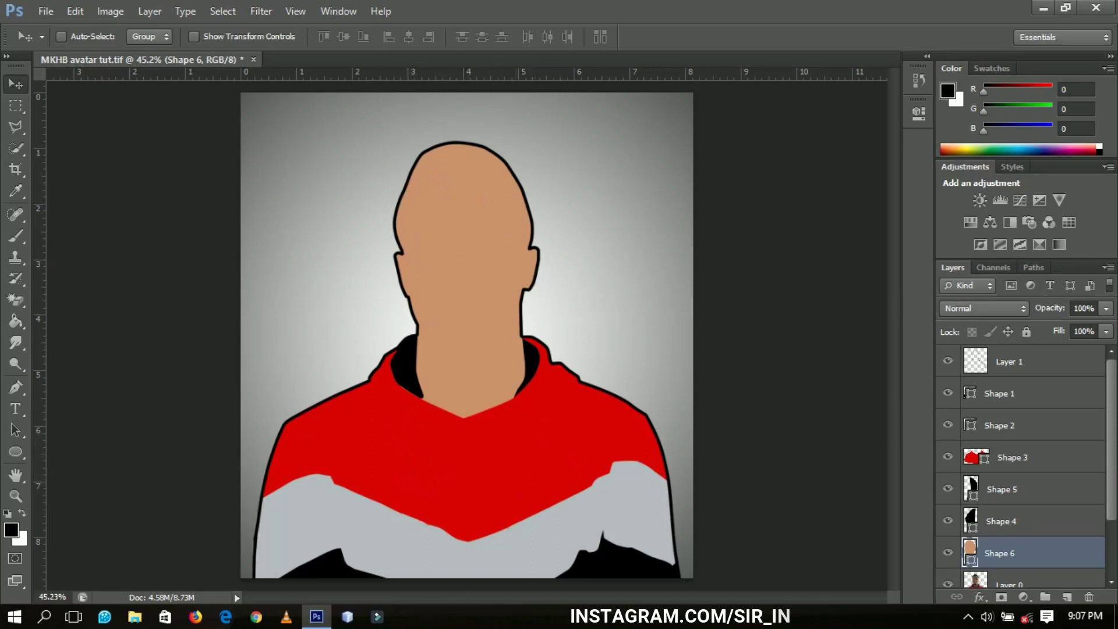
pyautogui.click(948, 552)
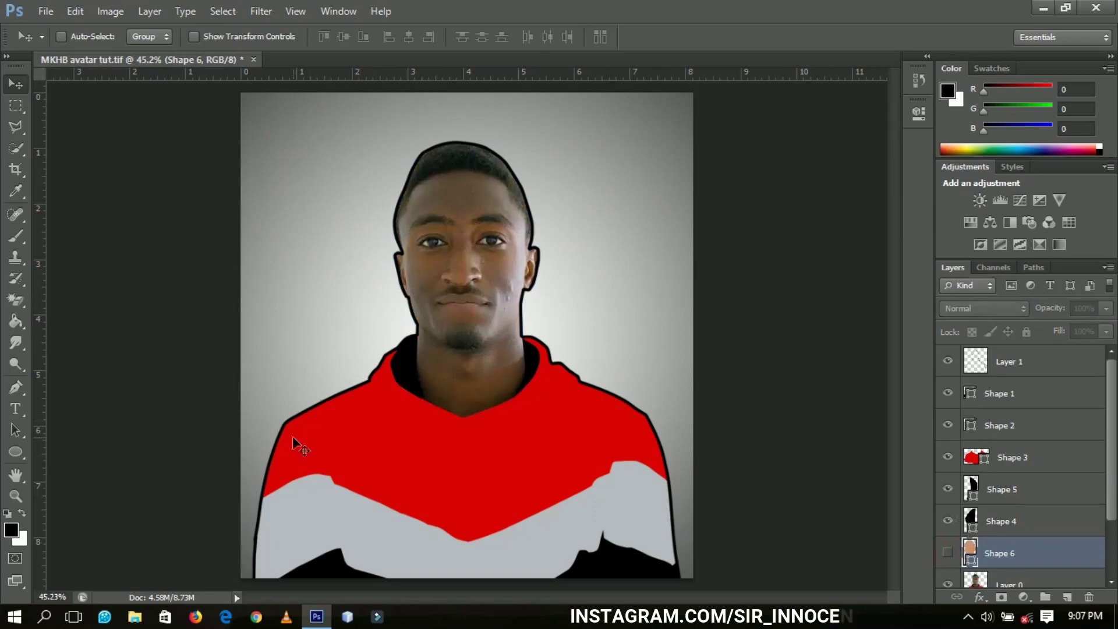
# Select the Shape 1 layer and hide the Layer 1 outline to expose the edge of the hair
pyautogui.click(1009, 396)
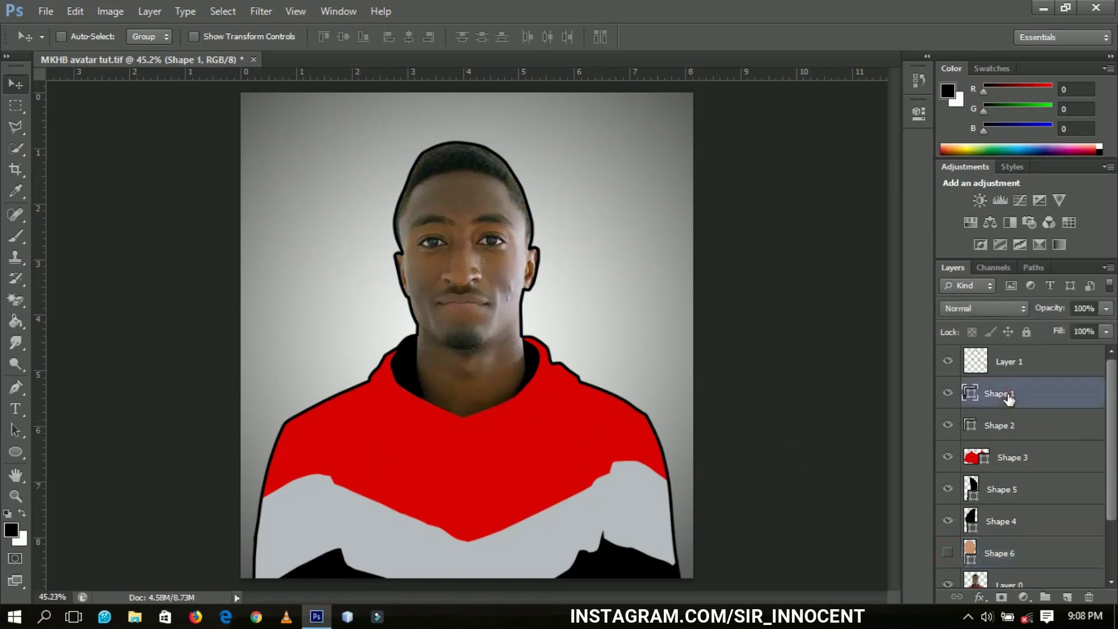
pyautogui.click(15, 496)
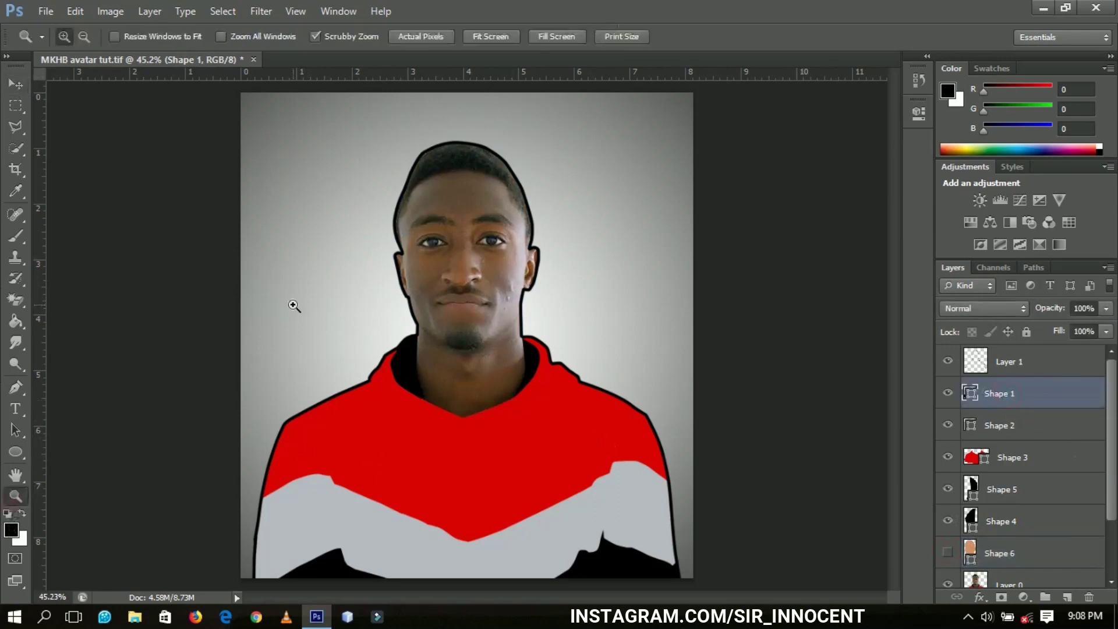
pyautogui.click(446, 148)
pyautogui.click(446, 147)
pyautogui.click(447, 146)
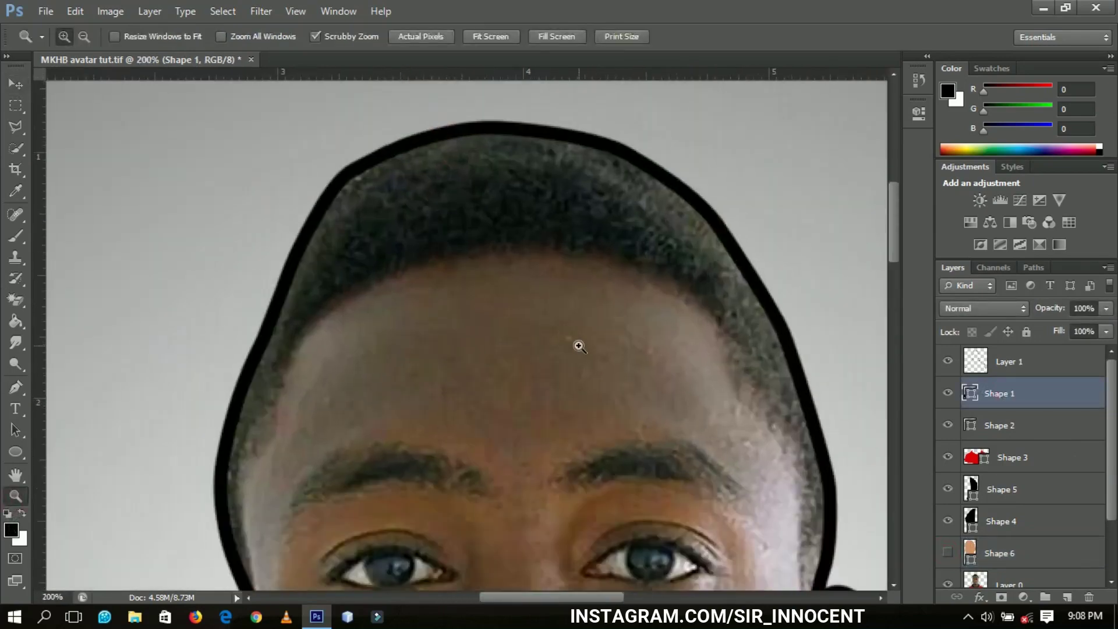
pyautogui.moveTo(536, 596); pyautogui.dragTo(492, 593)
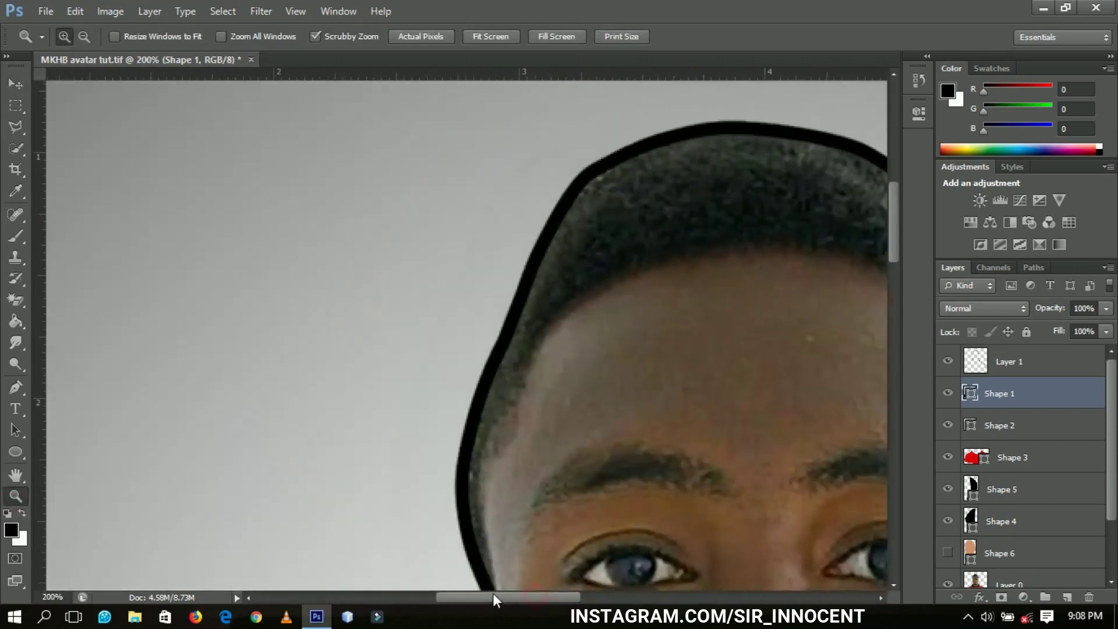
pyautogui.click(945, 361)
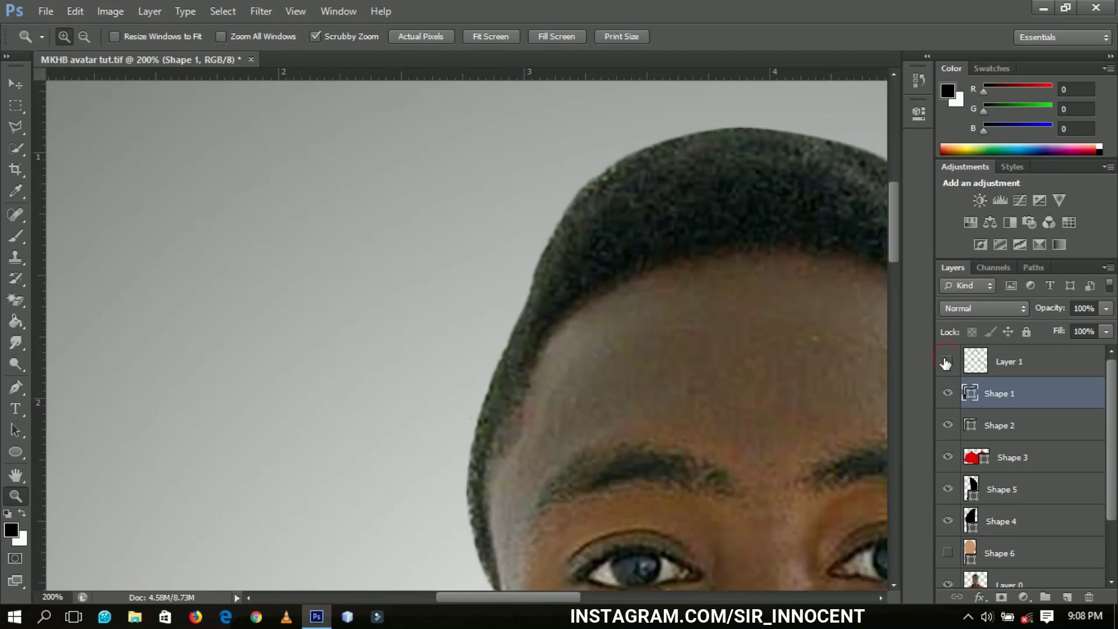
pyautogui.moveTo(896, 247); pyautogui.dragTo(899, 275)
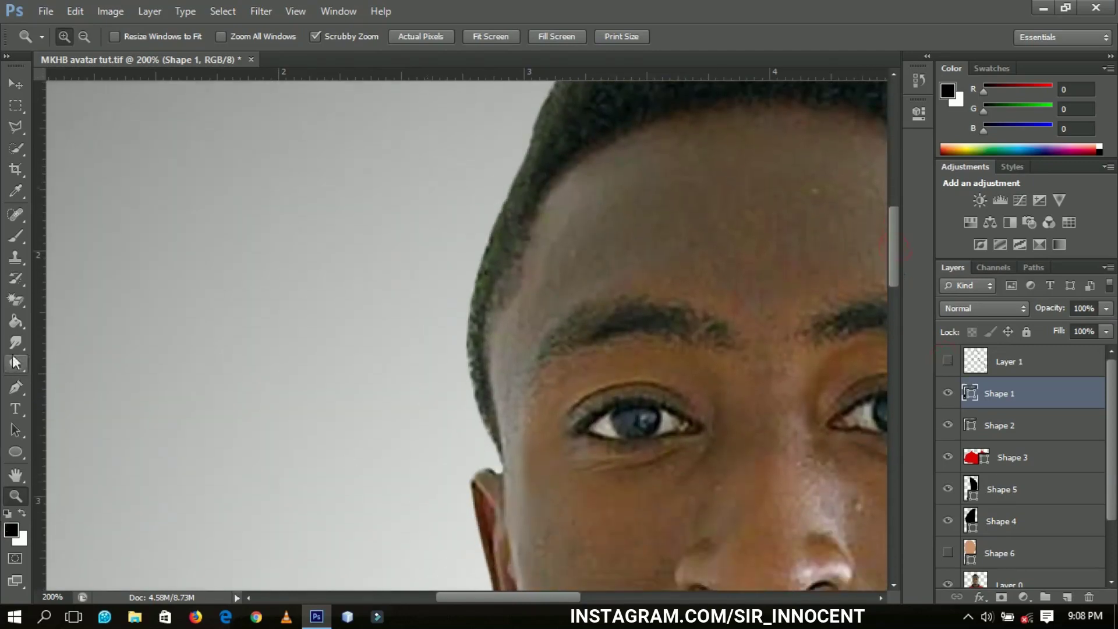
# Start a black pen shape for the hair at the image-left ear and trace the inner hairline up the temple
pyautogui.click(15, 385)
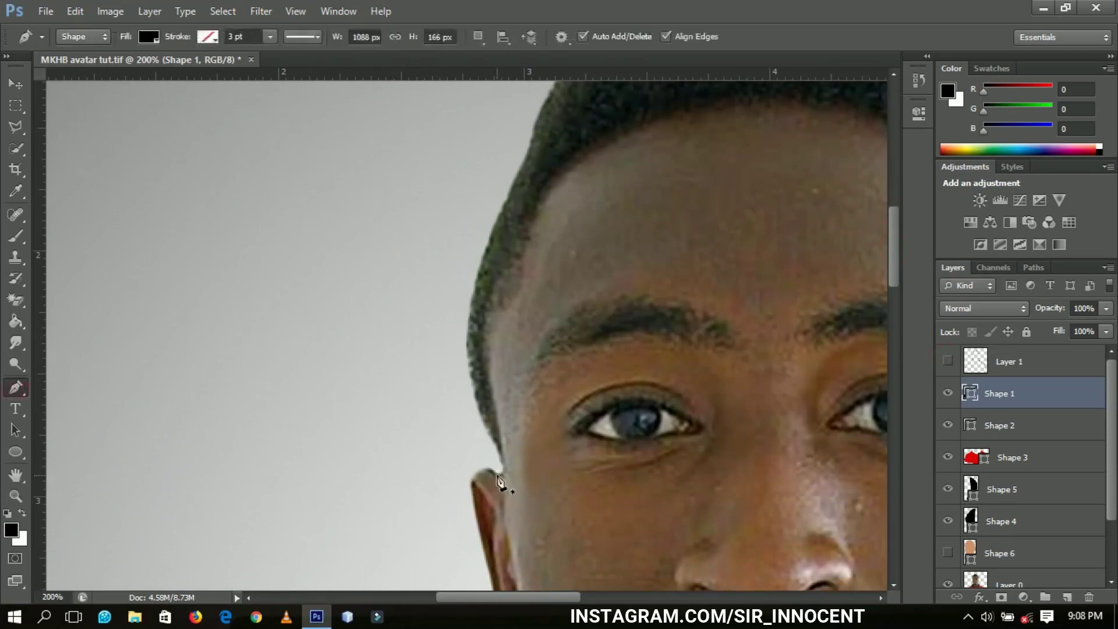
pyautogui.click(503, 466)
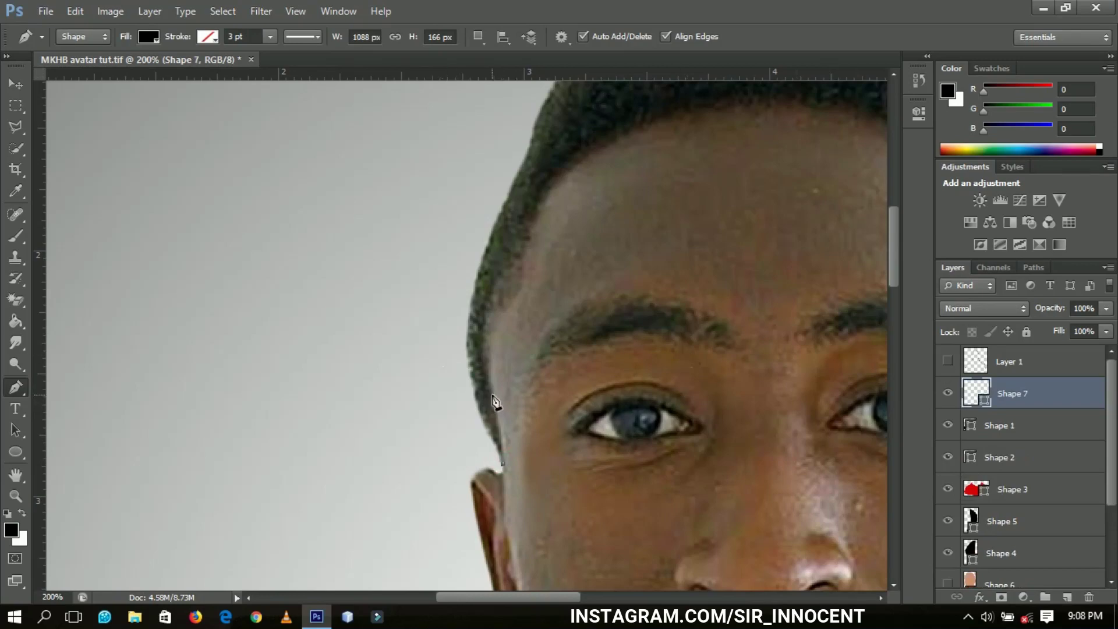
pyautogui.moveTo(494, 399); pyautogui.dragTo(488, 375)
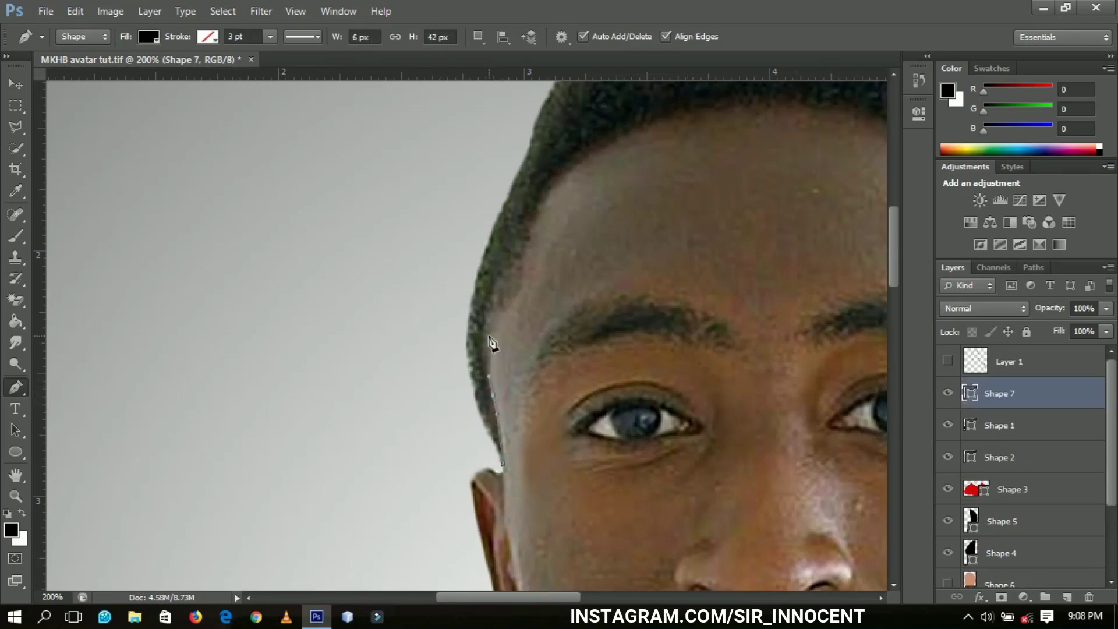
pyautogui.moveTo(489, 328); pyautogui.dragTo(491, 310)
pyautogui.click(516, 266)
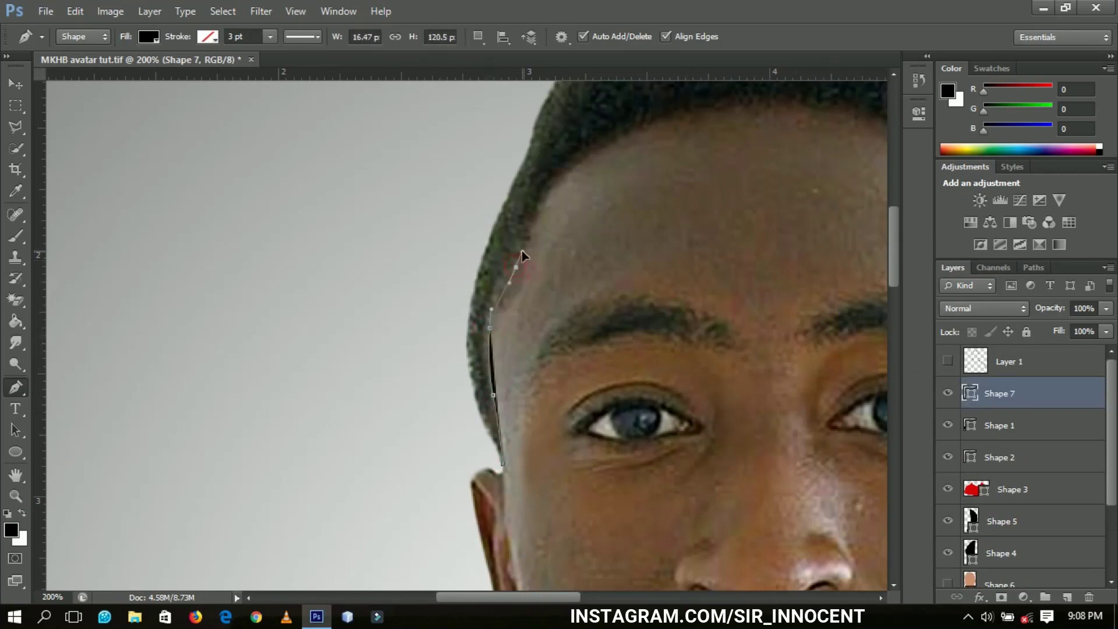
pyautogui.moveTo(522, 251); pyautogui.dragTo(522, 251)
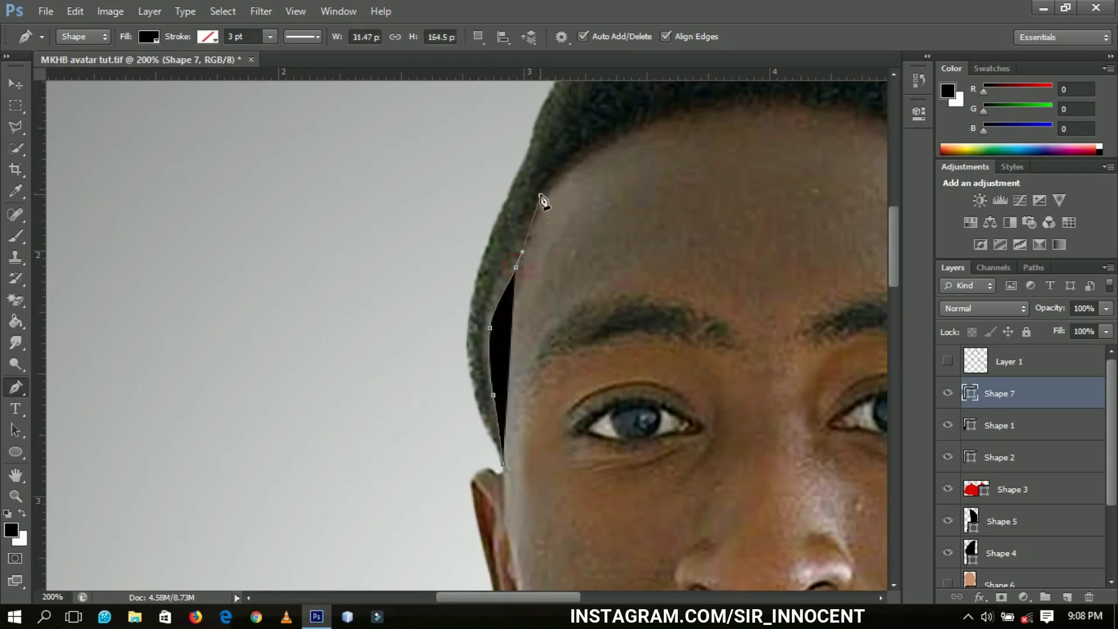
pyautogui.moveTo(541, 195); pyautogui.dragTo(546, 184)
# Continue the hair path across the top of the forehead and down the hairline at the image-right temple
pyautogui.moveTo(895, 273); pyautogui.dragTo(895, 251)
pyautogui.moveTo(649, 254); pyautogui.dragTo(707, 243)
pyautogui.moveTo(534, 600); pyautogui.dragTo(587, 601)
pyautogui.moveTo(548, 242); pyautogui.dragTo(584, 246)
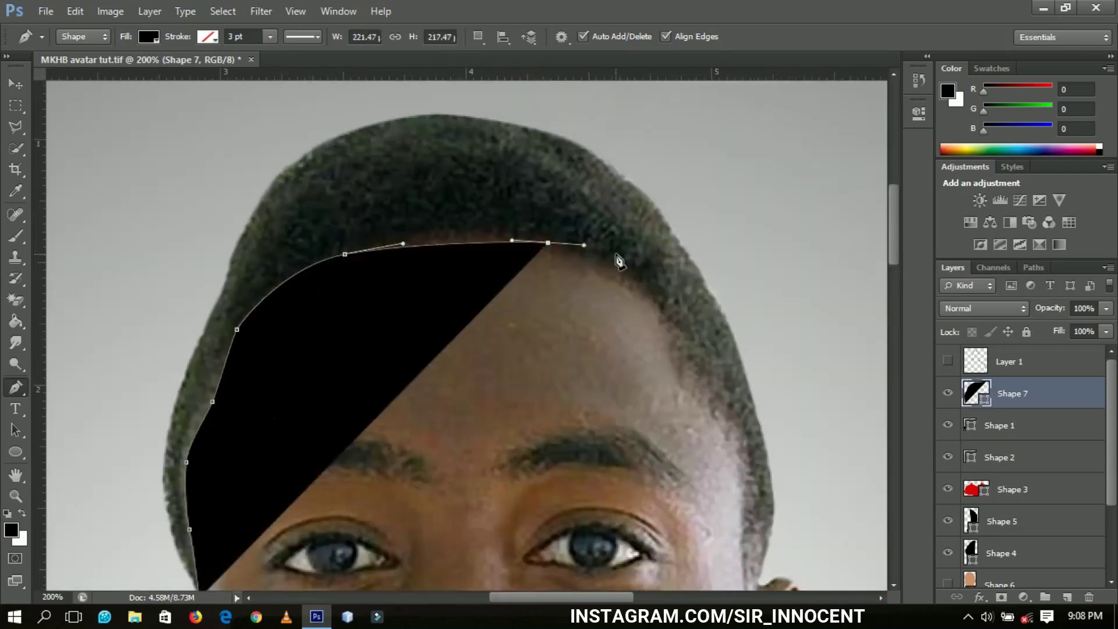
pyautogui.click(641, 264)
pyautogui.click(681, 385)
pyautogui.moveTo(733, 442); pyautogui.dragTo(742, 480)
# Set the hair shape's opacity to 0%, show Layer 1 again, and trace past the image-right ear and up the head outline
pyautogui.moveTo(896, 245); pyautogui.dragTo(896, 279)
pyautogui.moveTo(1052, 308); pyautogui.dragTo(966, 308)
pyautogui.click(745, 371)
pyautogui.click(748, 424)
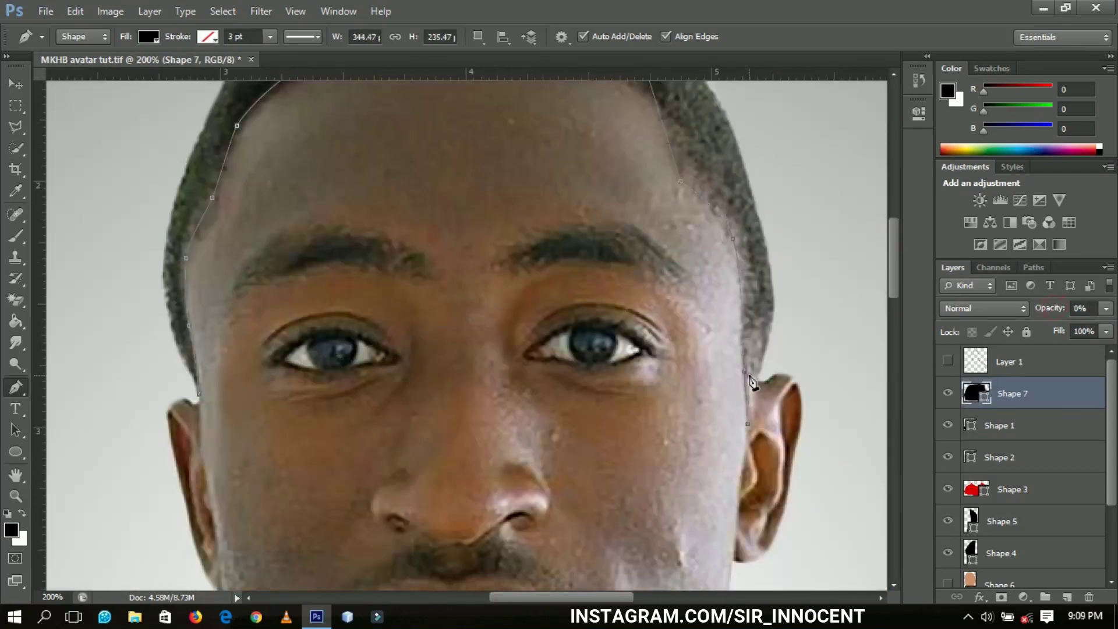
pyautogui.click(751, 382)
pyautogui.moveTo(901, 287); pyautogui.dragTo(901, 249)
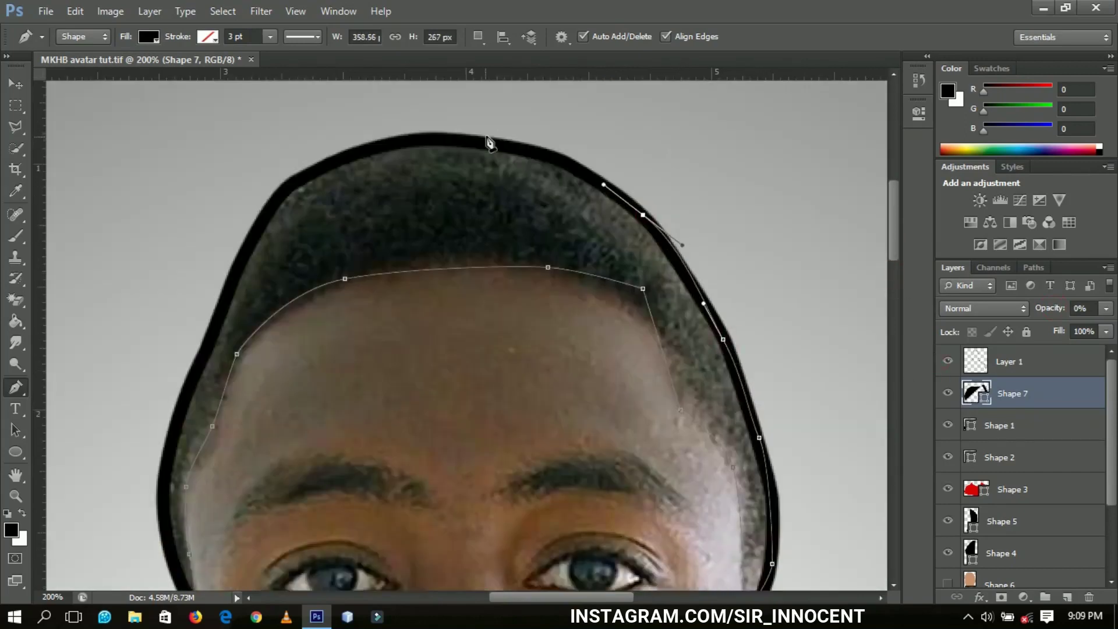
# Trace the hair path over the crown and down the image-left head outline, closing it at the ear
pyautogui.moveTo(469, 141); pyautogui.dragTo(395, 141)
pyautogui.moveTo(299, 178); pyautogui.dragTo(275, 200)
pyautogui.click(220, 312)
pyautogui.click(180, 408)
pyautogui.moveTo(163, 497); pyautogui.dragTo(165, 518)
pyautogui.moveTo(892, 212); pyautogui.dragTo(897, 275)
pyautogui.moveTo(199, 276); pyautogui.dragTo(204, 293)
pyautogui.moveTo(892, 267); pyautogui.dragTo(893, 231)
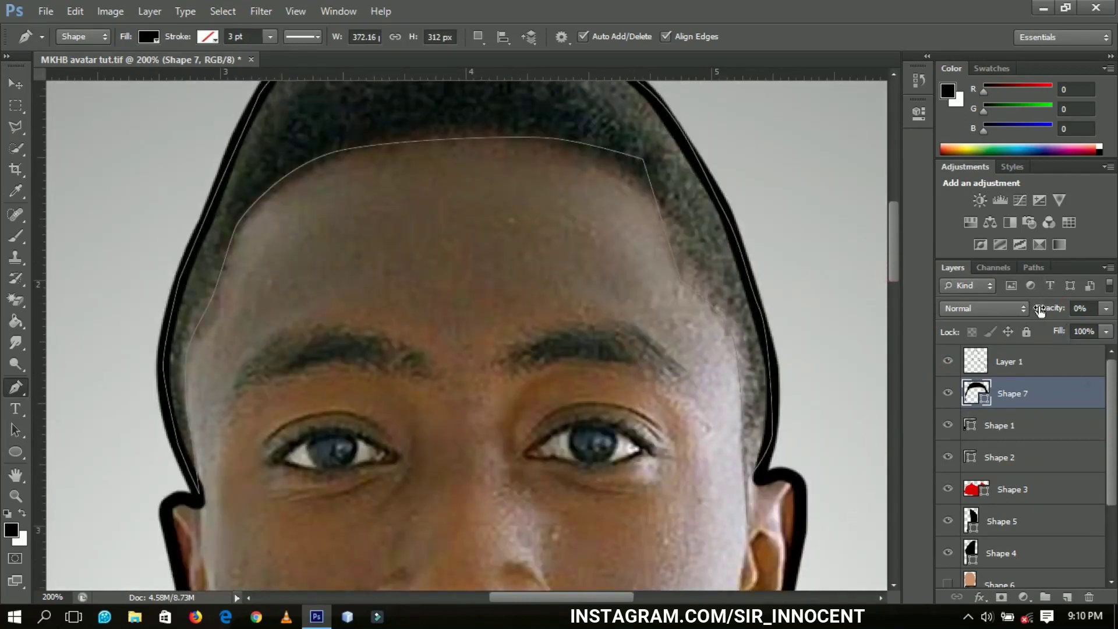
# Restore the hair shape's opacity to 100% and show the Shape 6 skin layer again
pyautogui.moveTo(1039, 312)
pyautogui.mouseDown()
pyautogui.moveTo(1070, 318)
pyautogui.moveTo(1048, 304)
pyautogui.mouseUp()
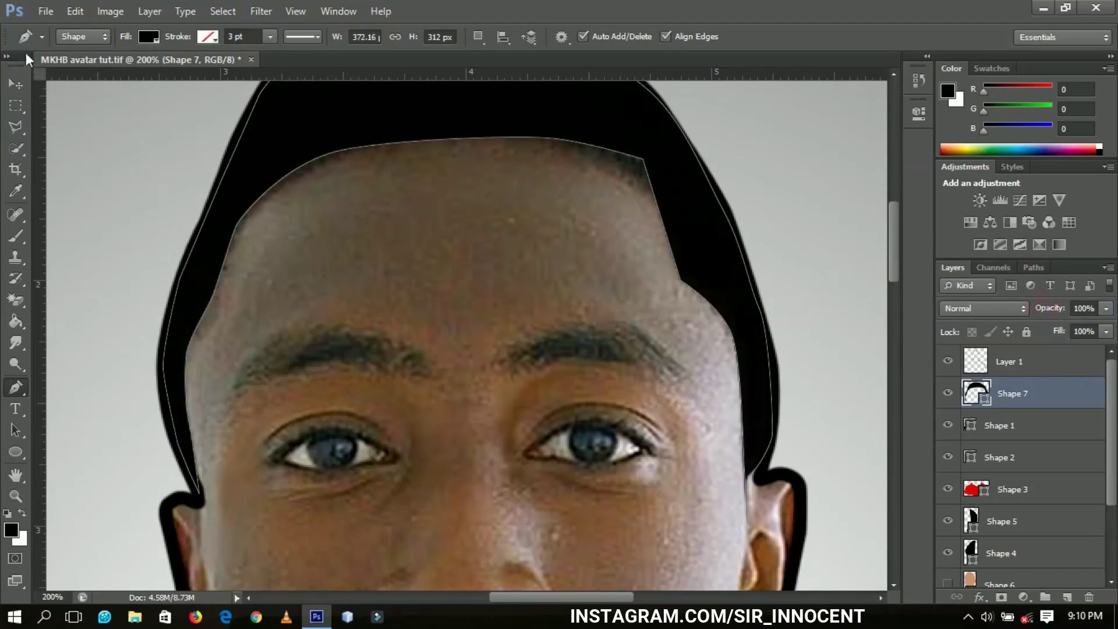
pyautogui.click(16, 85)
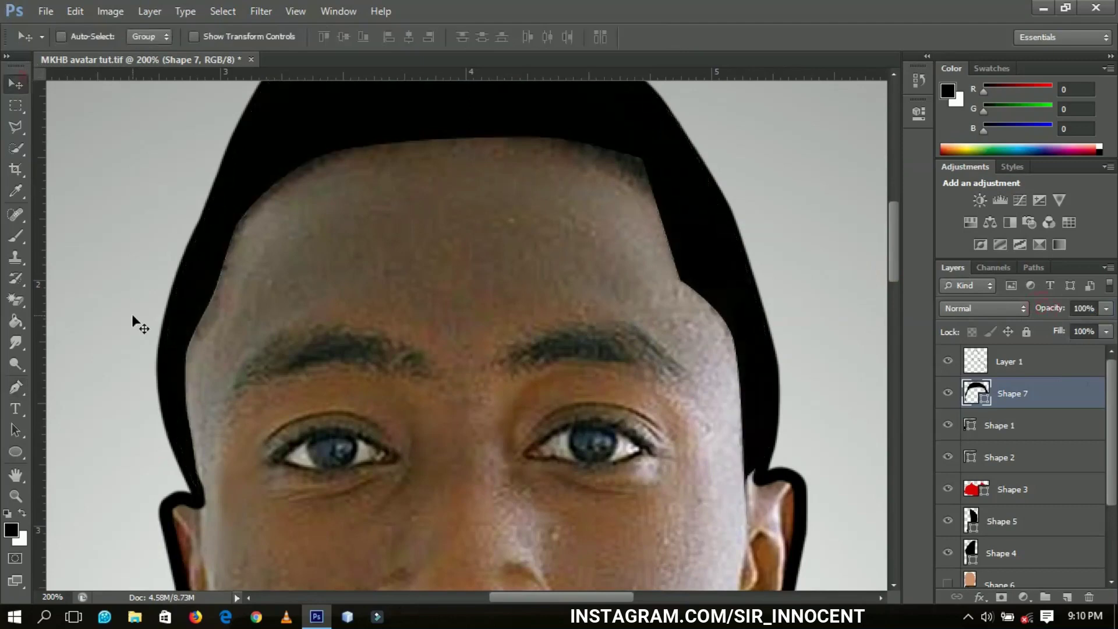
pyautogui.click(16, 496)
pyautogui.rightClick(506, 315)
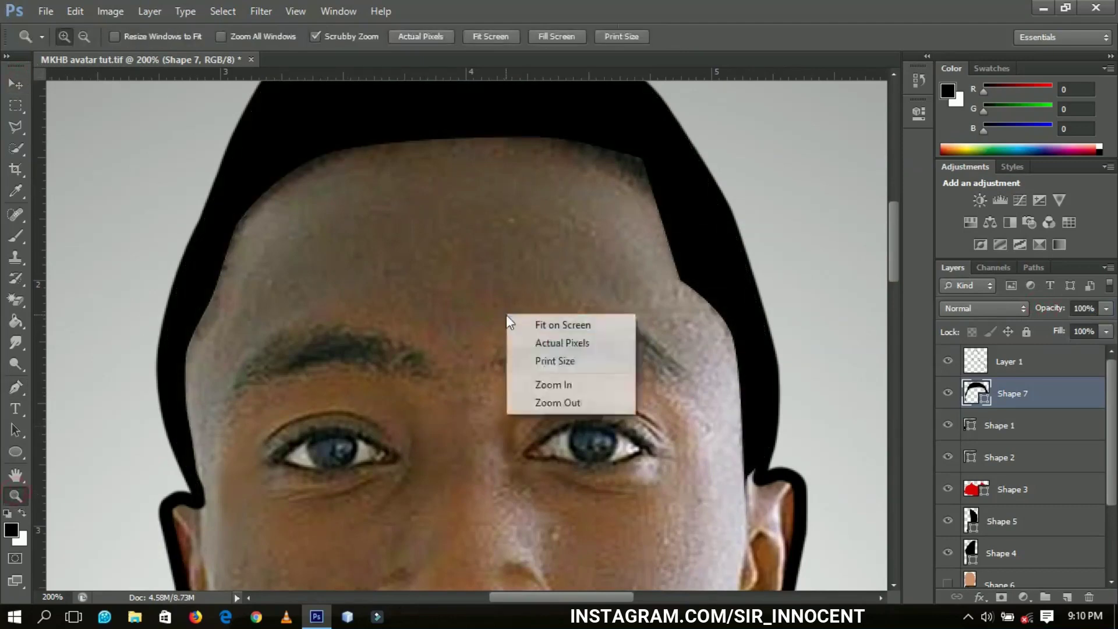
pyautogui.click(537, 326)
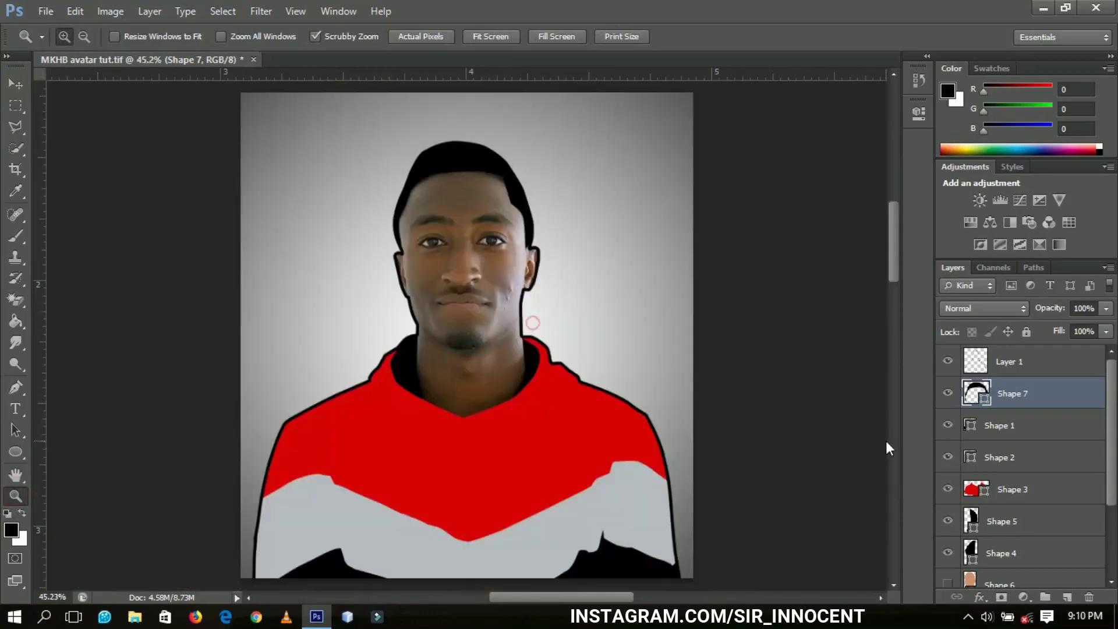
pyautogui.click(948, 584)
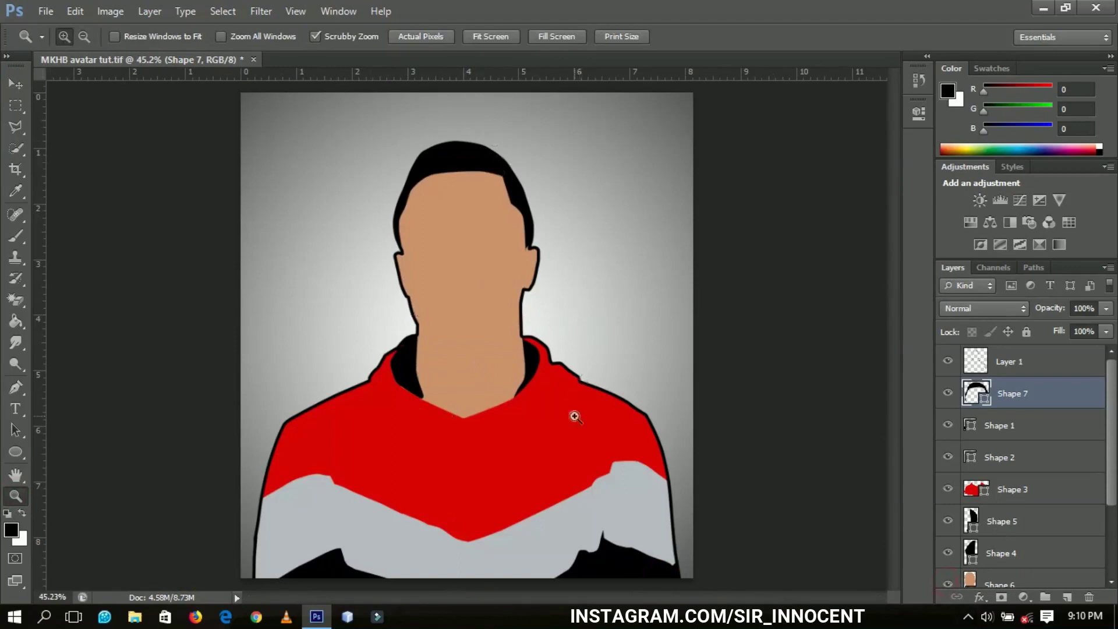
# Select the Shape 4 hood lining and shift it slightly to close the thin gap along the red collar
pyautogui.click(387, 386)
pyautogui.click(387, 385)
pyautogui.click(387, 385)
pyautogui.click(387, 385)
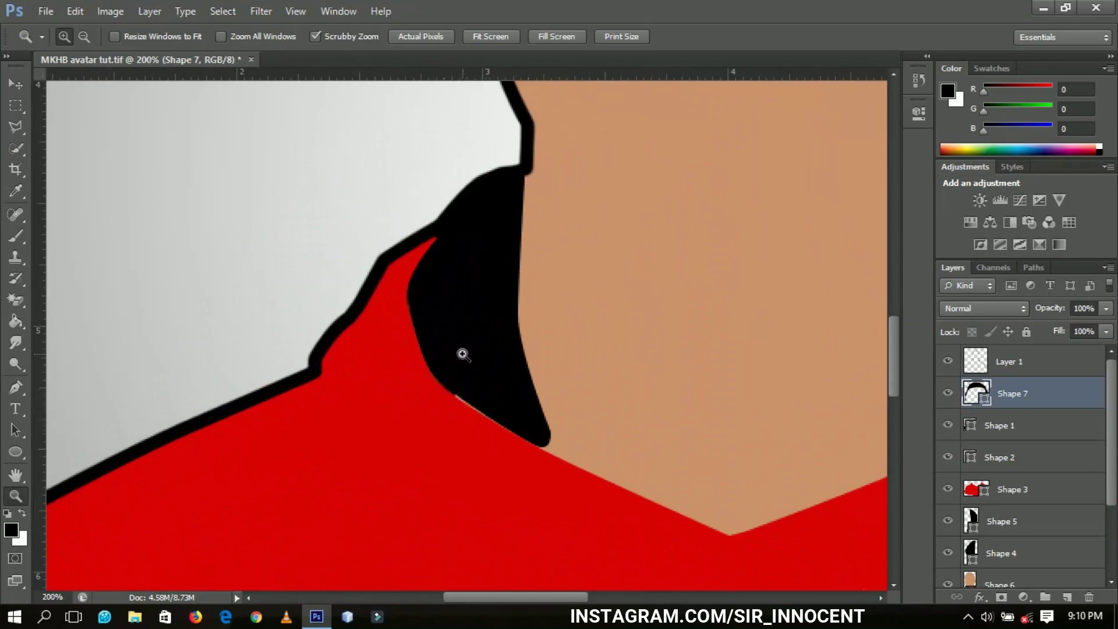
pyautogui.press('v')
pyautogui.rightClick(490, 347)
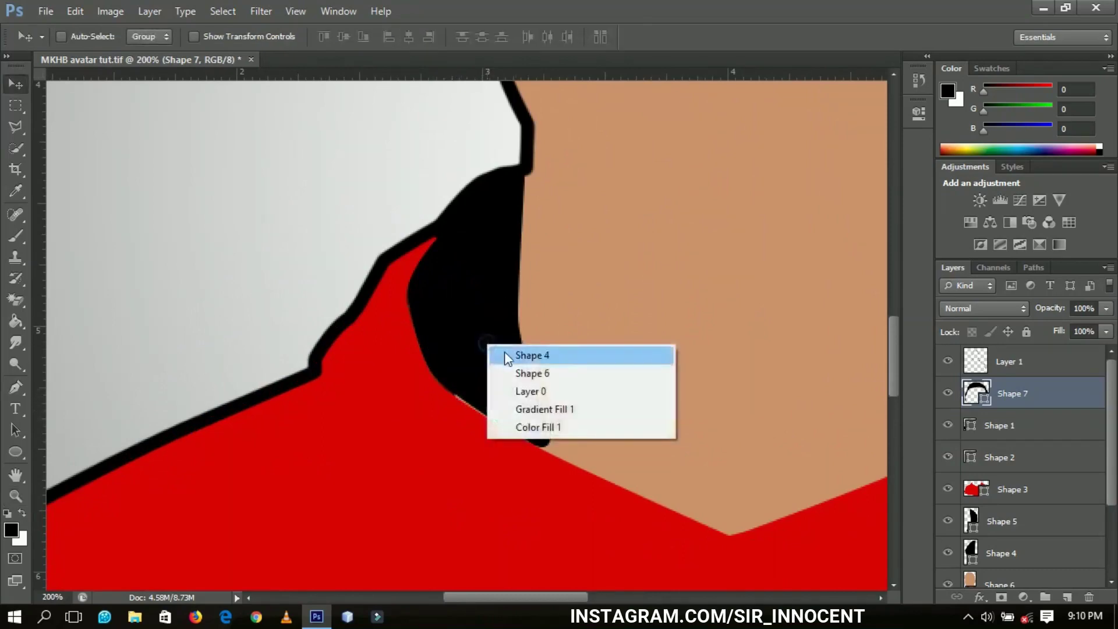
pyautogui.click(508, 353)
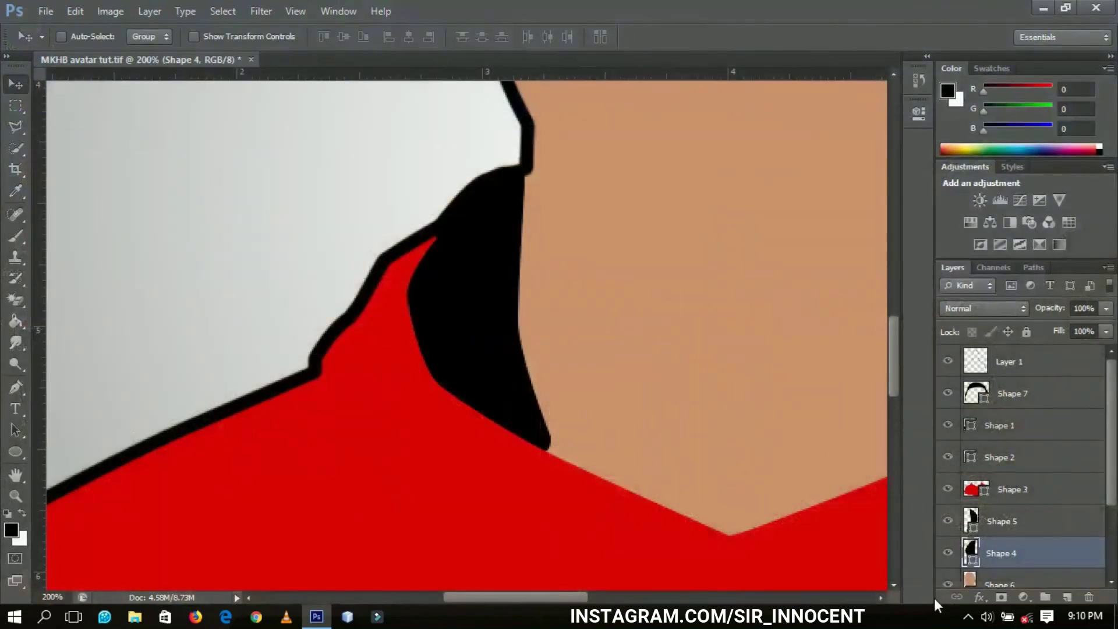
pyautogui.press('z')
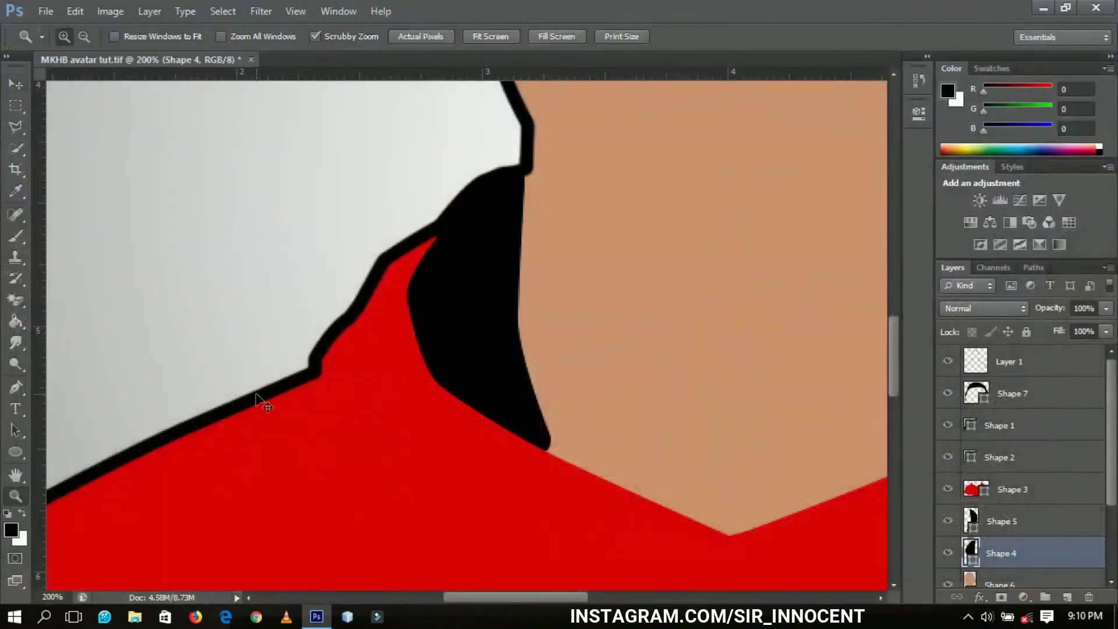
pyautogui.rightClick(576, 308)
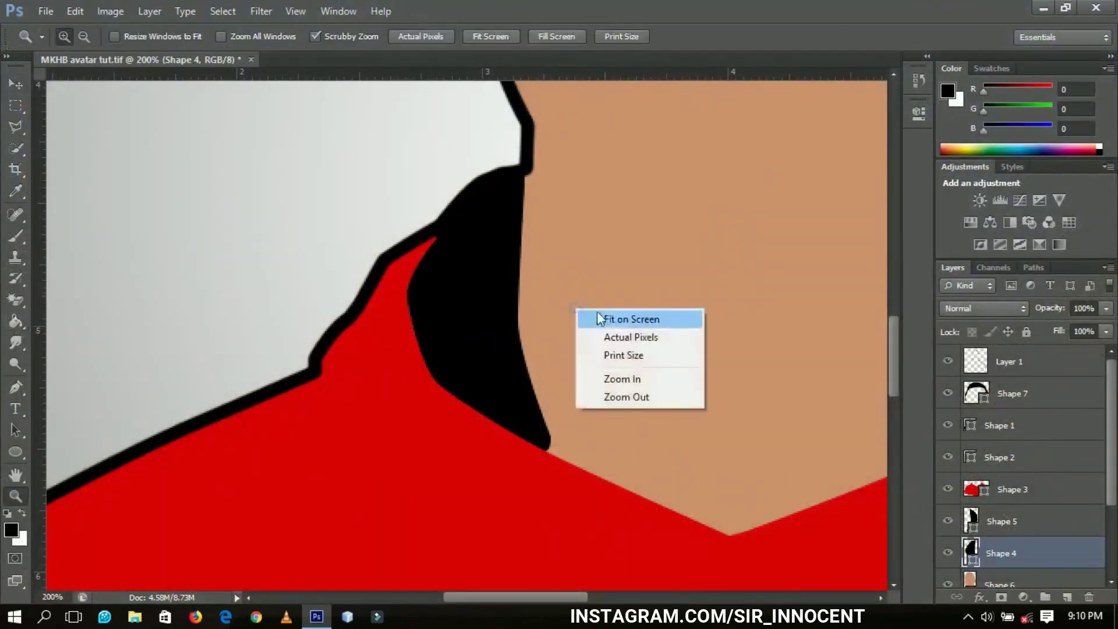
pyautogui.click(607, 322)
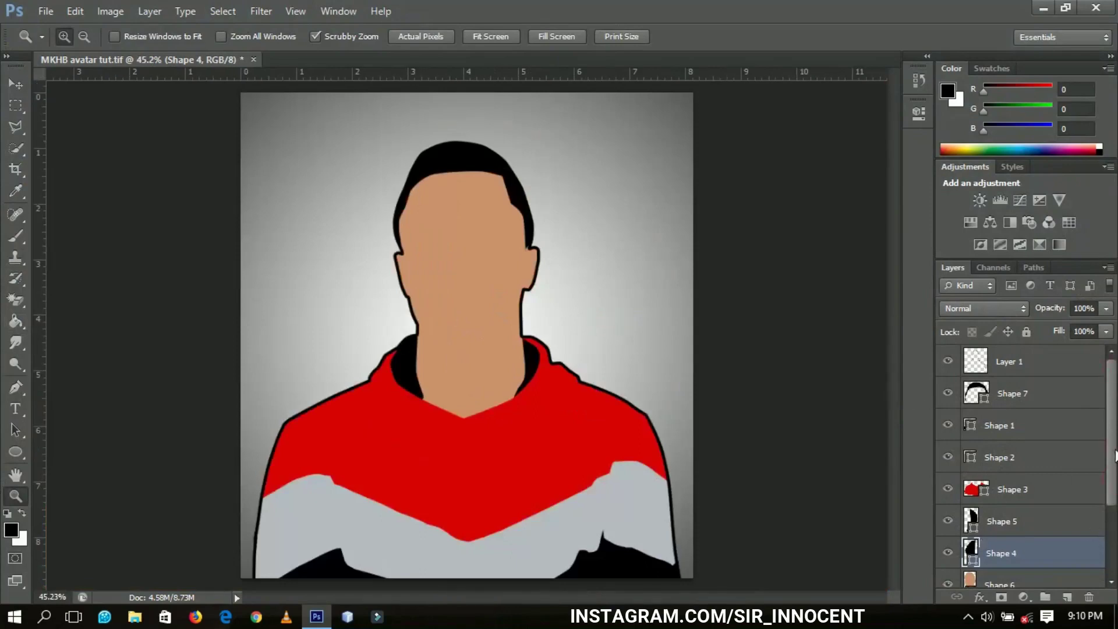
# Bring the Layer 0 photo to the top of the layer stack
pyautogui.scroll(-4, 1116, 457)
pyautogui.click(1048, 510)
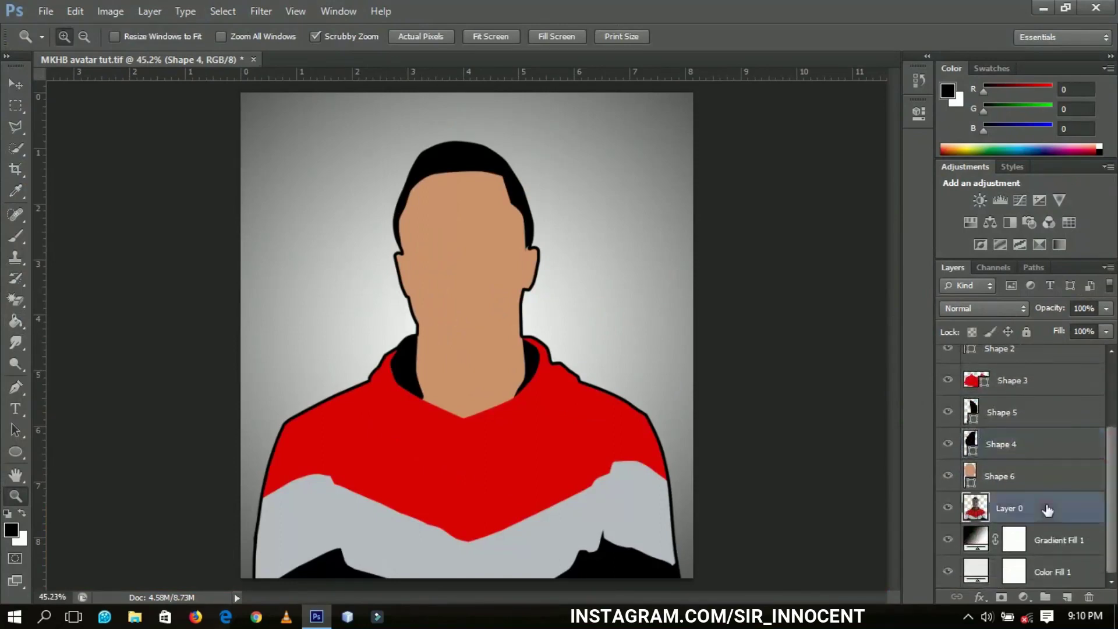
pyautogui.hotkey('ctrl', 'shift', ']')
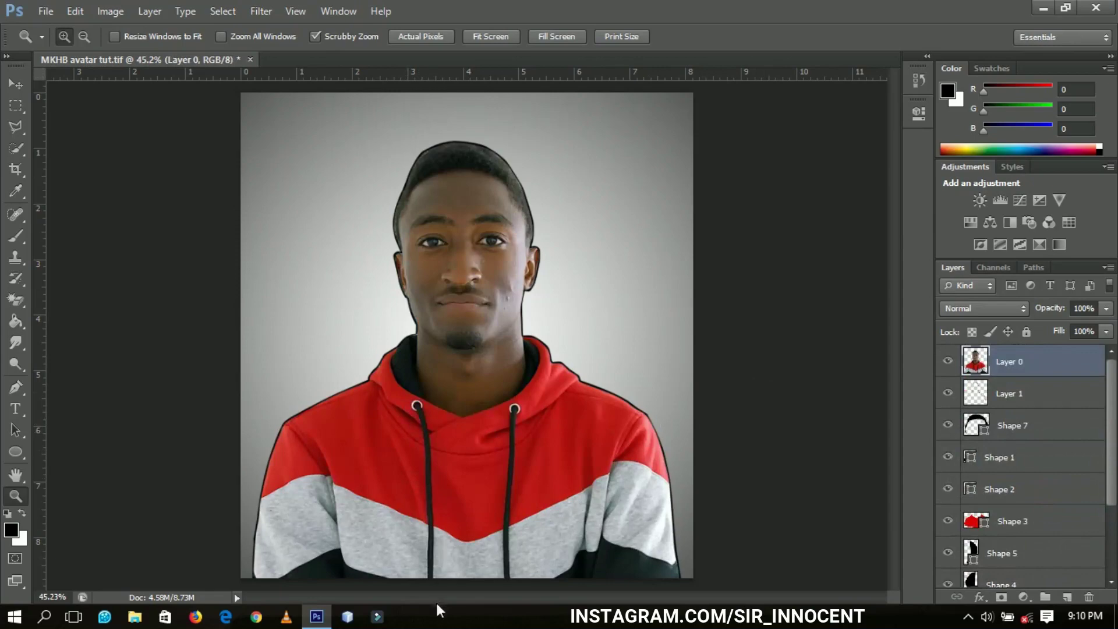
# Draw a circle about 26 px across over the image-left hoodie eyelet, placed above the Shape 1 layer
pyautogui.click(426, 442)
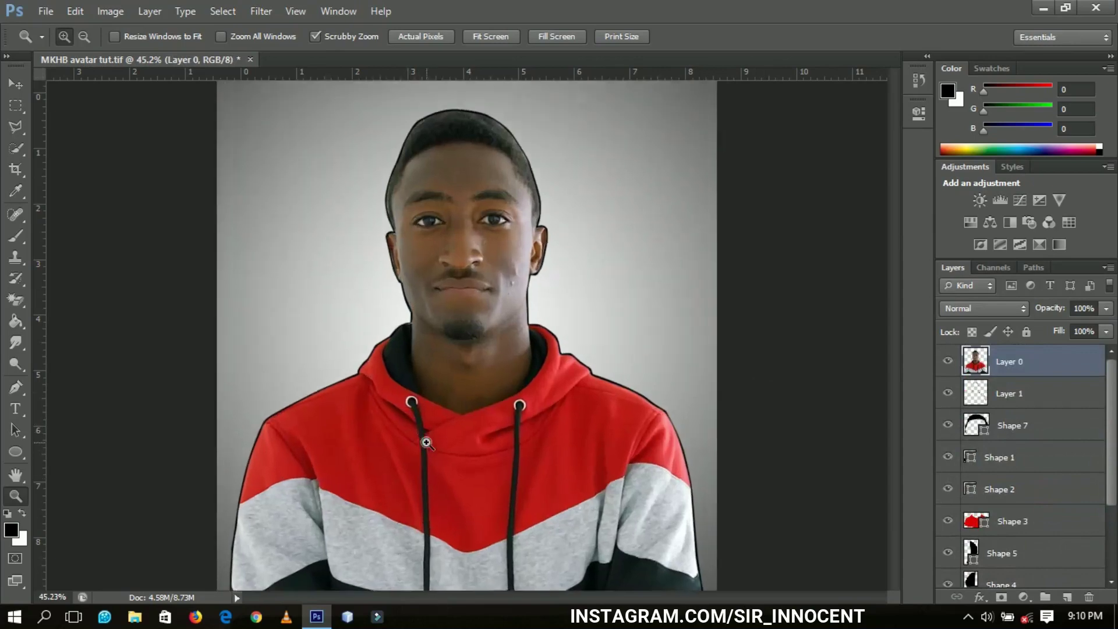
pyautogui.moveTo(426, 442); pyautogui.dragTo(385, 354)
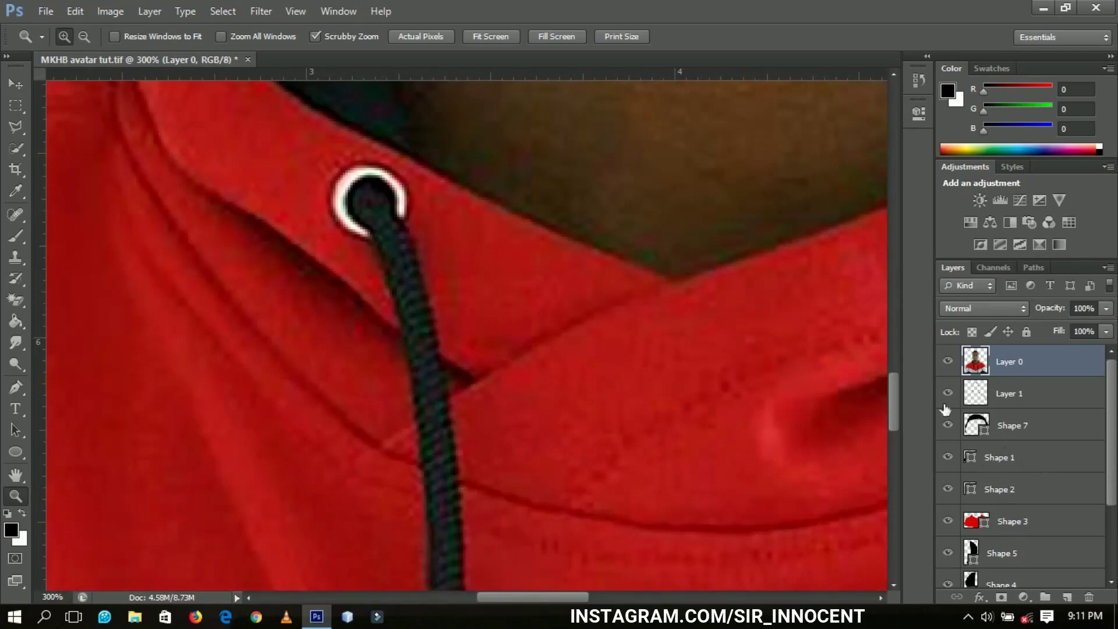
pyautogui.click(1015, 462)
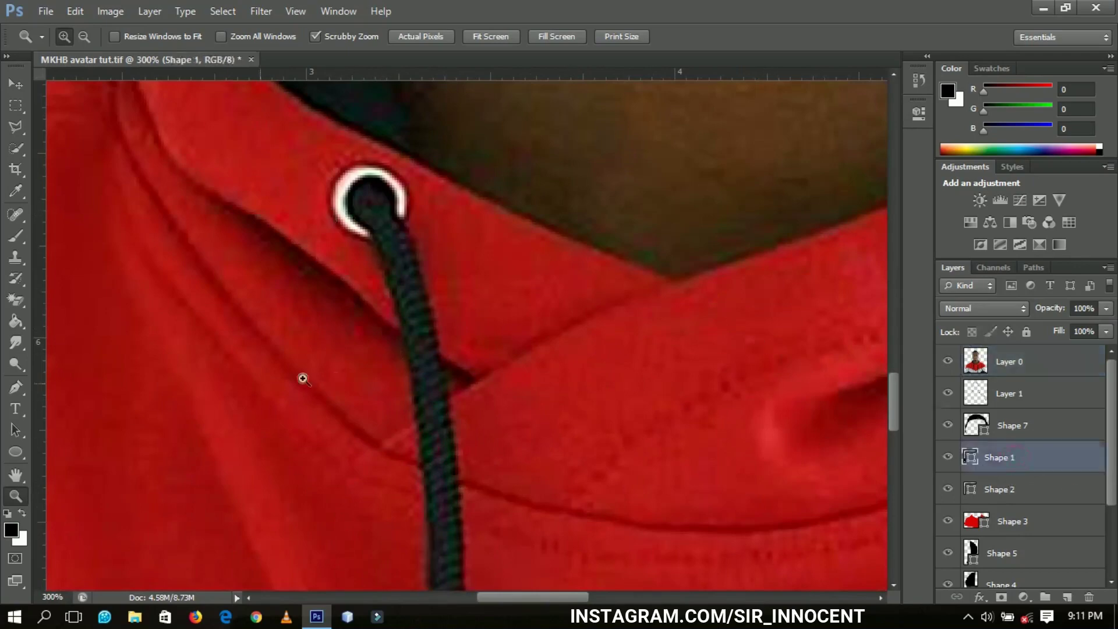
pyautogui.click(17, 452)
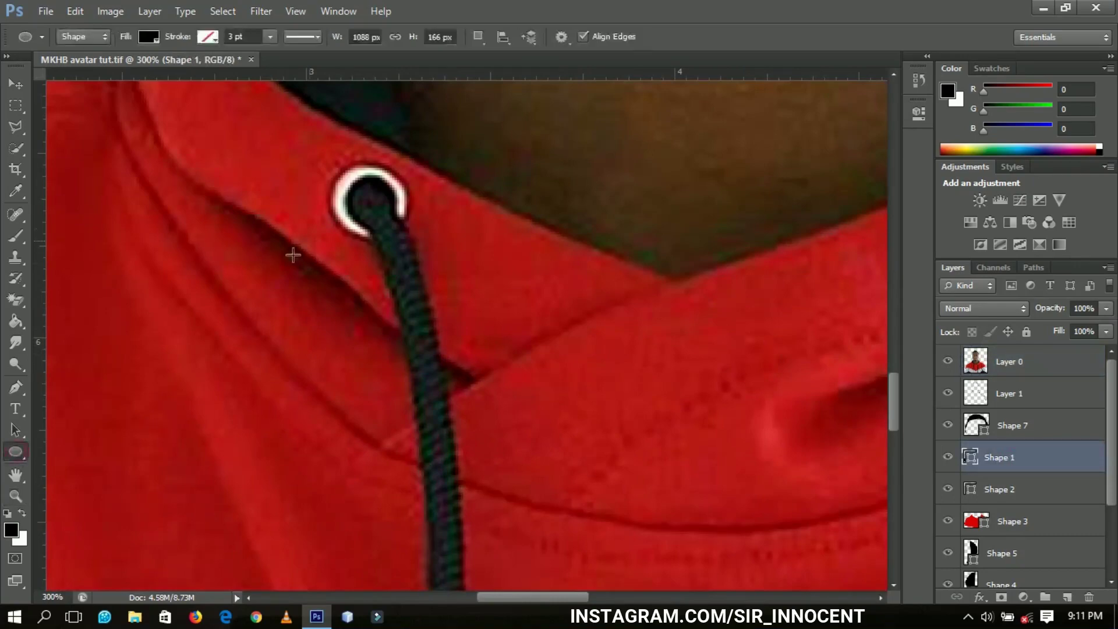
pyautogui.moveTo(346, 176); pyautogui.dragTo(408, 239)
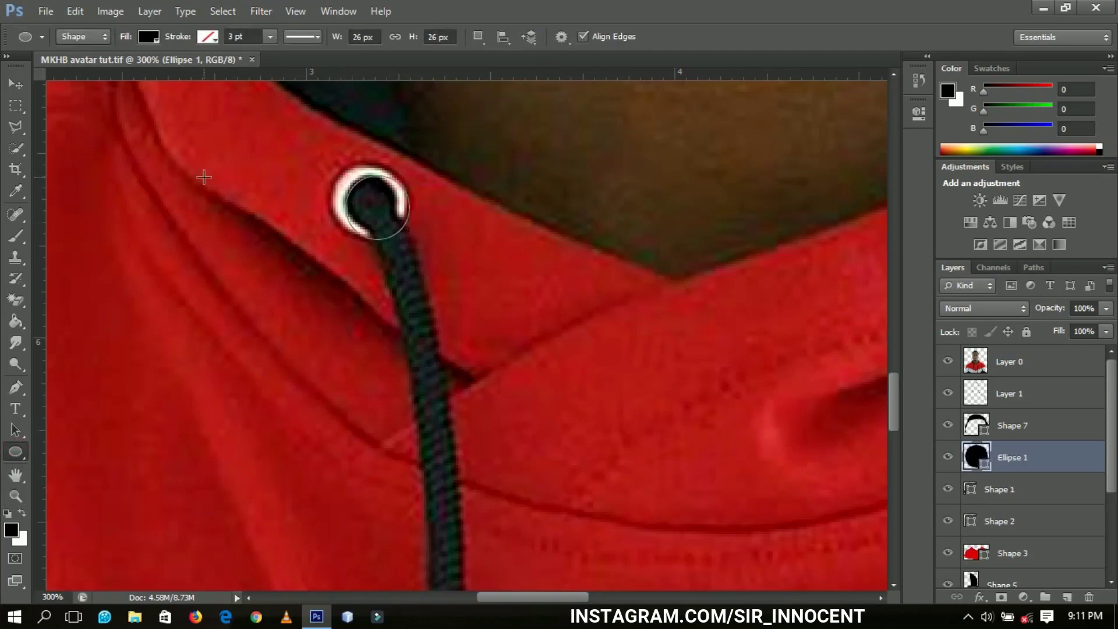
# Centre the circle on the image-left eyelet and scale it to about 108% to match the metal ring
pyautogui.click(9, 87)
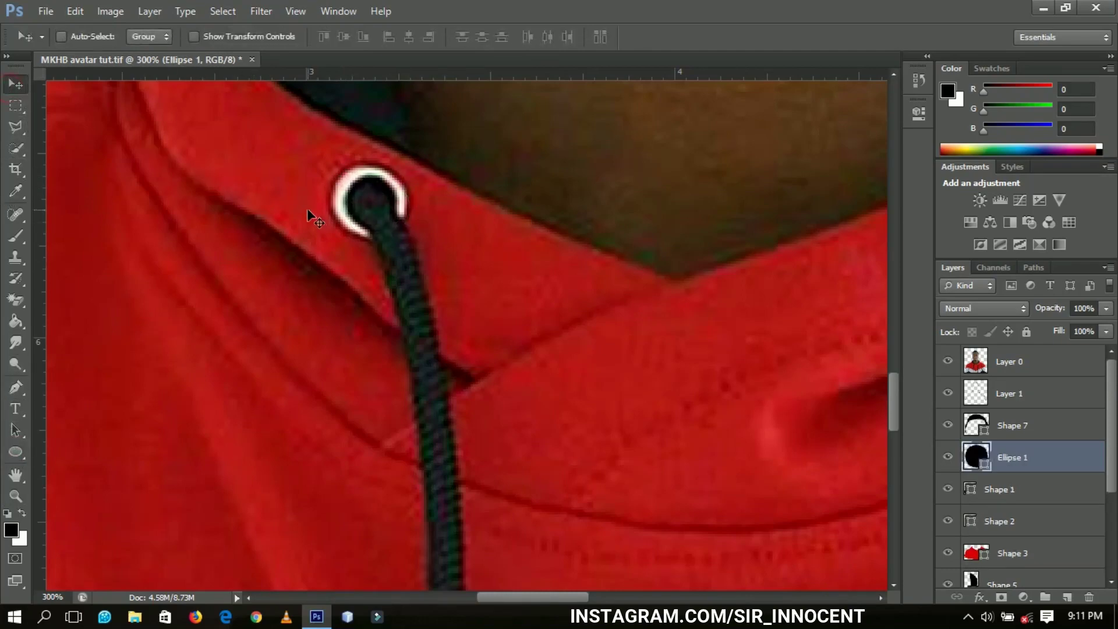
pyautogui.hotkey('ctrl', 't')
pyautogui.moveTo(401, 202); pyautogui.dragTo(396, 189)
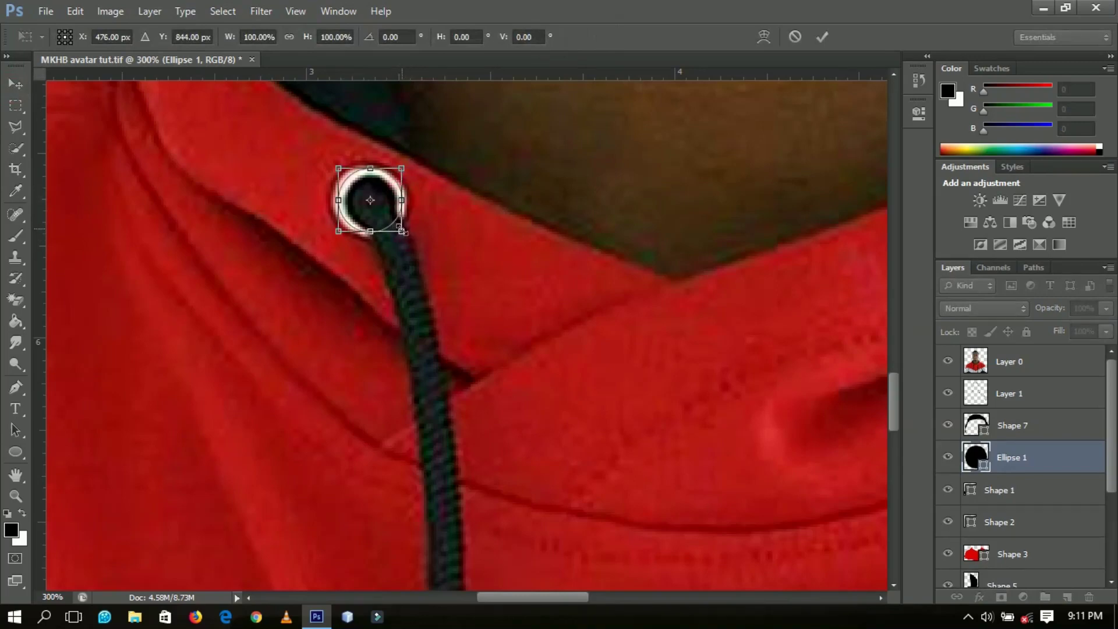
pyautogui.moveTo(402, 232); pyautogui.dragTo(406, 235)
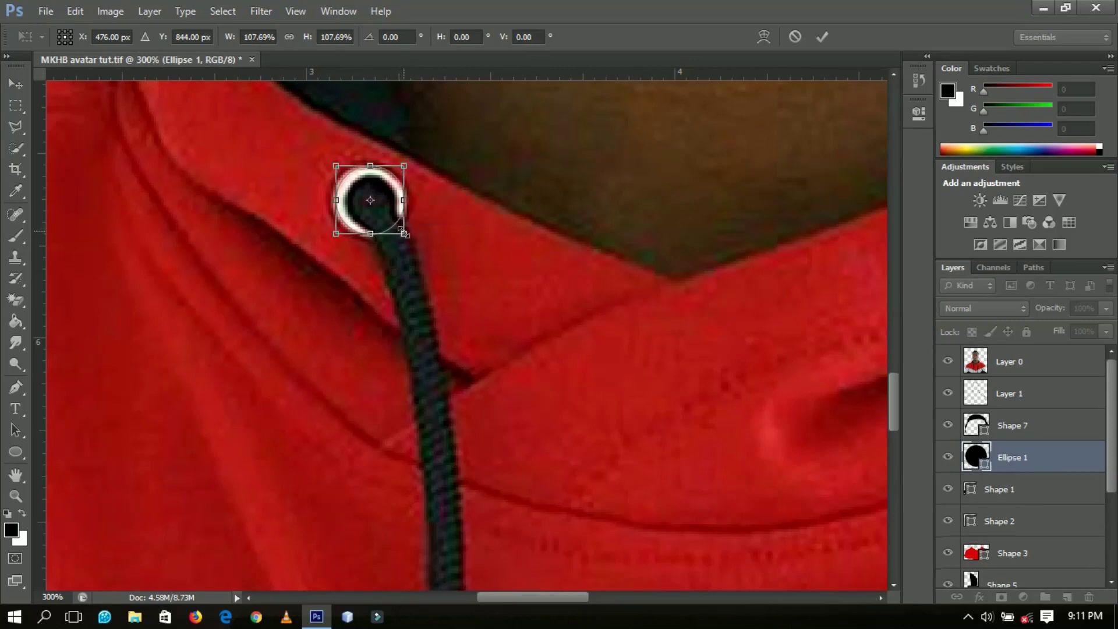
pyautogui.press('Return')
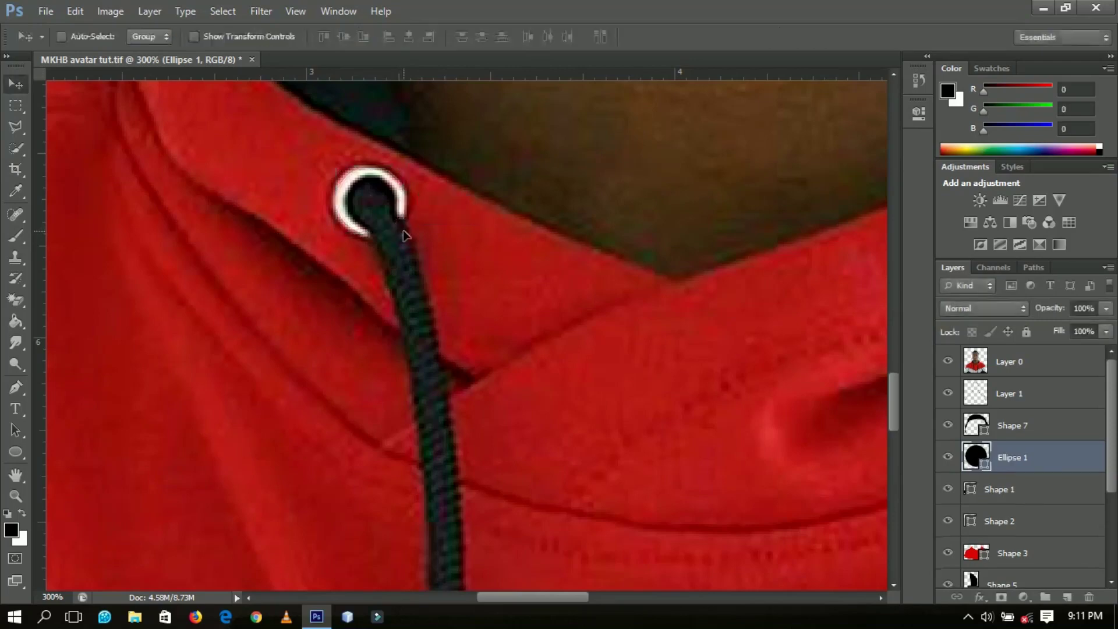
# Change the fill of the Ellipse 1 eyelet circle to white (ffffff)
pyautogui.doubleClick(976, 457)
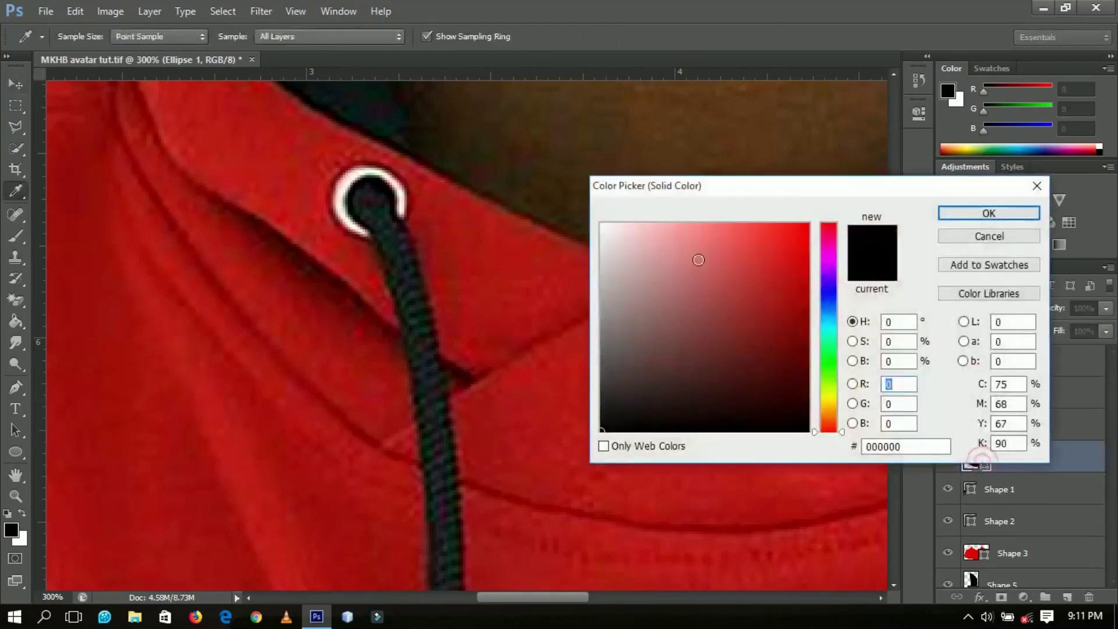
pyautogui.moveTo(684, 260); pyautogui.dragTo(496, 147)
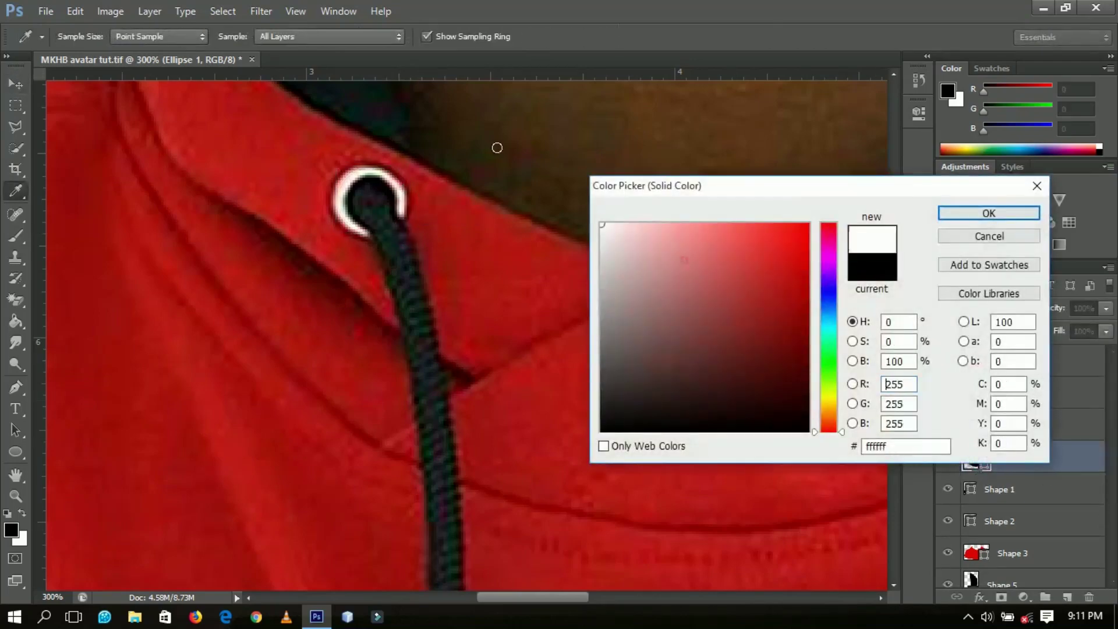
pyautogui.click(952, 215)
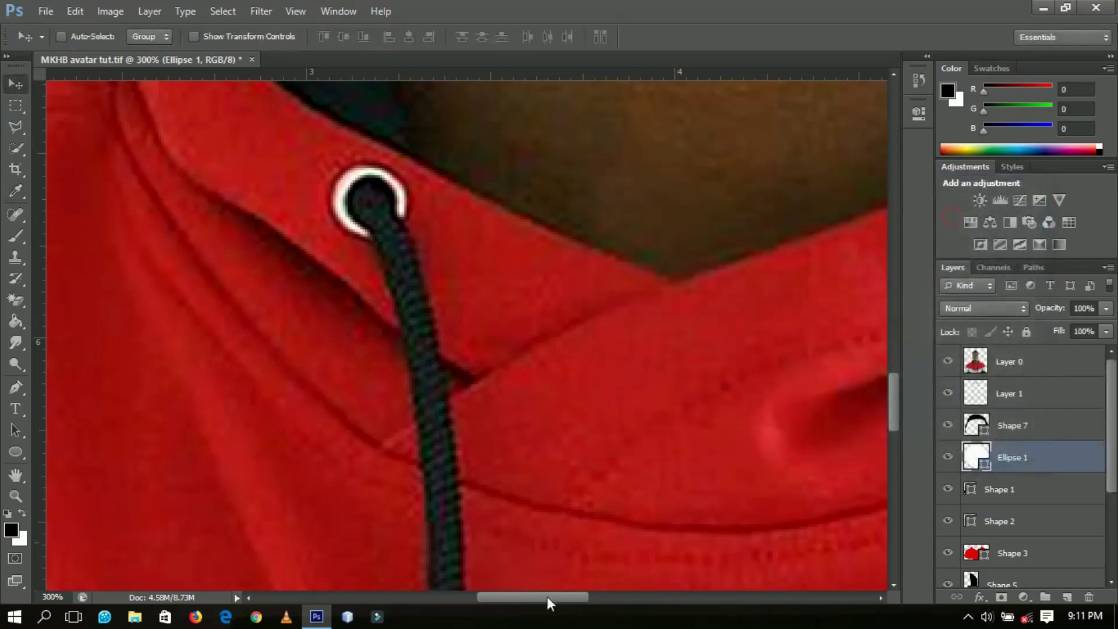
# Duplicate the white eyelet circle and move the copy onto the image-right eyelet
pyautogui.moveTo(547, 596); pyautogui.dragTo(621, 606)
pyautogui.hotkey('ctrl', 'j')
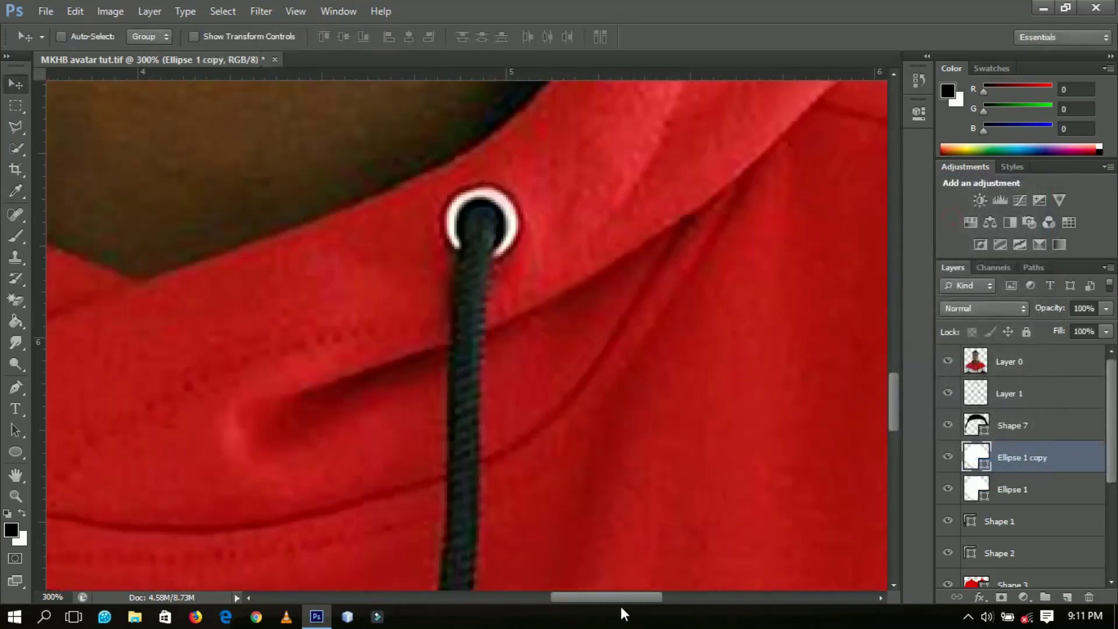
pyautogui.hotkey('ctrl', 't')
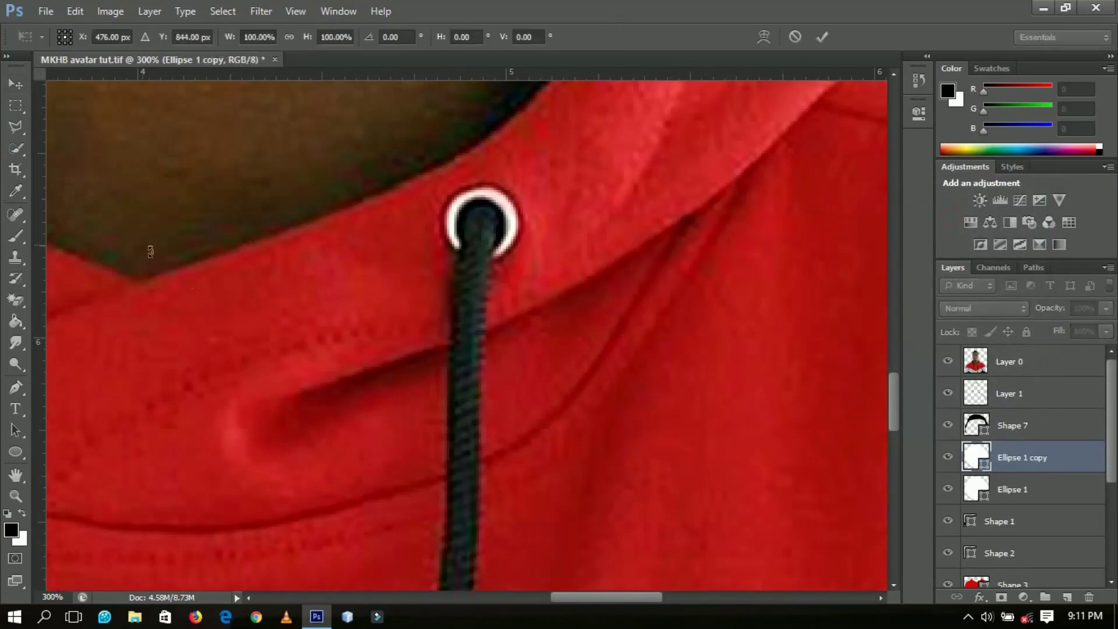
pyautogui.press('Return')
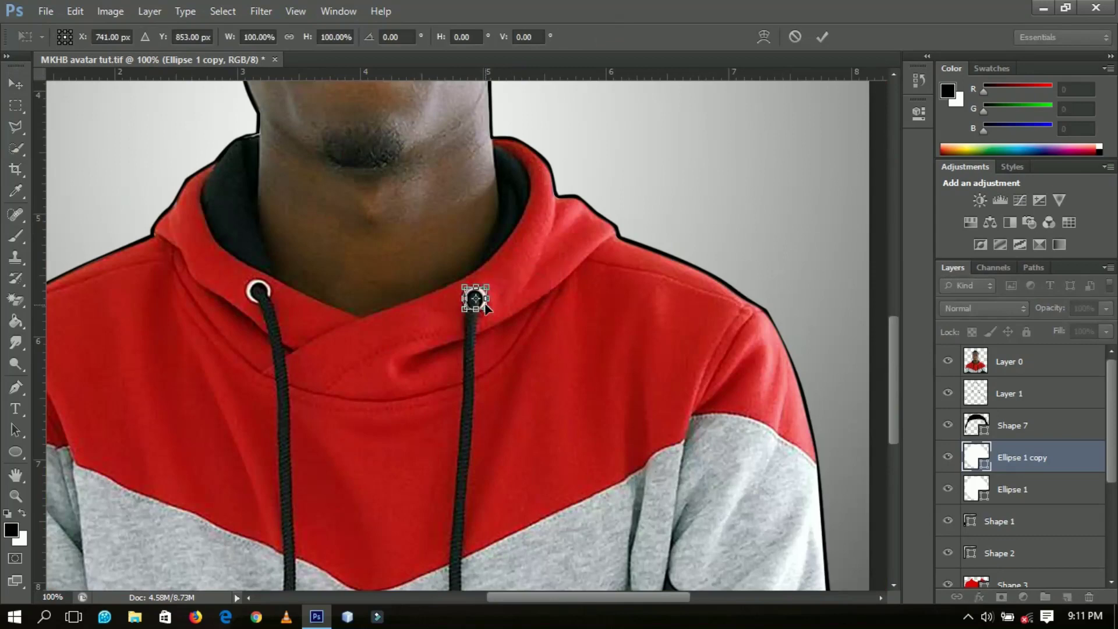
pyautogui.press('Return')
pyautogui.hotkey('ctrl', '+')
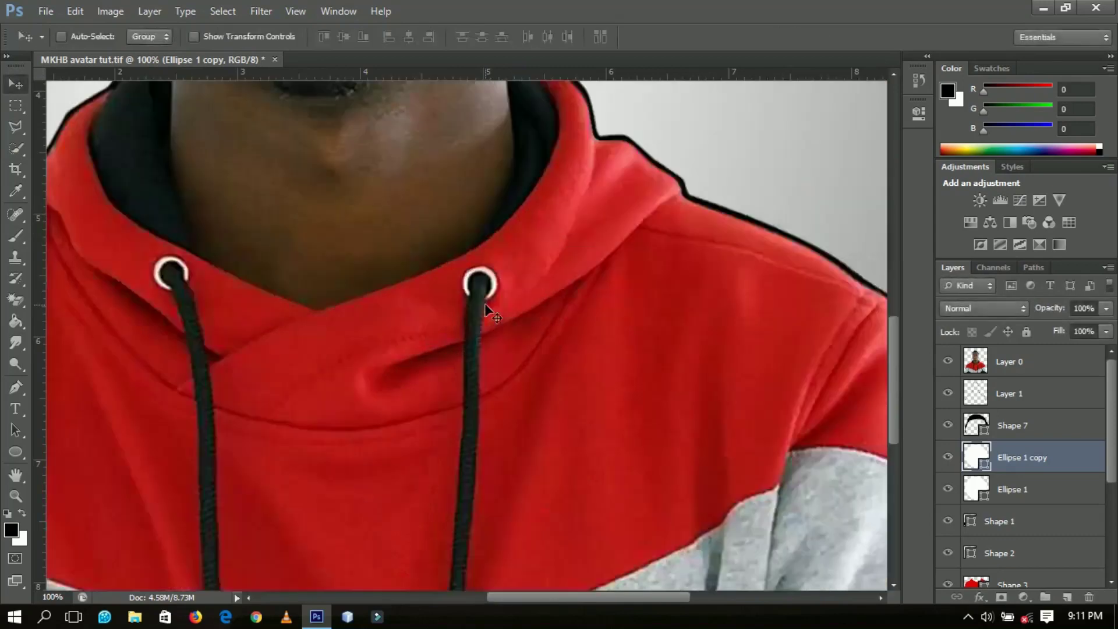
# Hide the Layer 0 photo to check both eyelet circles, and show it again
pyautogui.click(947, 362)
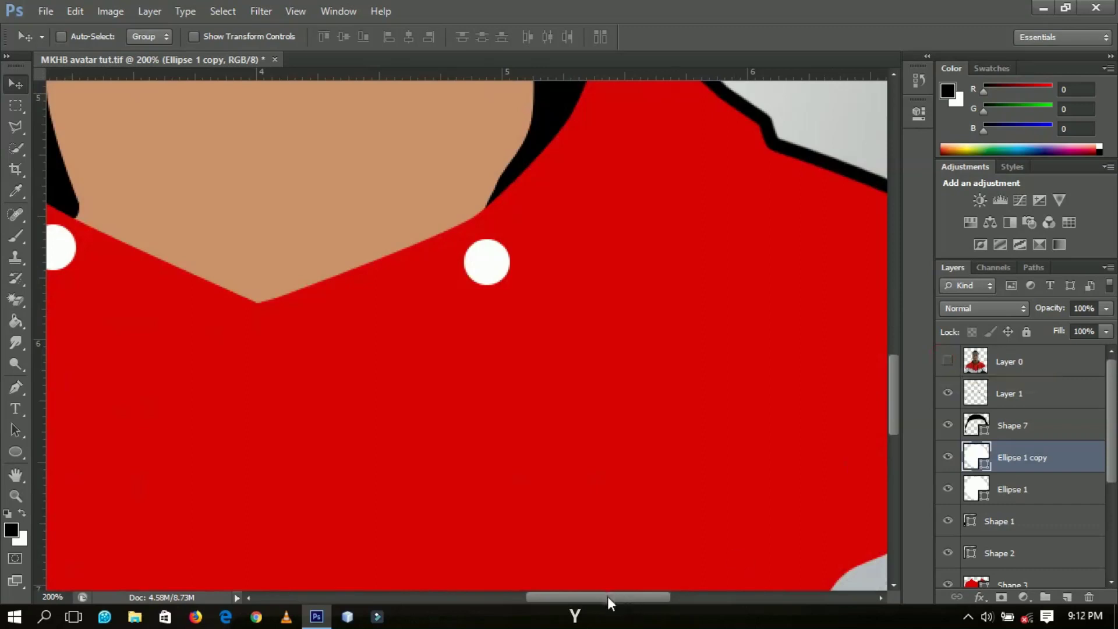
pyautogui.moveTo(607, 596); pyautogui.dragTo(566, 594)
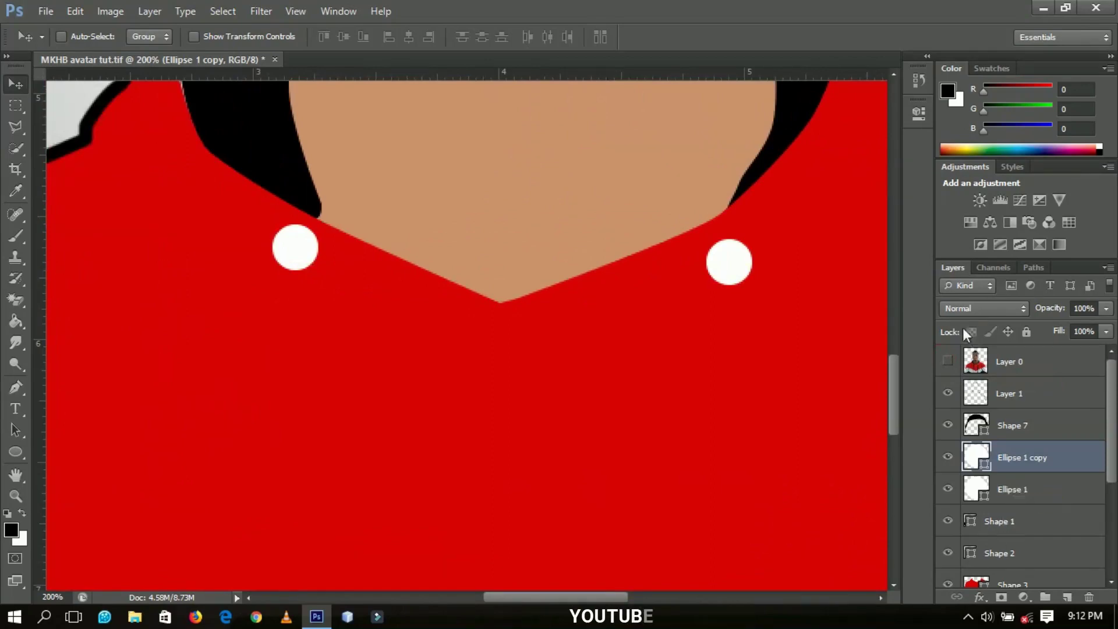
pyautogui.click(948, 364)
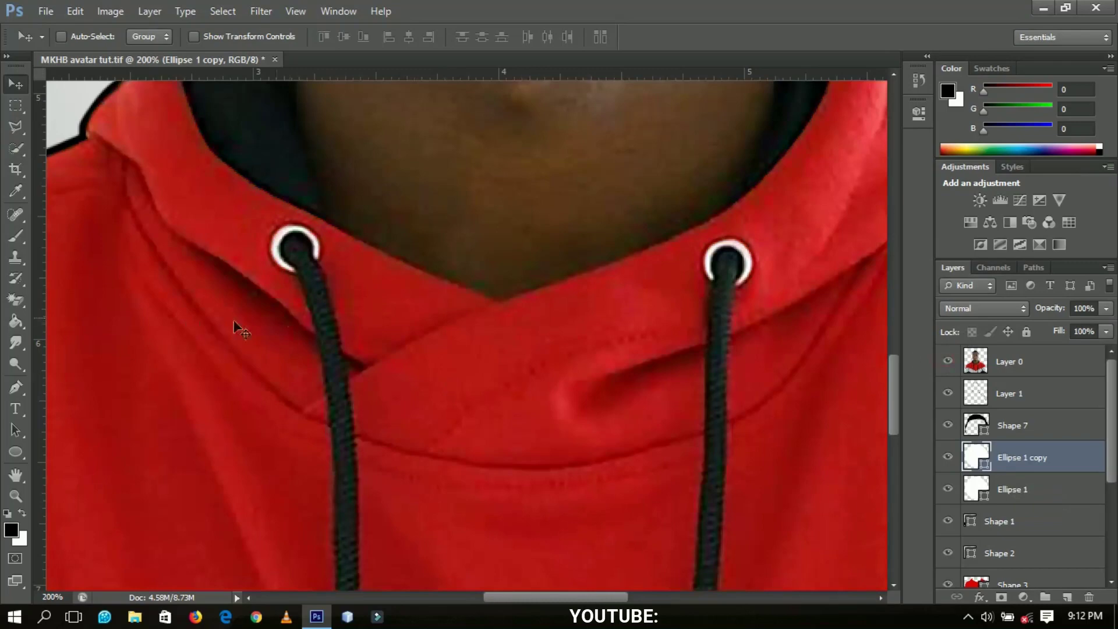
# Trace the image-left edge of the image-left drawstring with the Pen tool, from its eyelet down to the cord's lower end
pyautogui.click(10, 389)
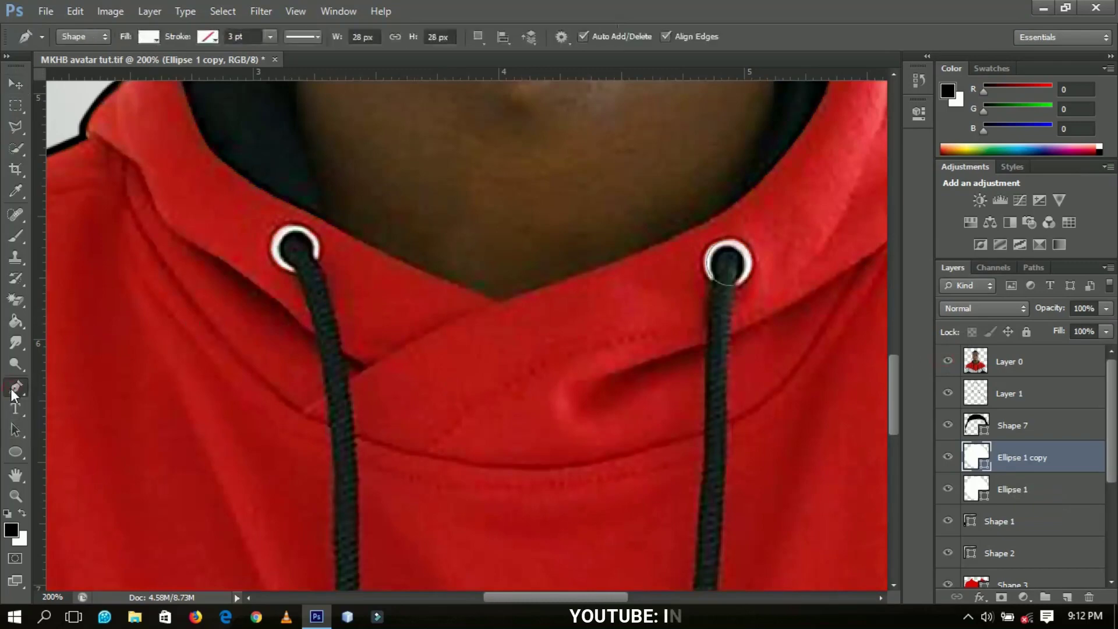
pyautogui.click(283, 246)
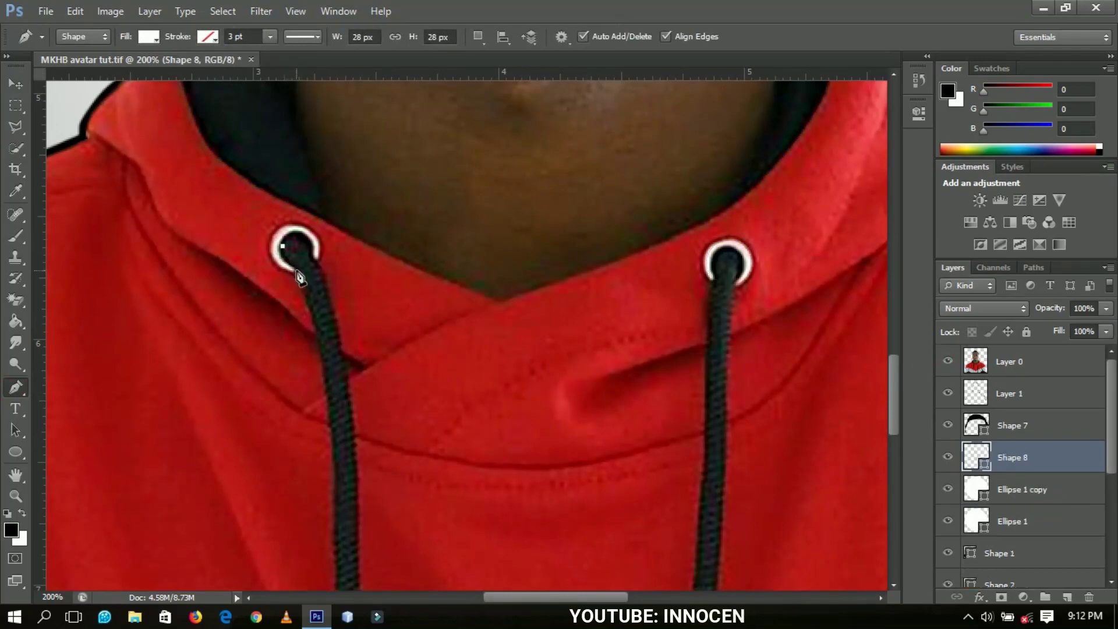
pyautogui.moveTo(299, 272); pyautogui.dragTo(302, 283)
pyautogui.hscroll(-3, 499, 445)
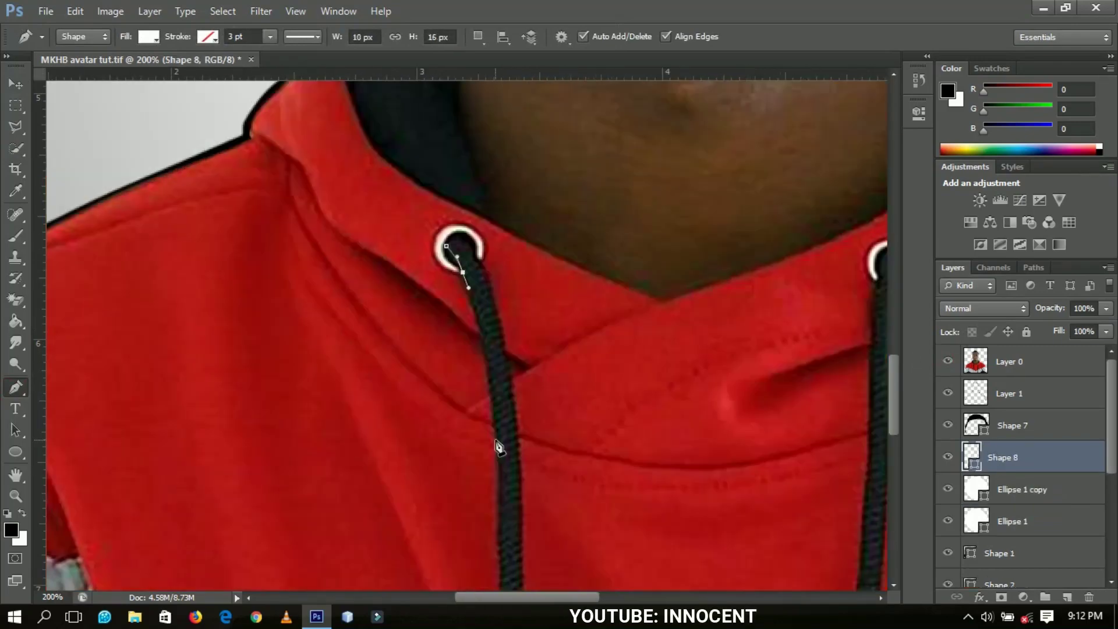
pyautogui.click(498, 499)
pyautogui.scroll(-6, 498, 499)
pyautogui.click(510, 387)
pyautogui.click(506, 575)
pyautogui.click(506, 272)
# Trace back up the opposite edge of the image-left drawstring and close the shape inside the eyelet
pyautogui.moveTo(895, 474); pyautogui.dragTo(894, 442)
pyautogui.click(530, 271)
pyautogui.click(532, 120)
pyautogui.moveTo(527, 261); pyautogui.dragTo(524, 213)
pyautogui.click(522, 100)
pyautogui.moveTo(895, 457); pyautogui.dragTo(895, 410)
pyautogui.moveTo(502, 236); pyautogui.dragTo(493, 201)
pyautogui.click(480, 169)
pyautogui.click(459, 149)
pyautogui.click(447, 156)
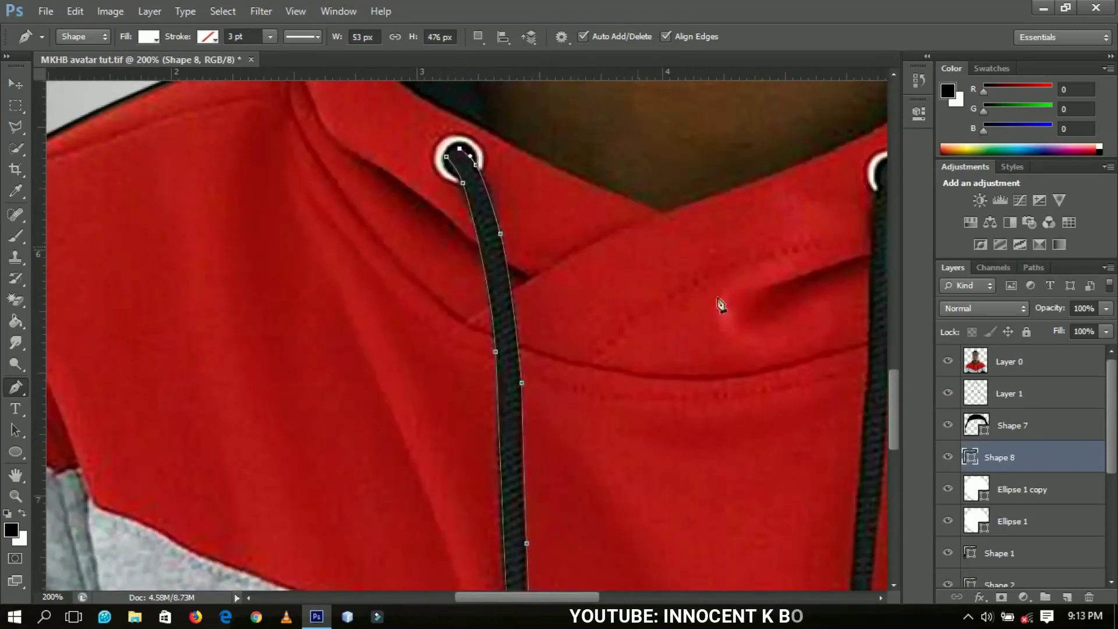
# Hide the Layer 0 photo and recolour the drawstring shape black (000000), sampled from the hood lining
pyautogui.click(948, 361)
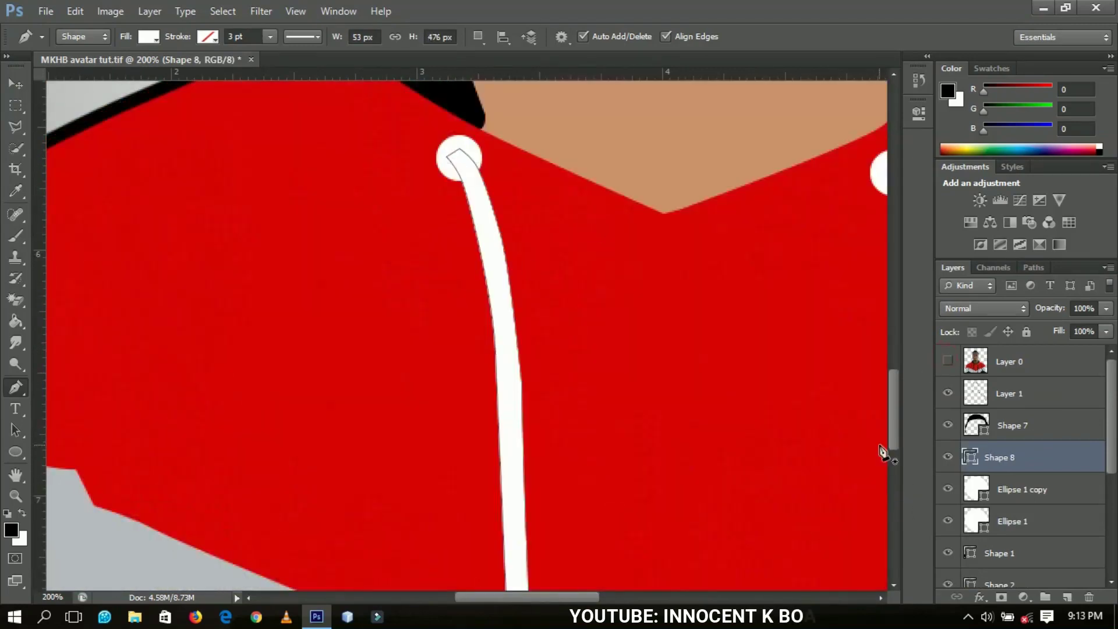
pyautogui.doubleClick(974, 459)
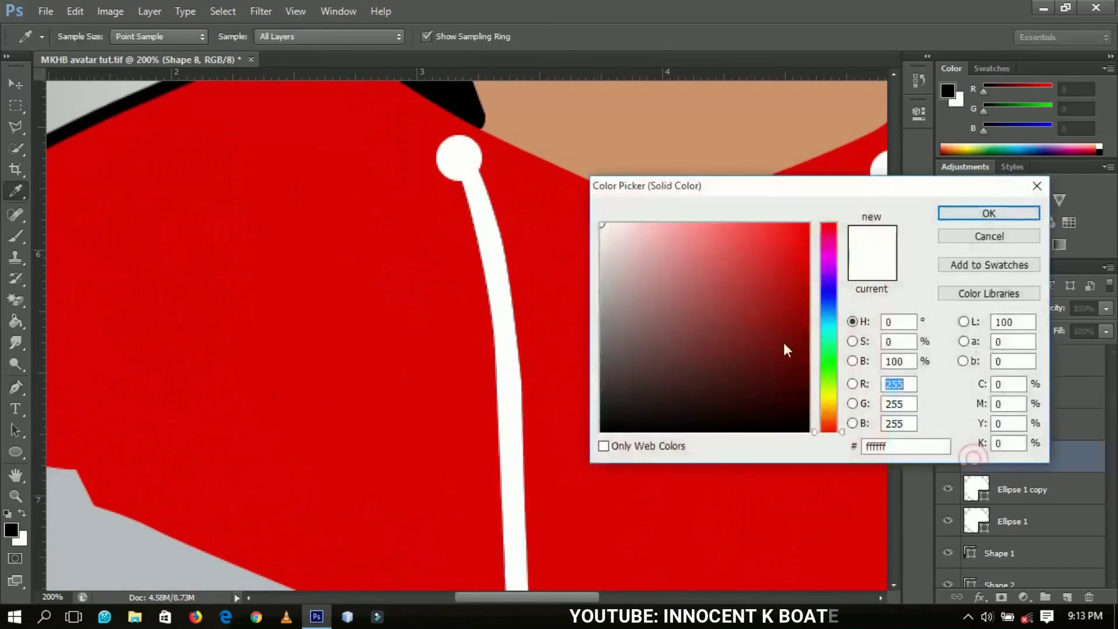
pyautogui.click(448, 91)
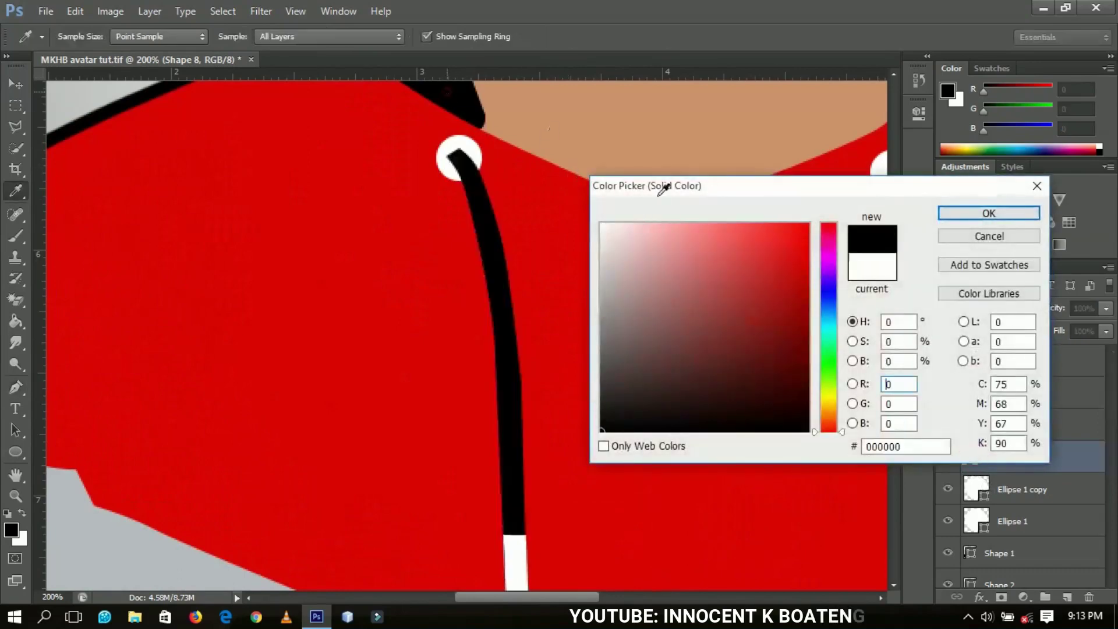
pyautogui.click(984, 214)
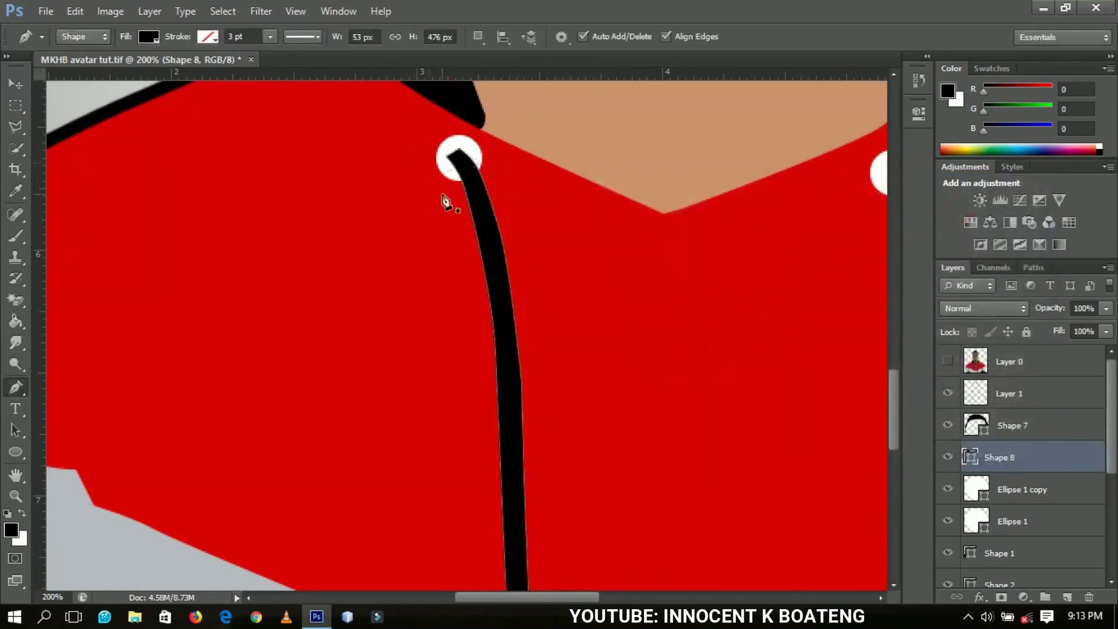
pyautogui.hotkey('ctrl', '0')
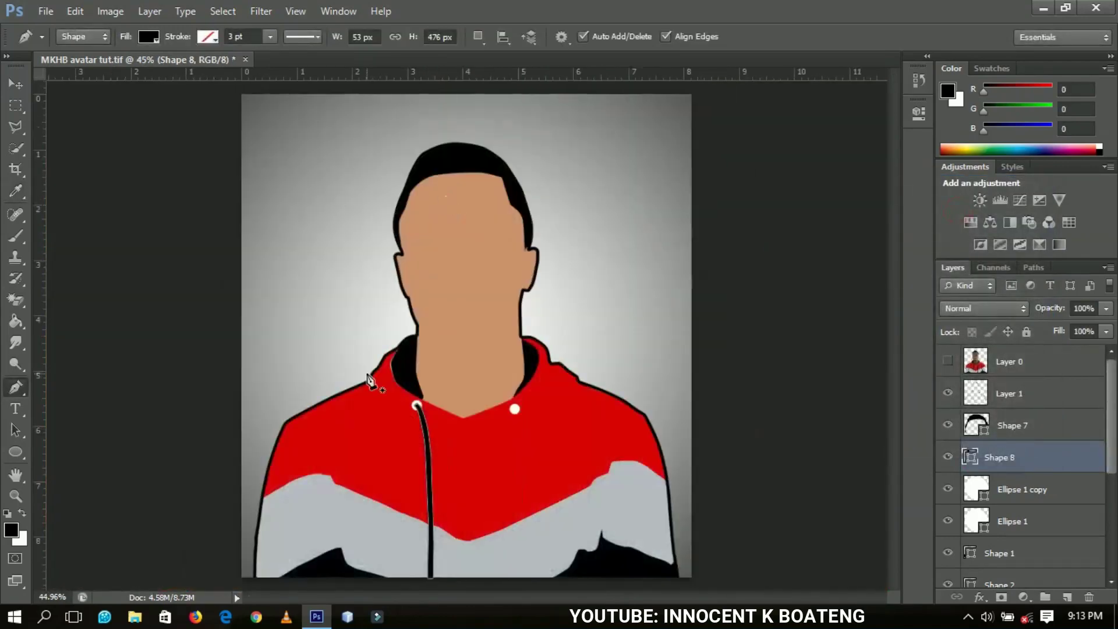
# Show the Layer 0 photo and trace the image-left edge of the image-right drawstring with the Pen tool, from its eyelet down to the cord's lower end
pyautogui.click(16, 81)
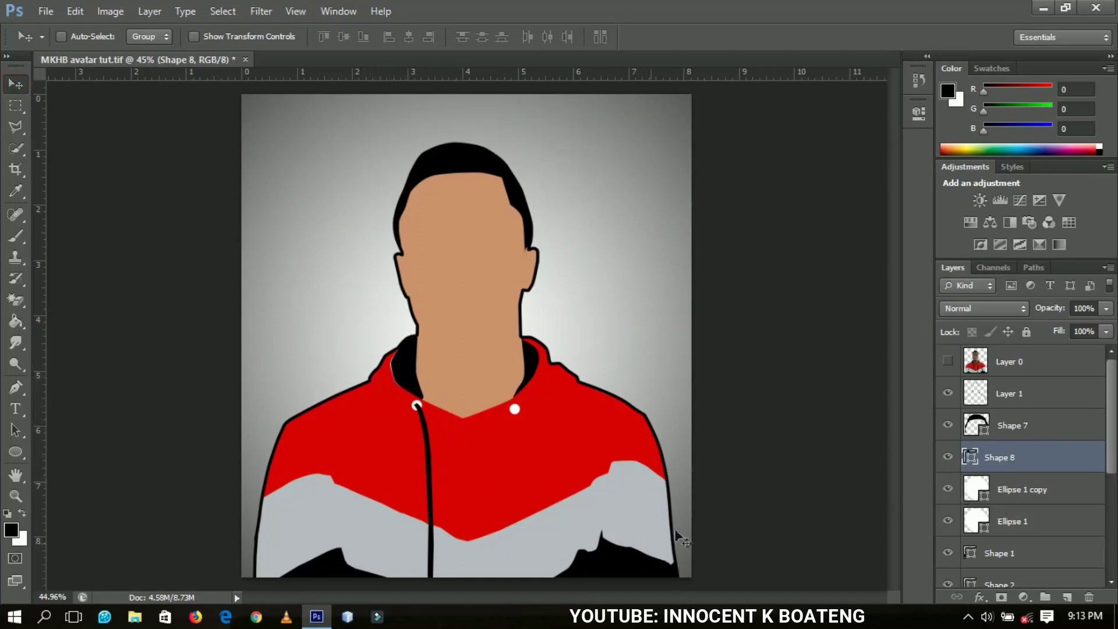
pyautogui.click(947, 361)
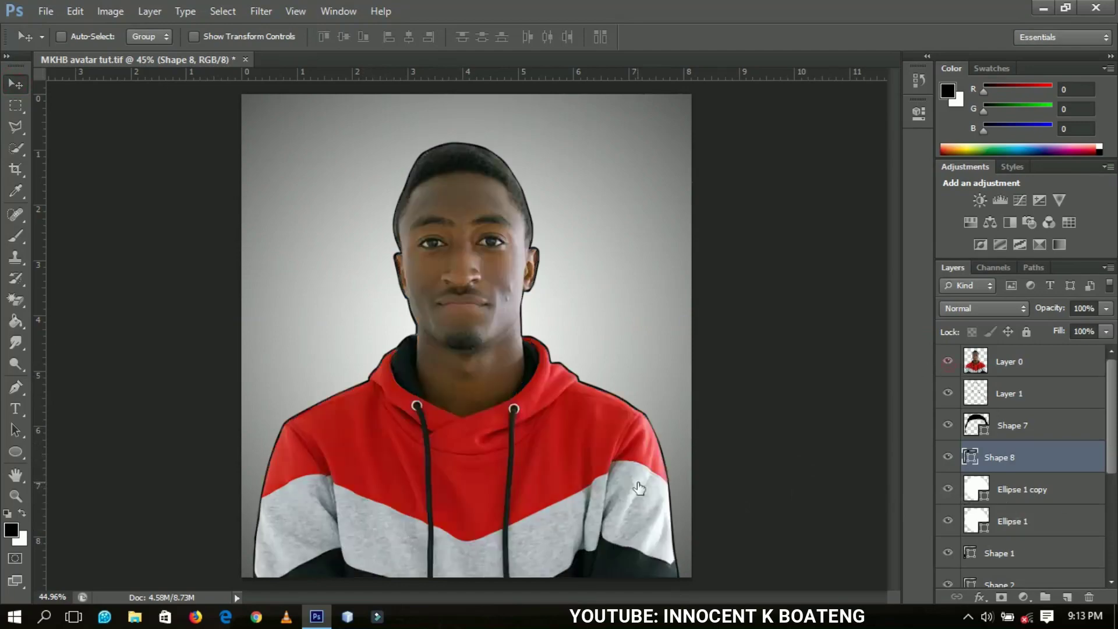
pyautogui.click(16, 495)
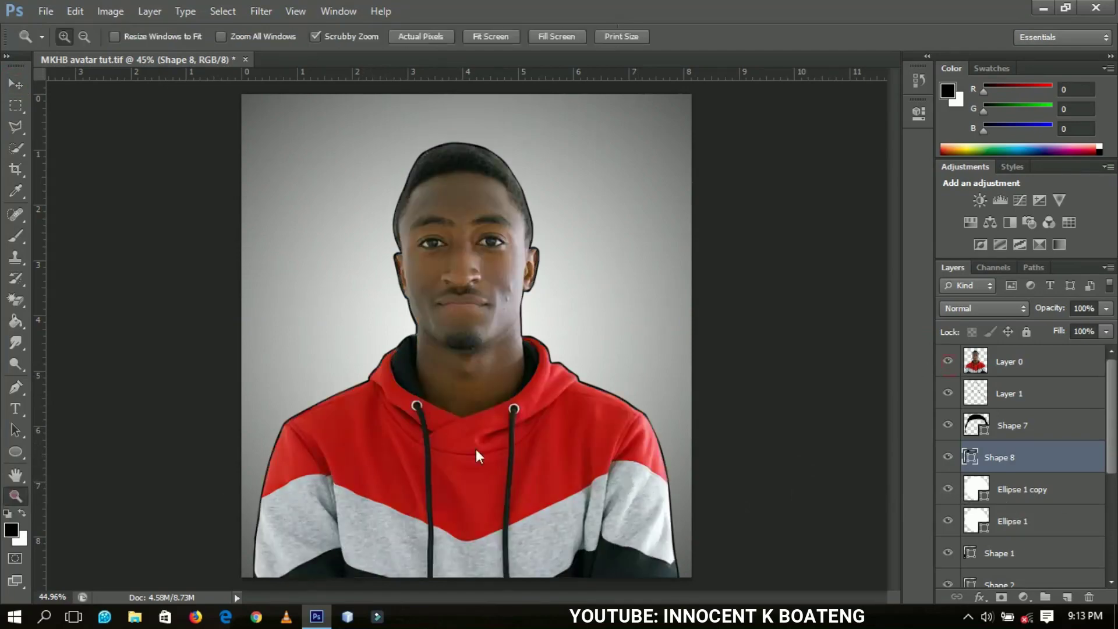
pyautogui.click(489, 437)
pyautogui.click(489, 438)
pyautogui.click(490, 438)
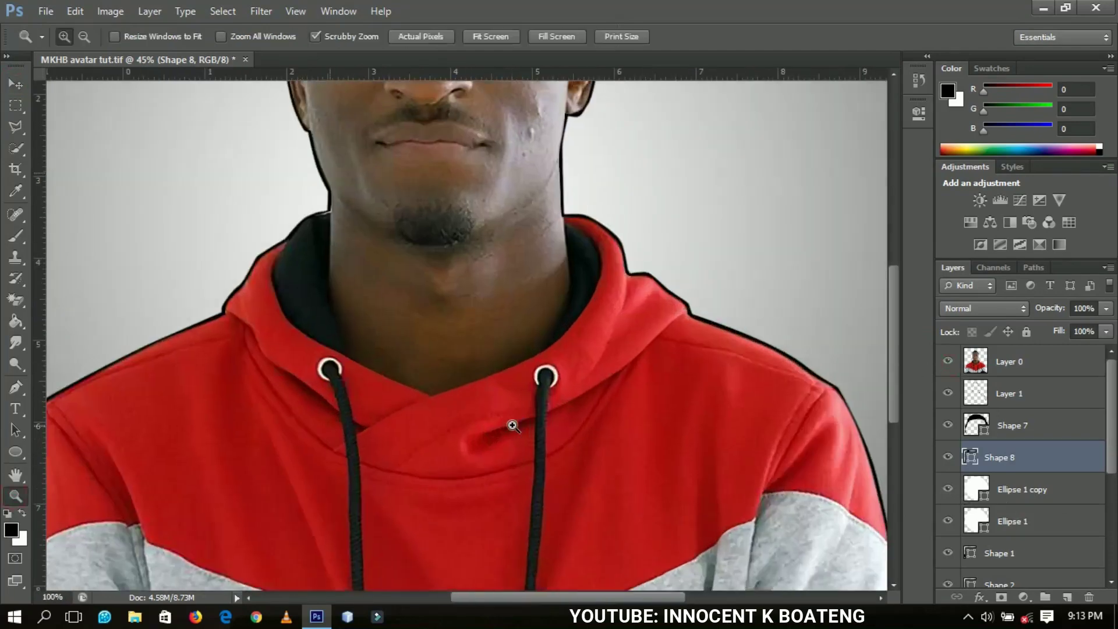
pyautogui.click(489, 438)
pyautogui.click(489, 437)
pyautogui.click(16, 387)
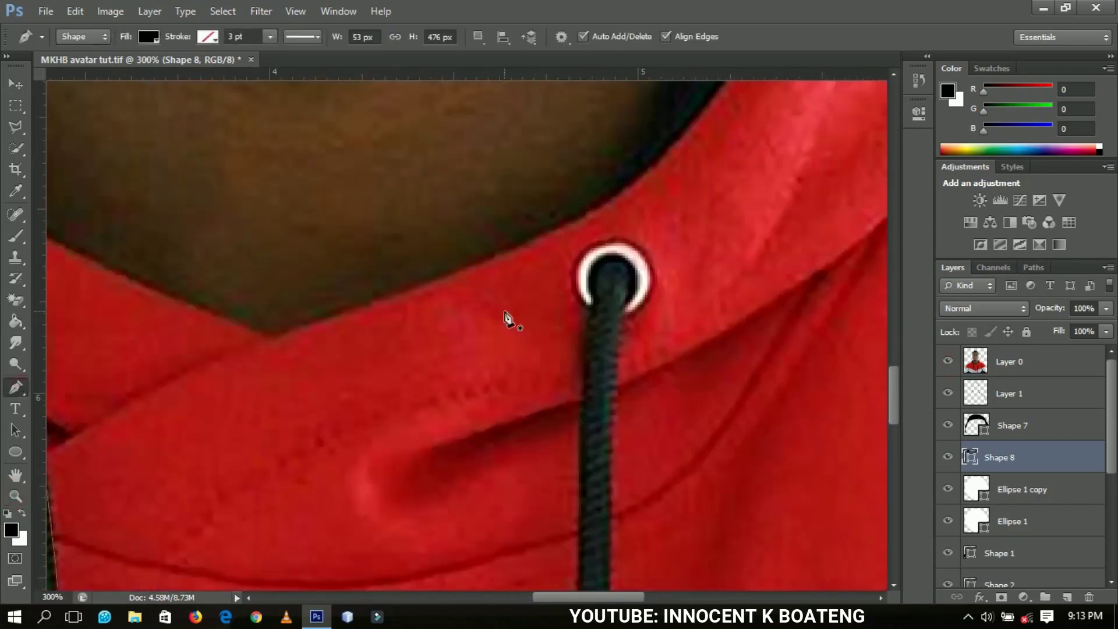
pyautogui.click(598, 263)
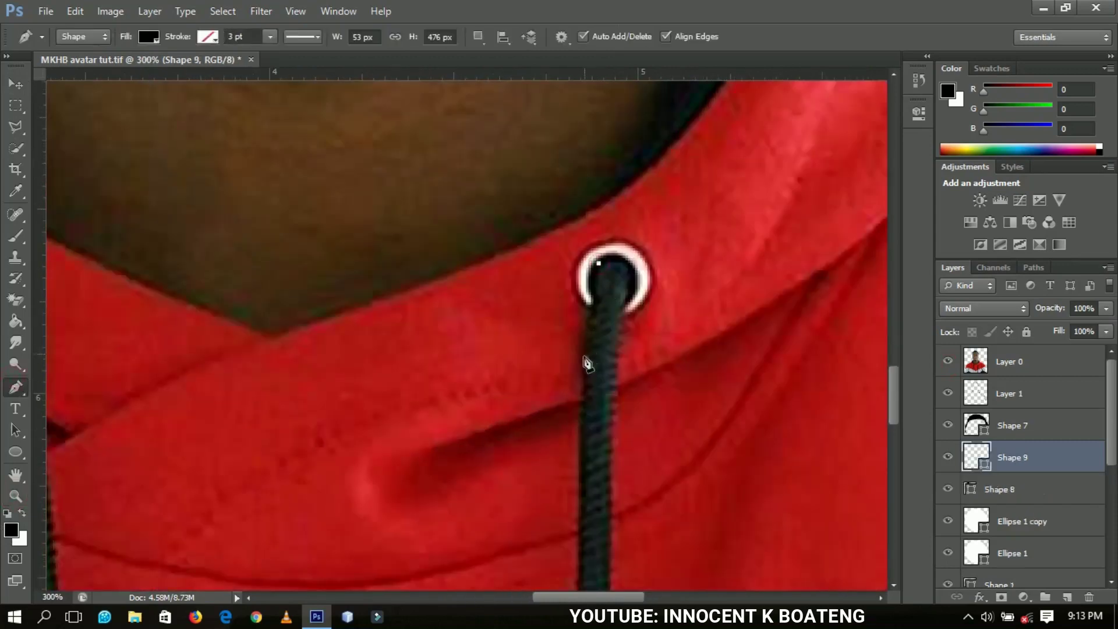
pyautogui.moveTo(584, 369); pyautogui.dragTo(582, 412)
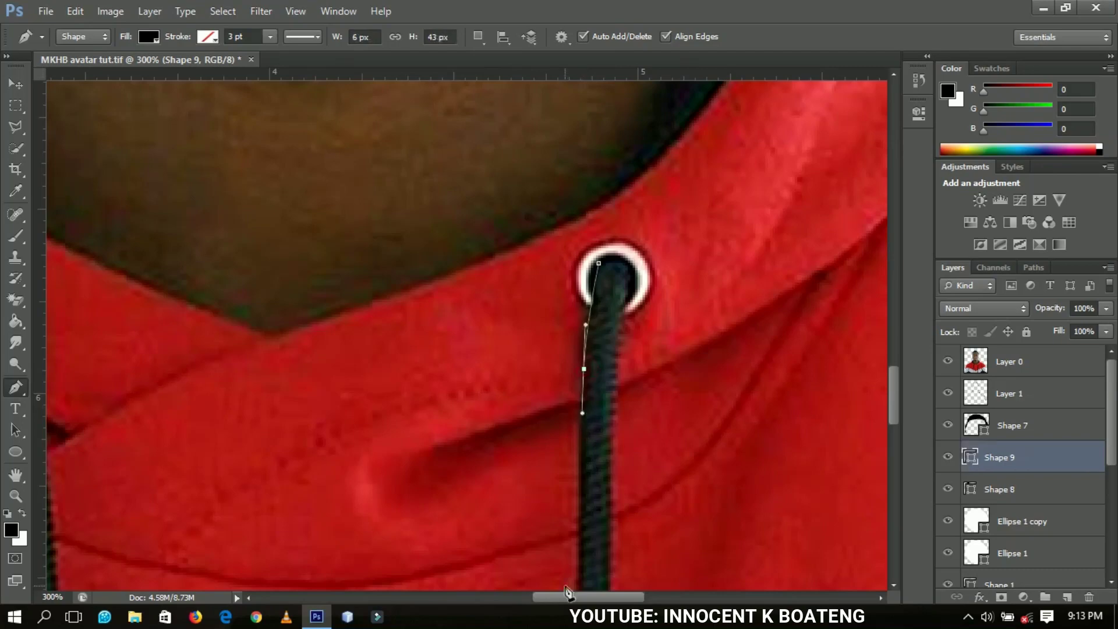
pyautogui.click(577, 582)
pyautogui.moveTo(896, 391); pyautogui.dragTo(902, 496)
pyautogui.click(552, 303)
pyautogui.click(536, 546)
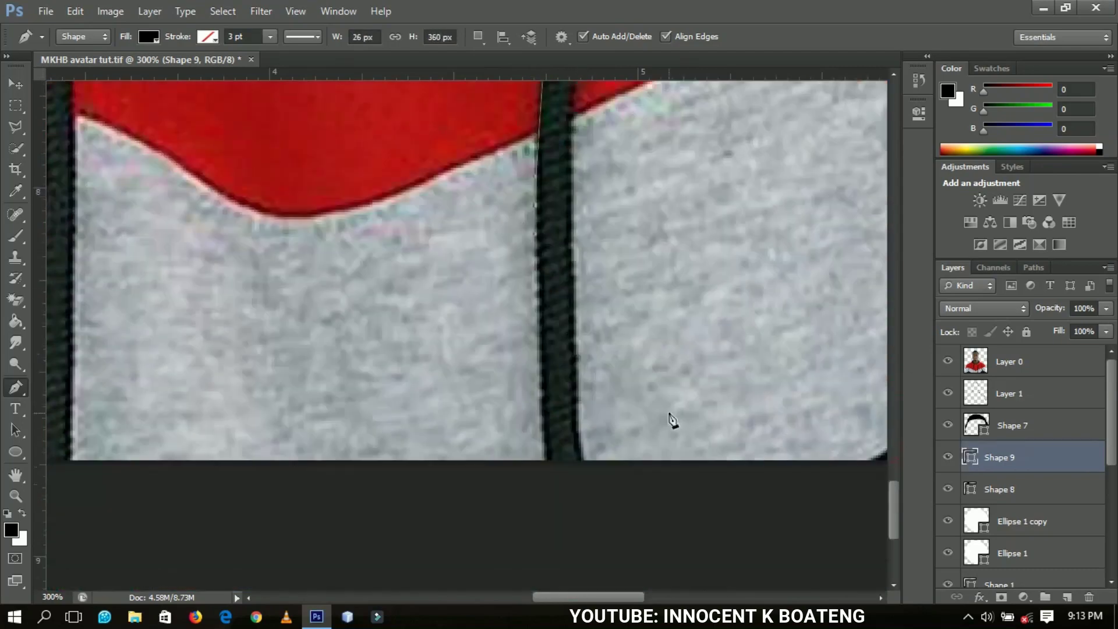
pyautogui.moveTo(545, 449); pyautogui.dragTo(547, 494)
# Trace back up the opposite edge of the image-right drawstring, hide the Layer 0 photo and close the shape inside the eyelet
pyautogui.click(586, 484)
pyautogui.click(571, 113)
pyautogui.moveTo(900, 491); pyautogui.dragTo(899, 459)
pyautogui.moveTo(598, 166); pyautogui.dragTo(602, 123)
pyautogui.moveTo(897, 455); pyautogui.dragTo(898, 405)
pyautogui.moveTo(610, 295); pyautogui.dragTo(614, 213)
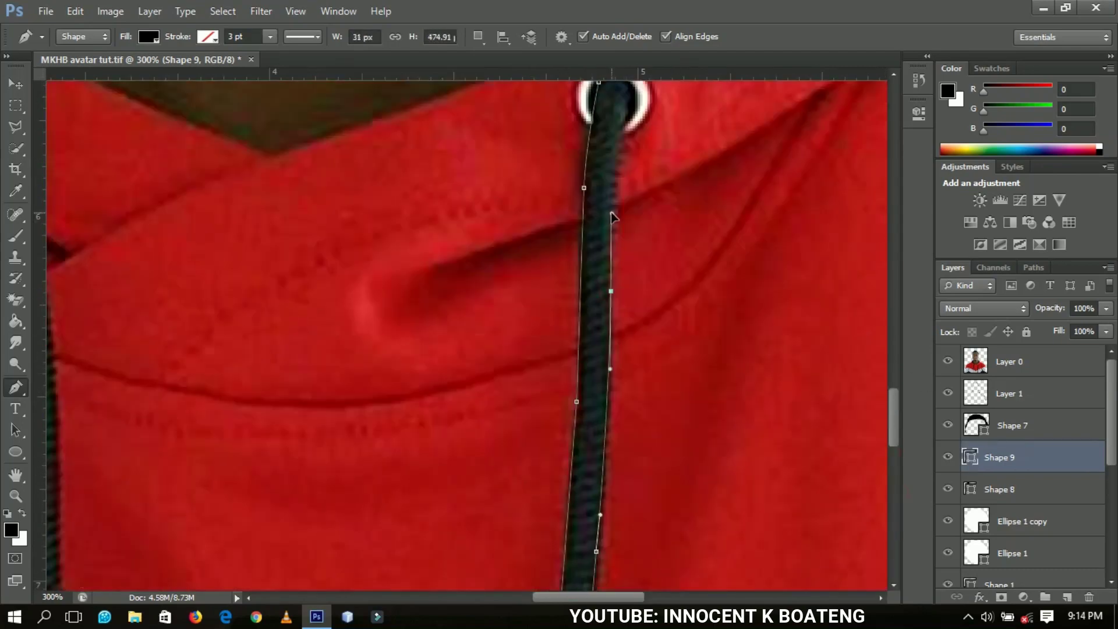
pyautogui.click(618, 138)
pyautogui.moveTo(898, 409); pyautogui.dragTo(901, 388)
pyautogui.click(632, 266)
pyautogui.hotkey('ctrl', 'z')
pyautogui.click(625, 263)
pyautogui.click(949, 361)
pyautogui.click(600, 251)
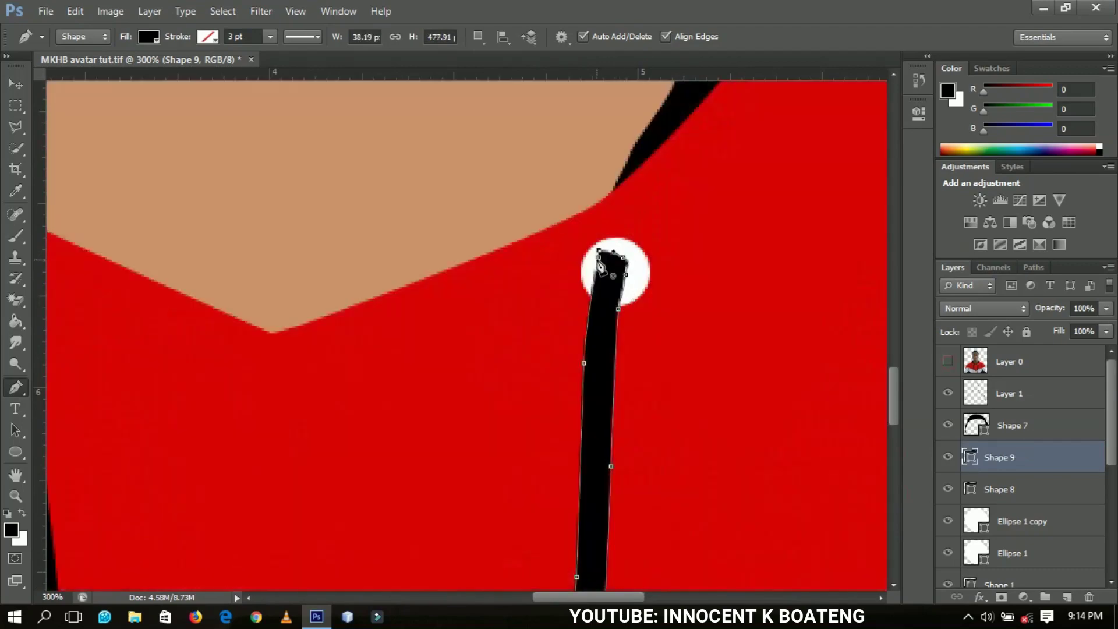
pyautogui.click(598, 258)
pyautogui.click(16, 84)
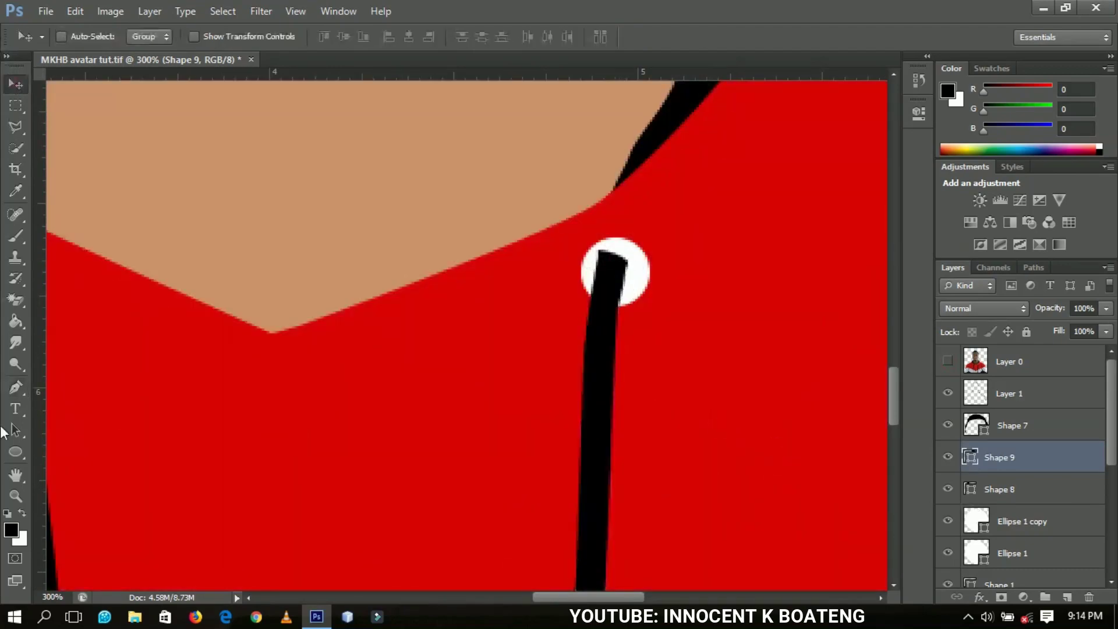
# Nudge the Shape 4 hood lining two steps left and one step down to cover the white gap beside the red hood
pyautogui.click(14, 493)
pyautogui.rightClick(483, 305)
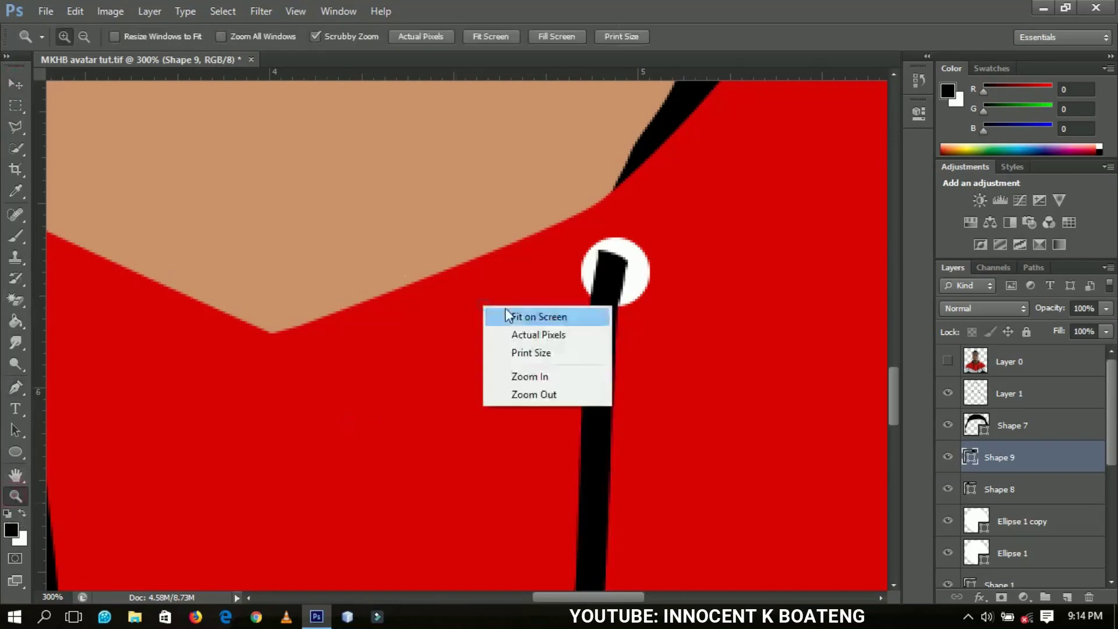
pyautogui.click(508, 315)
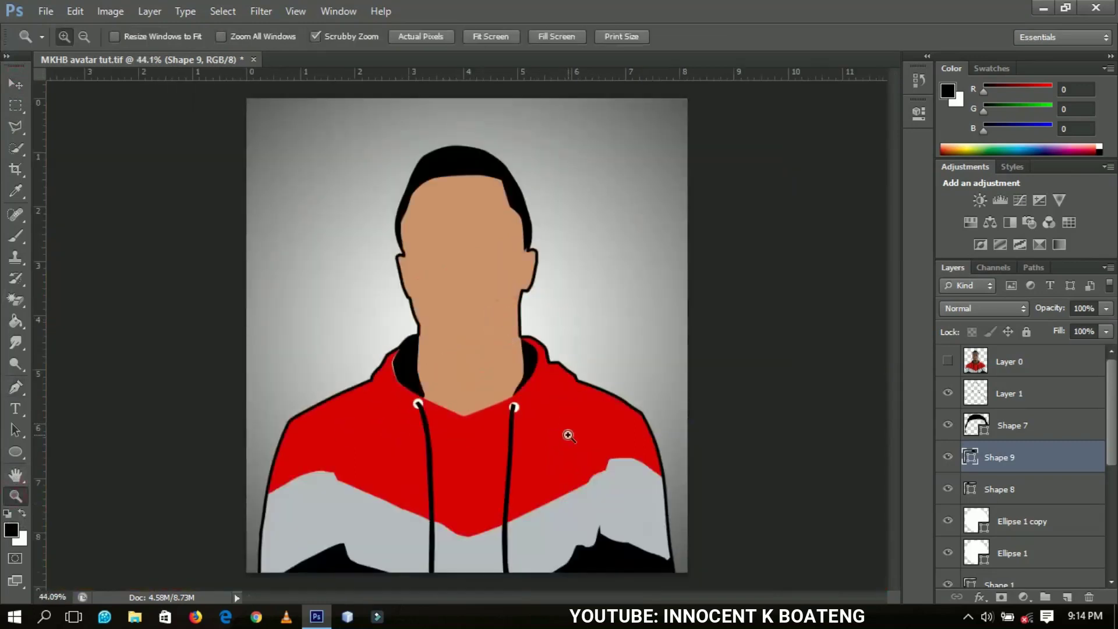
pyautogui.moveTo(345, 345); pyautogui.dragTo(729, 512)
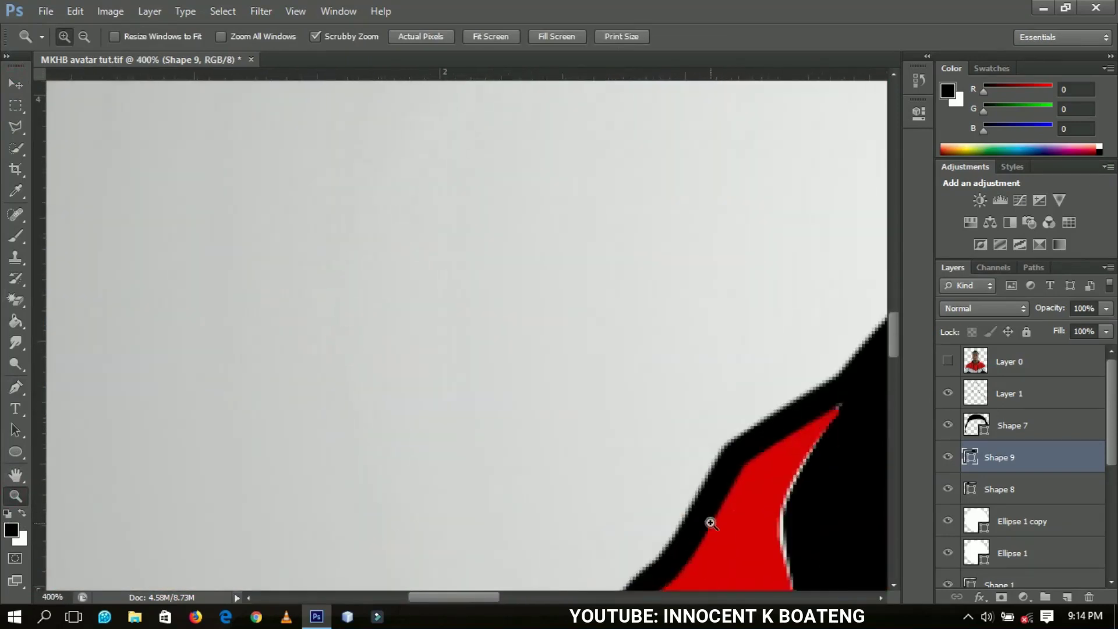
pyautogui.moveTo(470, 596); pyautogui.dragTo(506, 597)
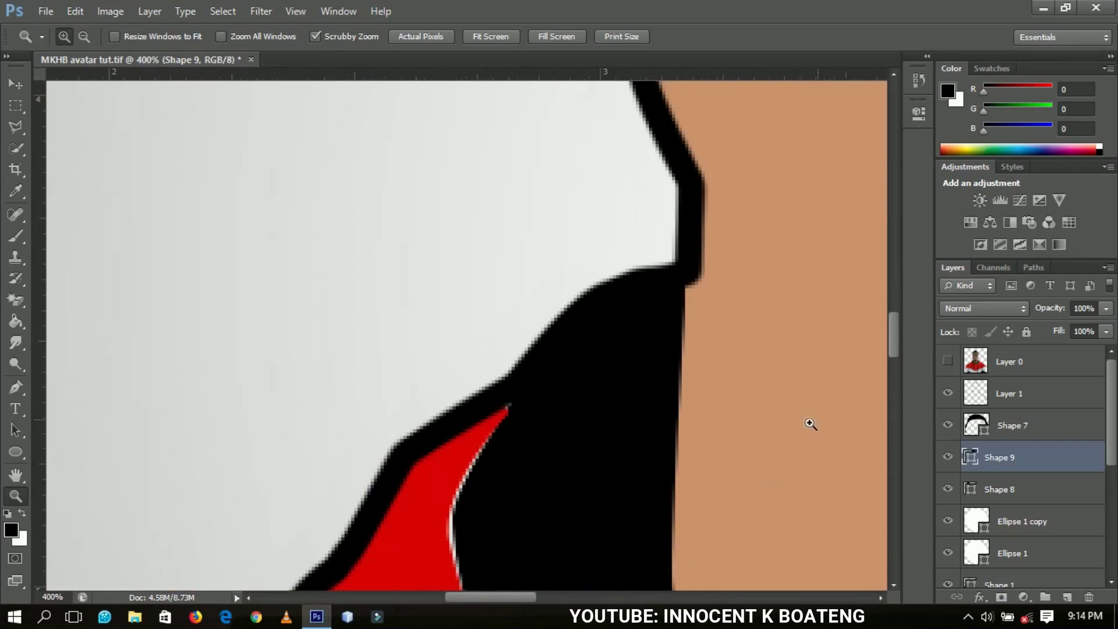
pyautogui.moveTo(894, 340); pyautogui.dragTo(893, 358)
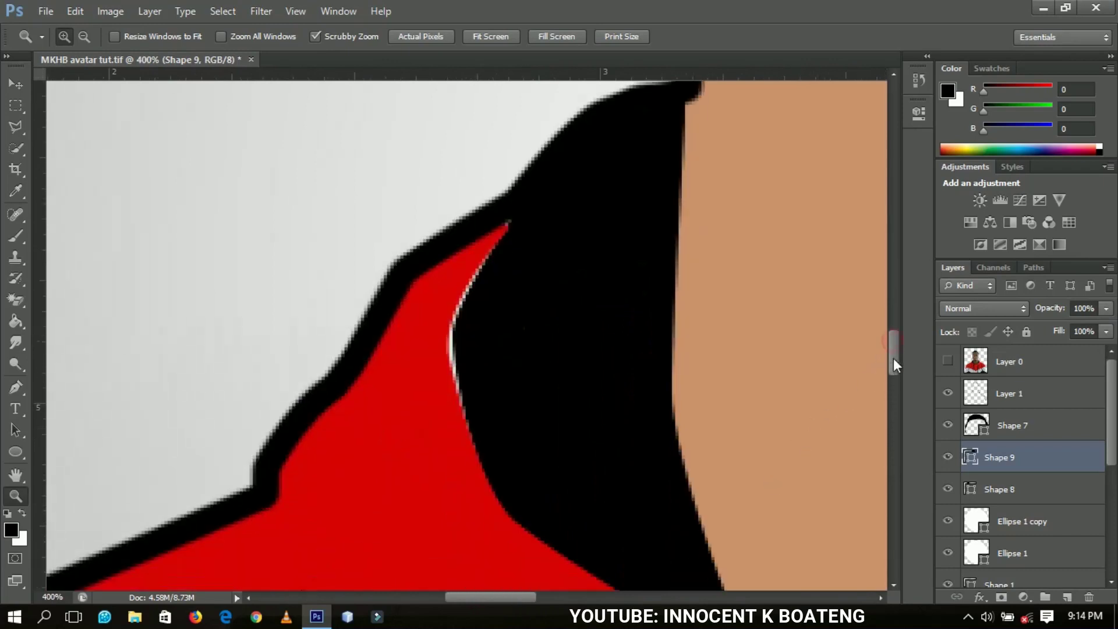
pyautogui.press('v')
pyautogui.rightClick(522, 352)
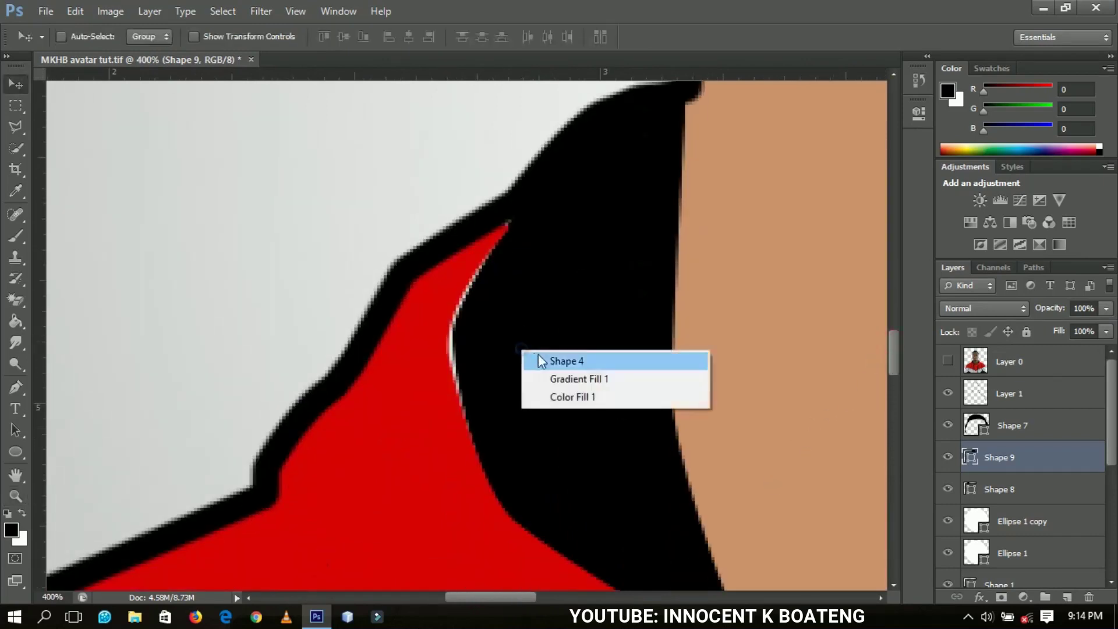
pyautogui.click(544, 360)
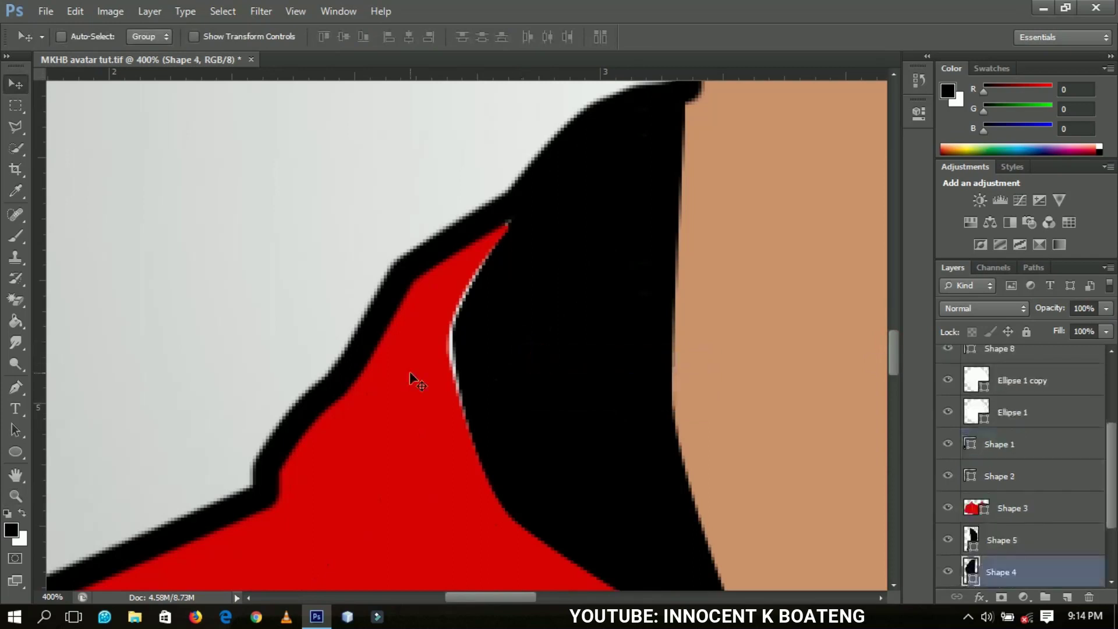
pyautogui.press('Left')
pyautogui.press('Left')
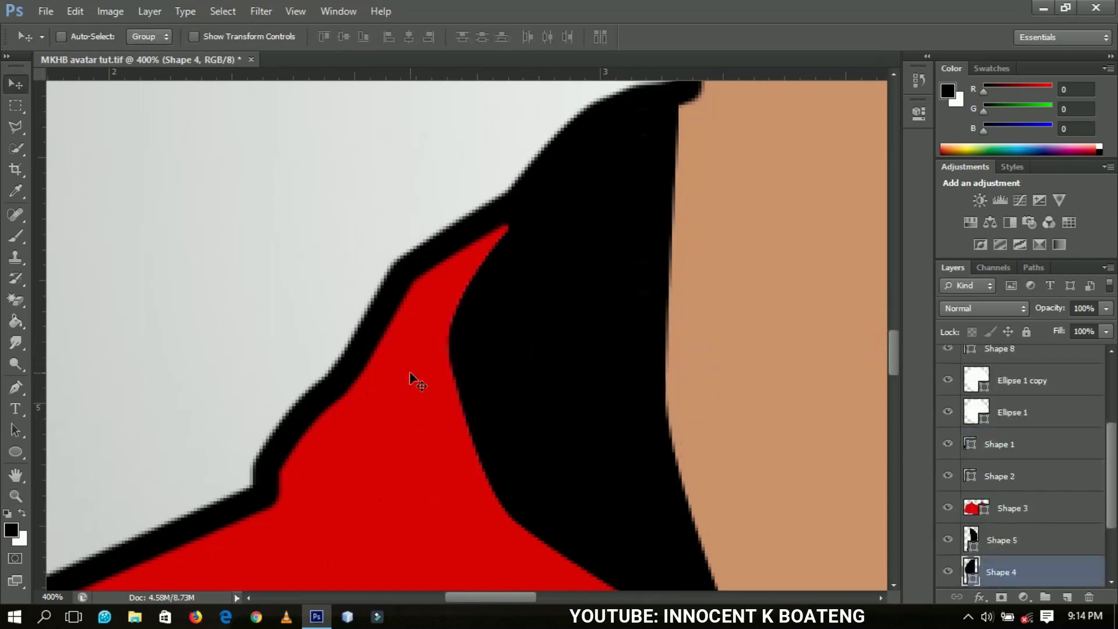
pyautogui.press('Down')
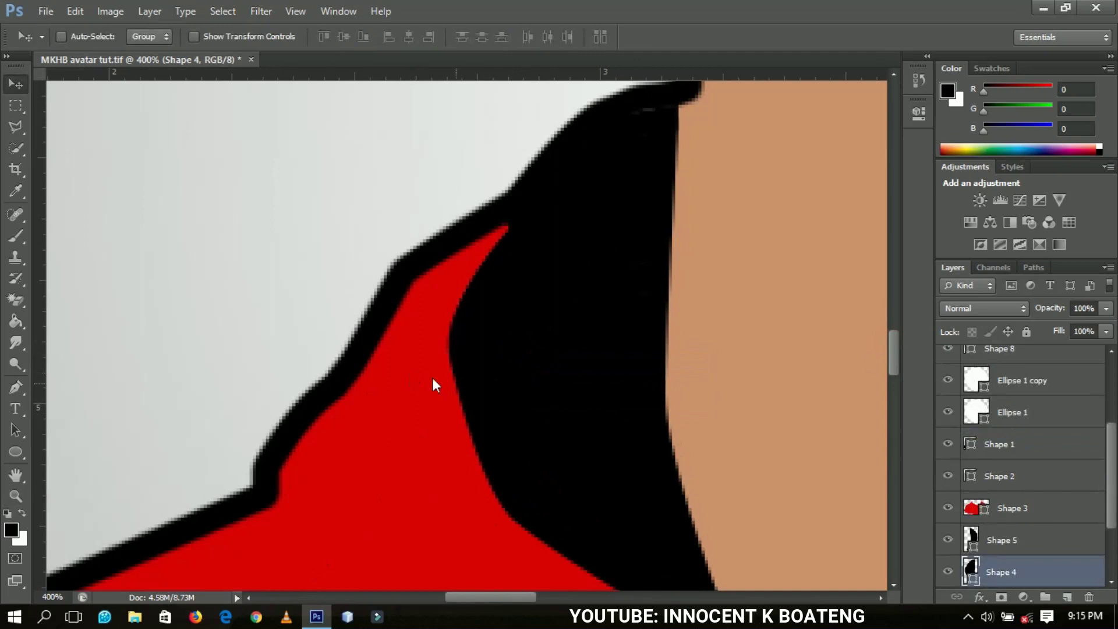
# Hide the Layer 1 black outline to view the filled shapes of the whole figure without it
pyautogui.press('z')
pyautogui.rightClick(553, 407)
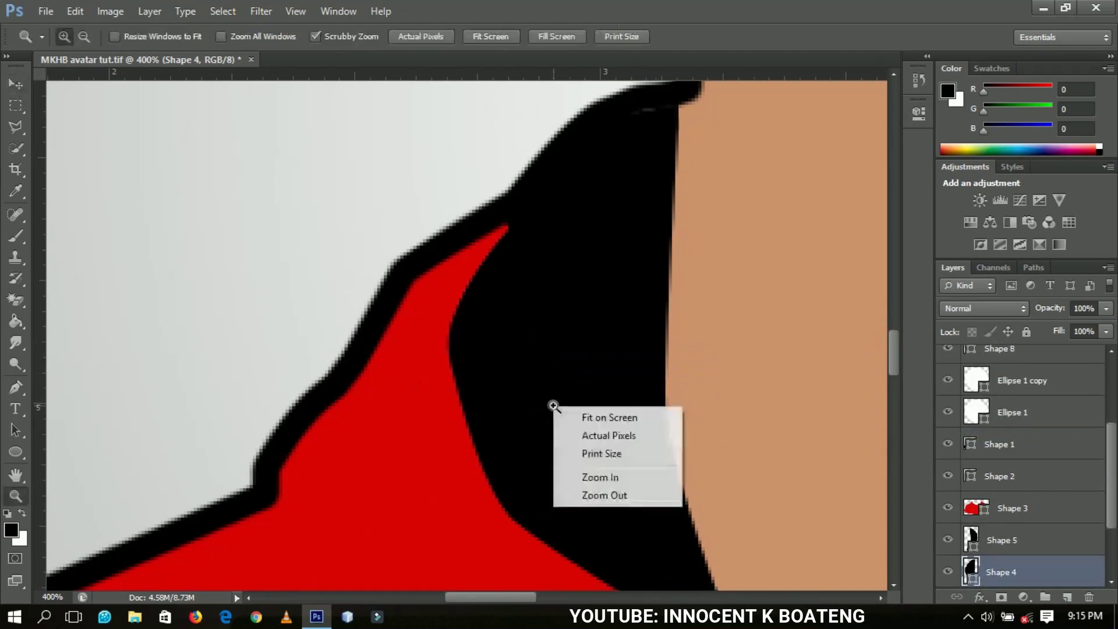
pyautogui.click(600, 418)
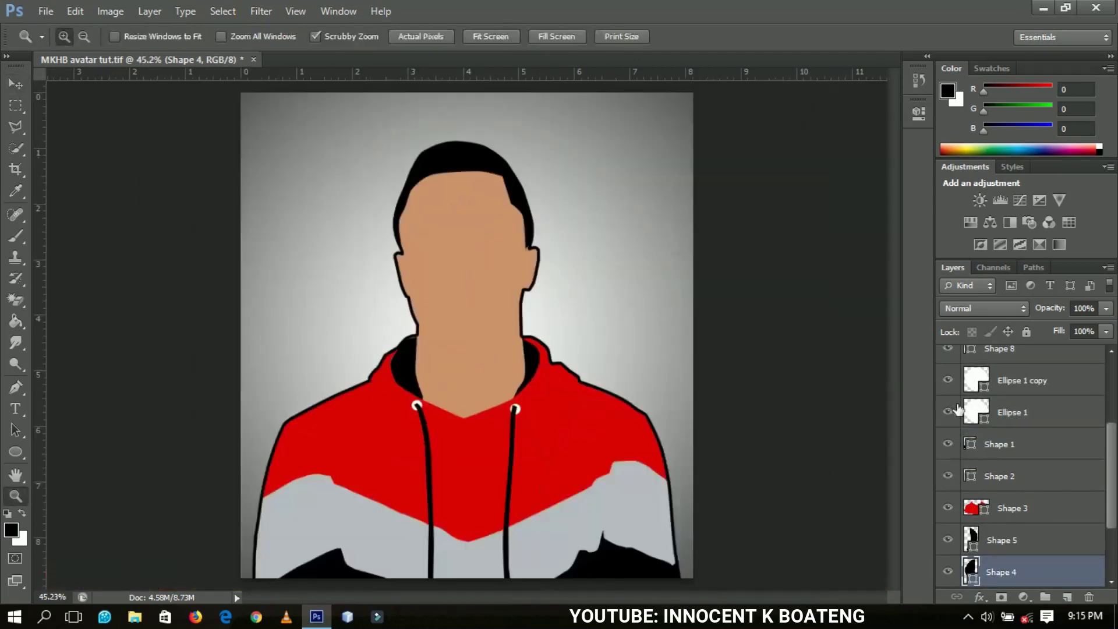
pyautogui.moveTo(1113, 469); pyautogui.dragTo(1113, 402)
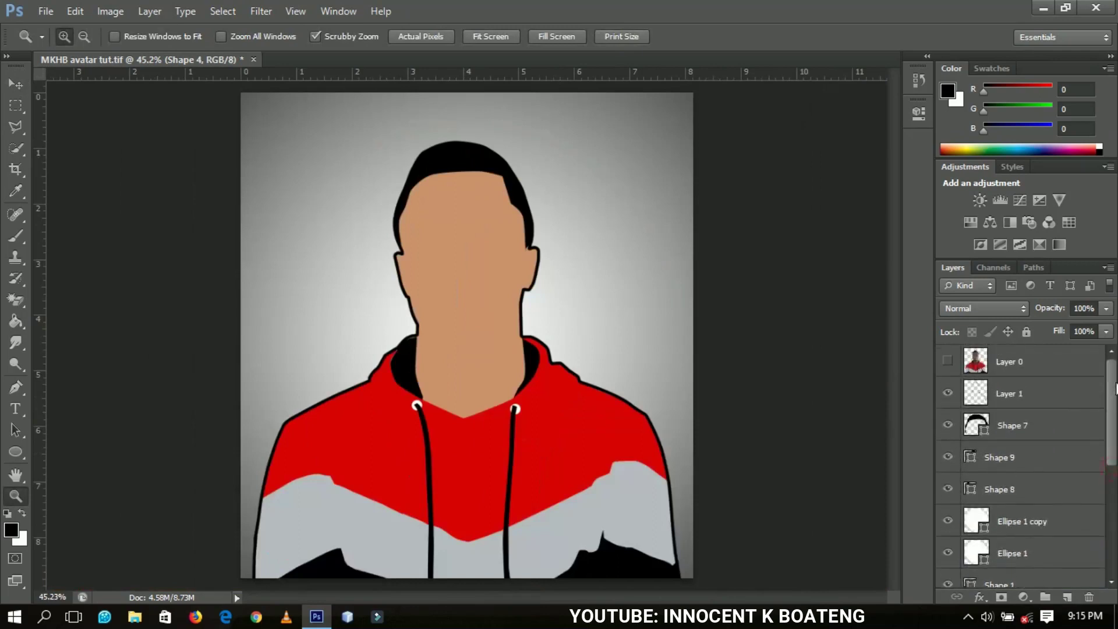
pyautogui.click(948, 394)
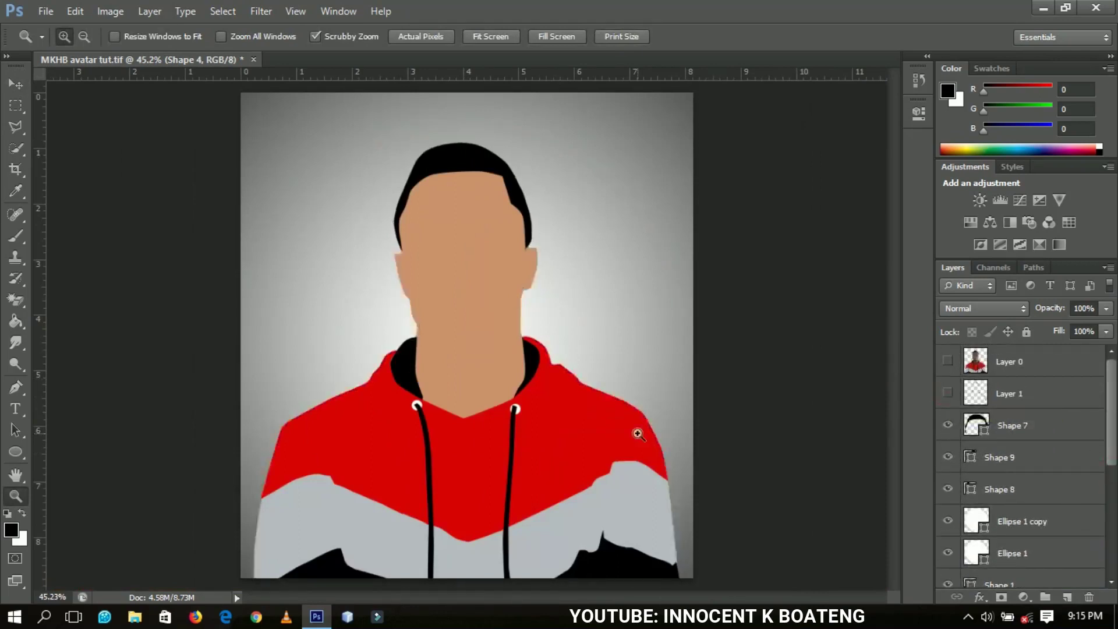
# Warp the Shape 6 skin inward above the image-right ear so it stays behind the edge of the hair
pyautogui.click(498, 244)
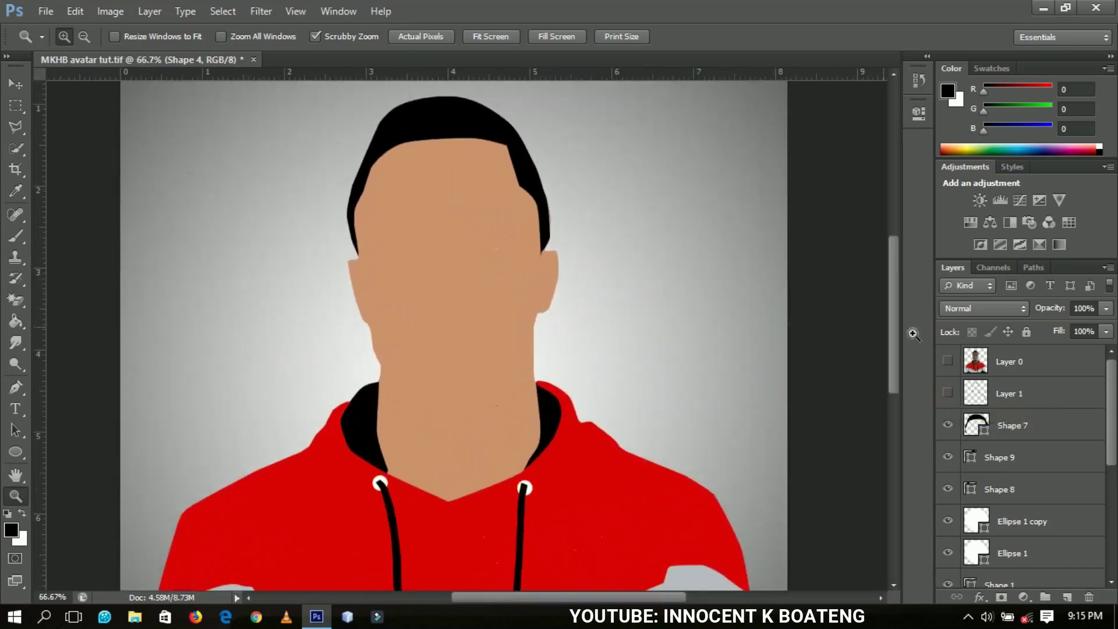
pyautogui.click(547, 209)
pyautogui.click(547, 209)
pyautogui.click(547, 210)
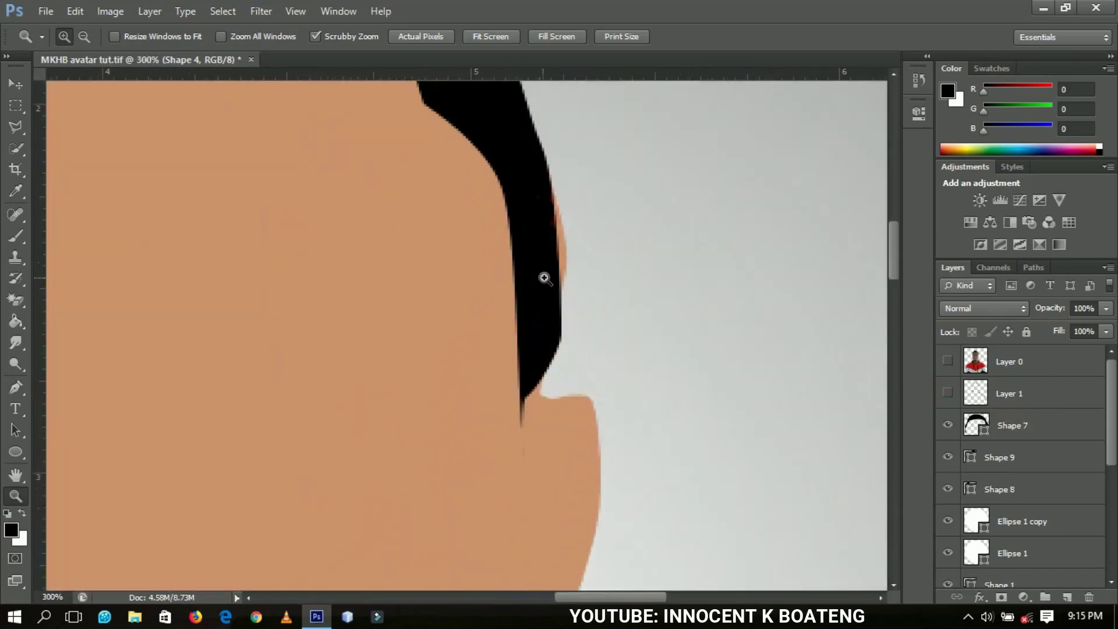
pyautogui.press('v')
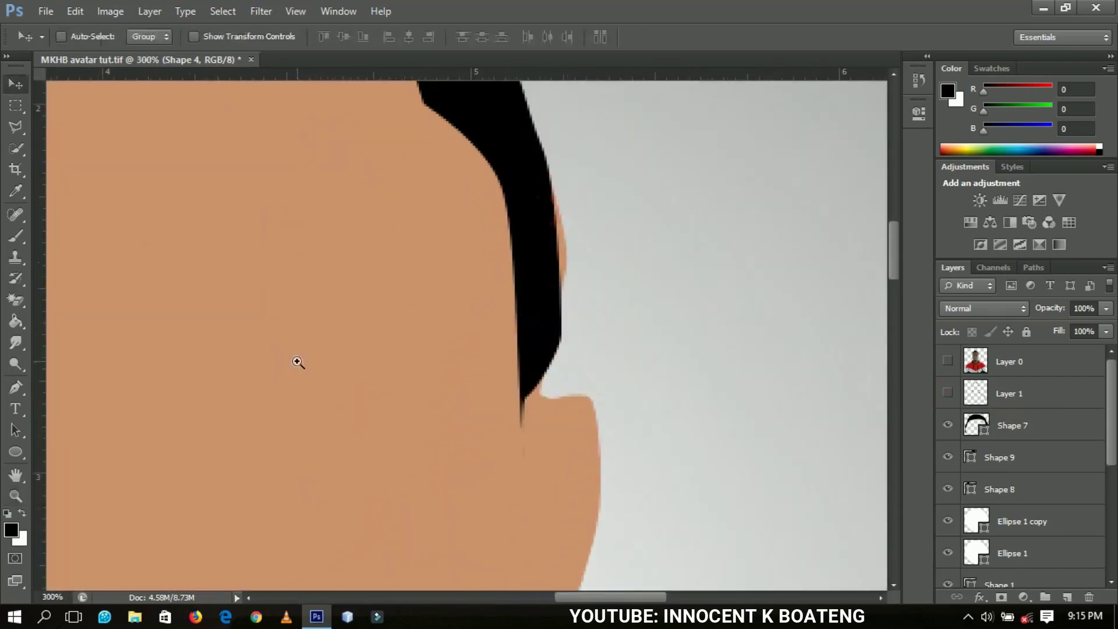
pyautogui.rightClick(362, 305)
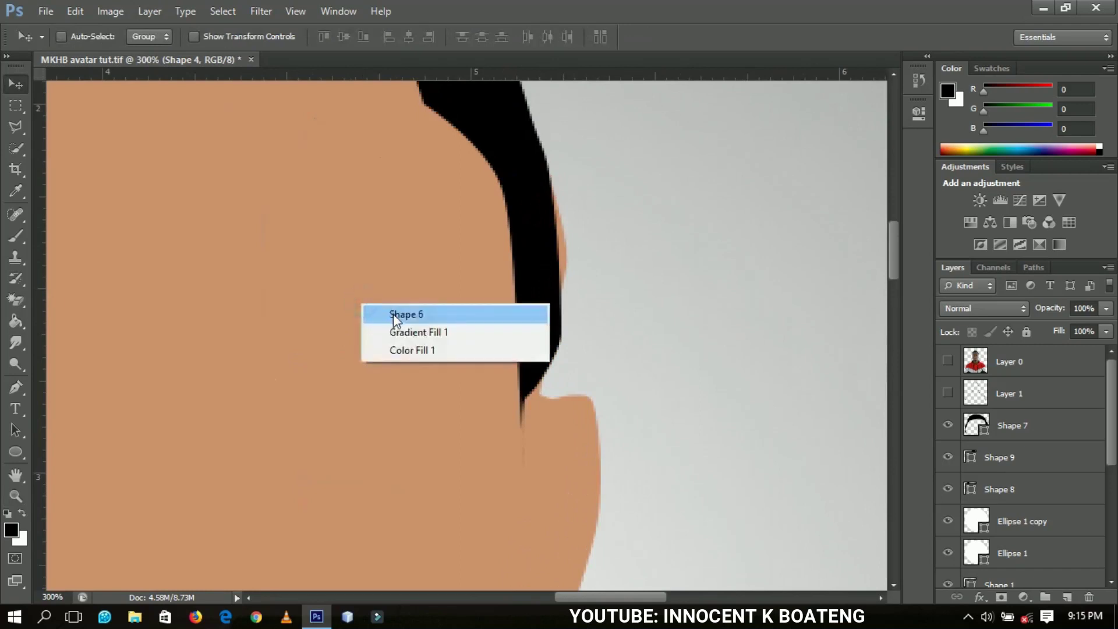
pyautogui.click(393, 314)
pyautogui.hotkey('ctrl', 't')
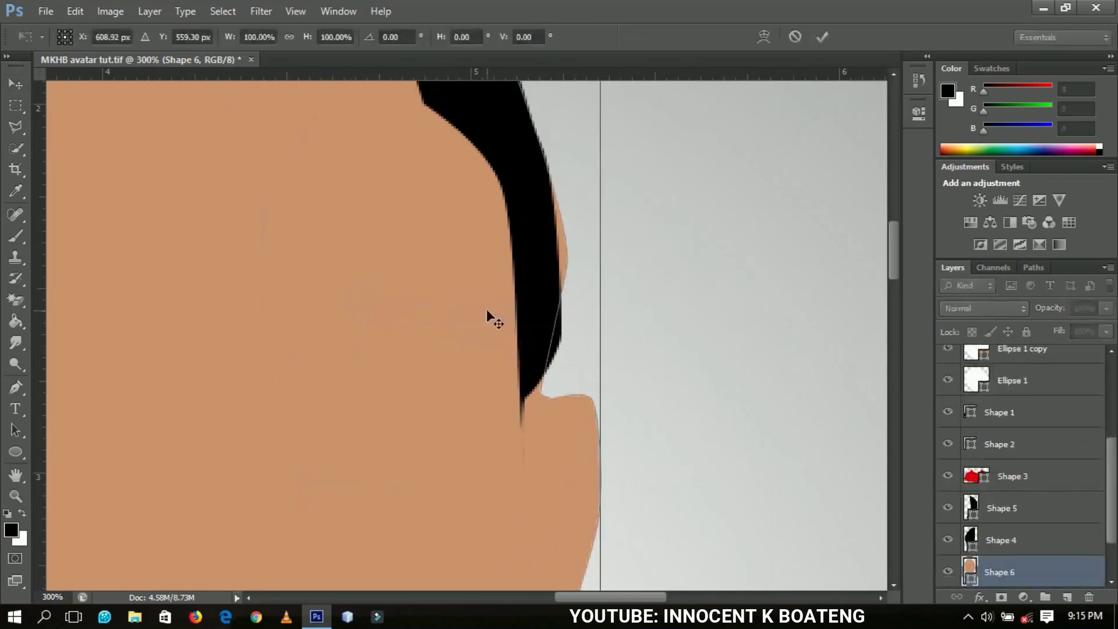
pyautogui.rightClick(535, 198)
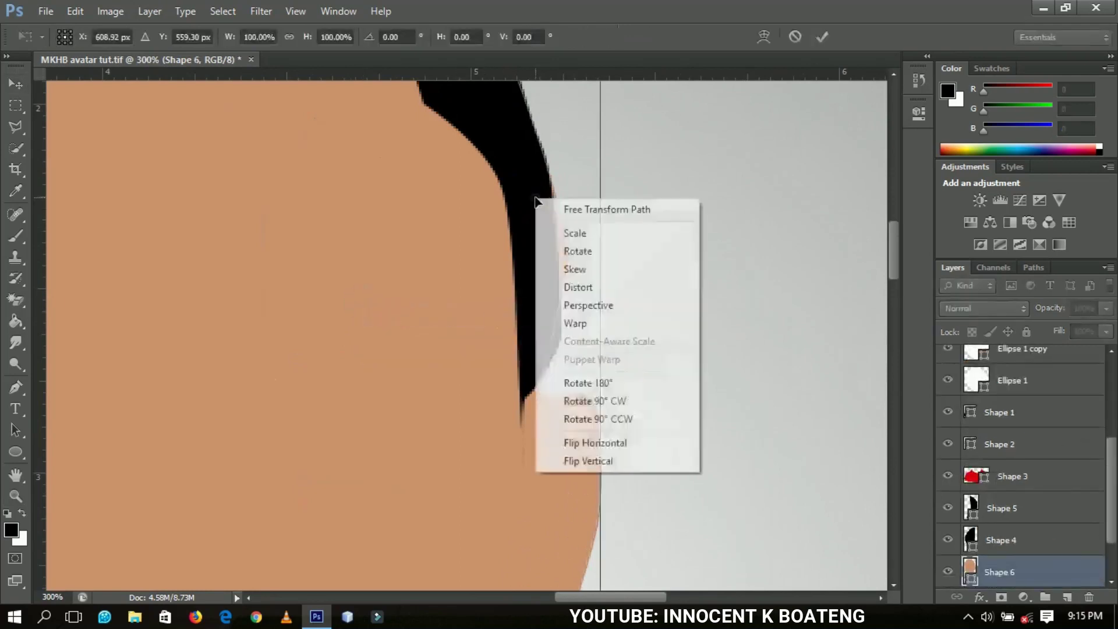
pyautogui.click(593, 326)
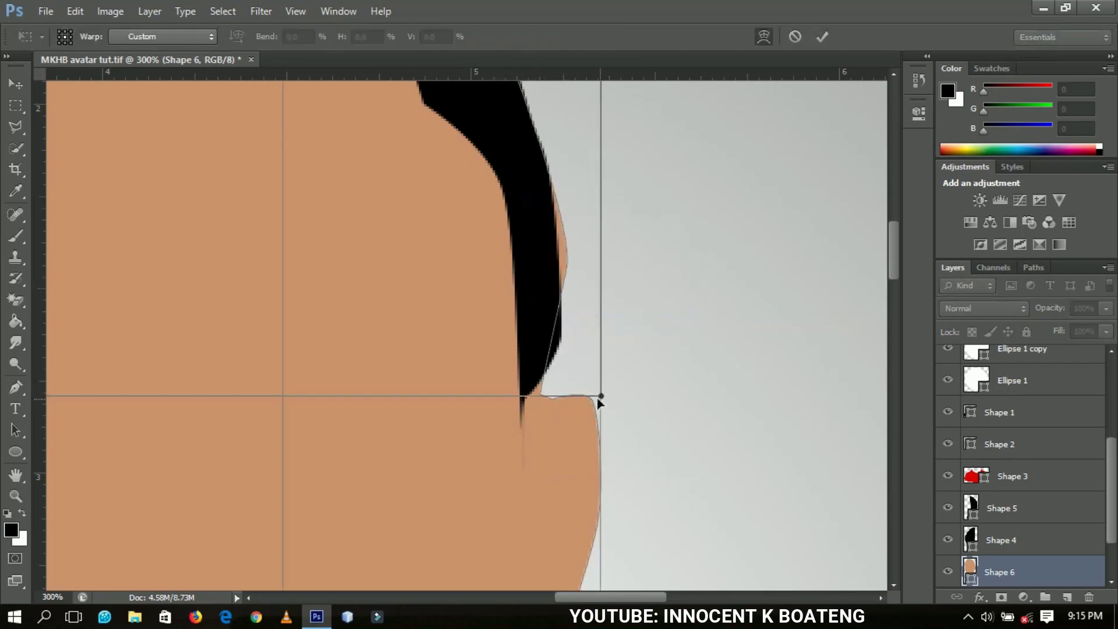
pyautogui.moveTo(599, 397); pyautogui.dragTo(576, 399)
pyautogui.press('Return')
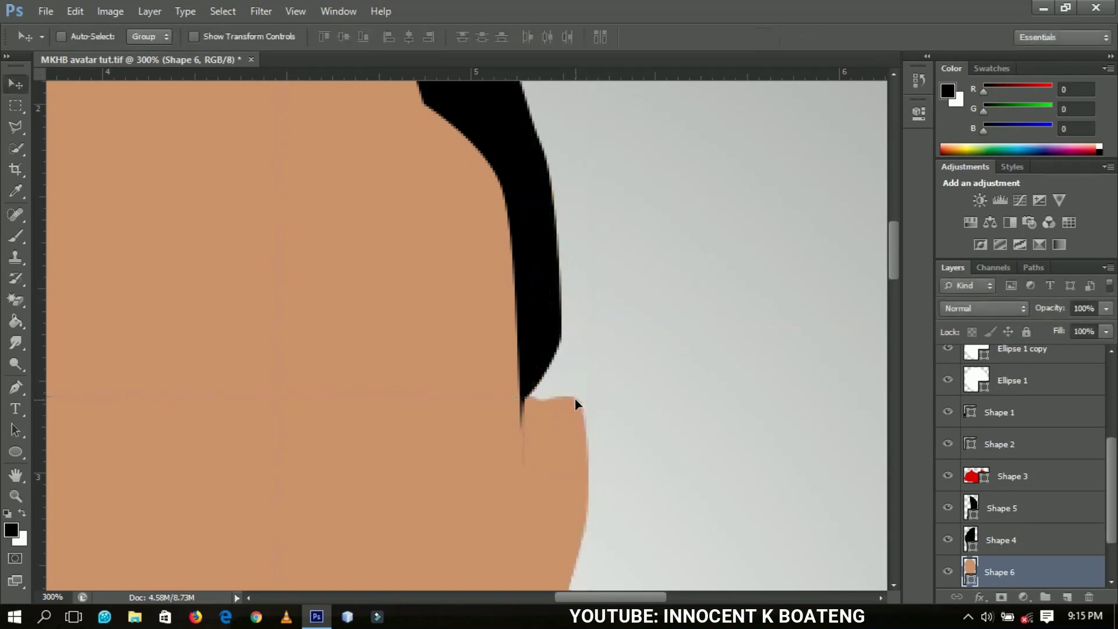
# Show the Layer 0 photo to compare it with the whole avatar, and hide it again
pyautogui.hotkey('ctrl', '0')
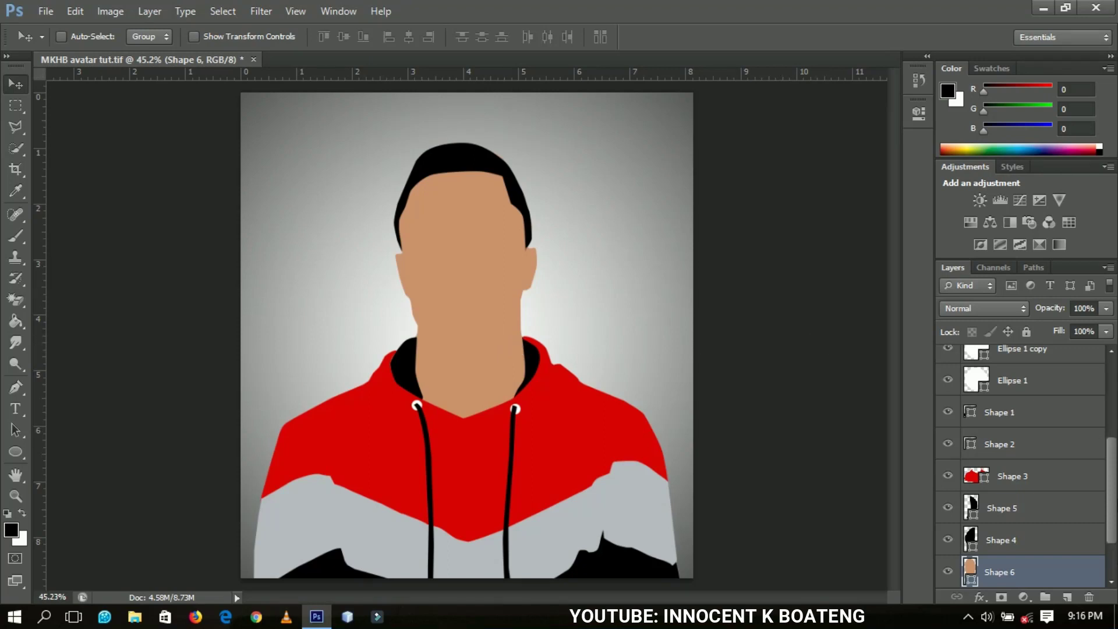
pyautogui.scroll(5, 1110, 470)
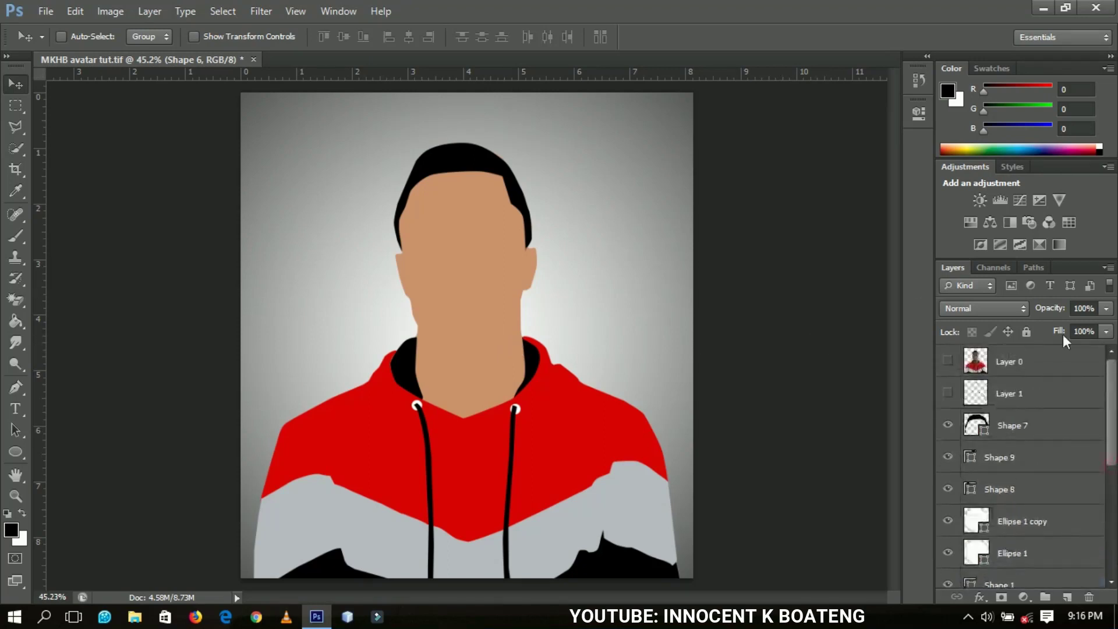
pyautogui.click(948, 362)
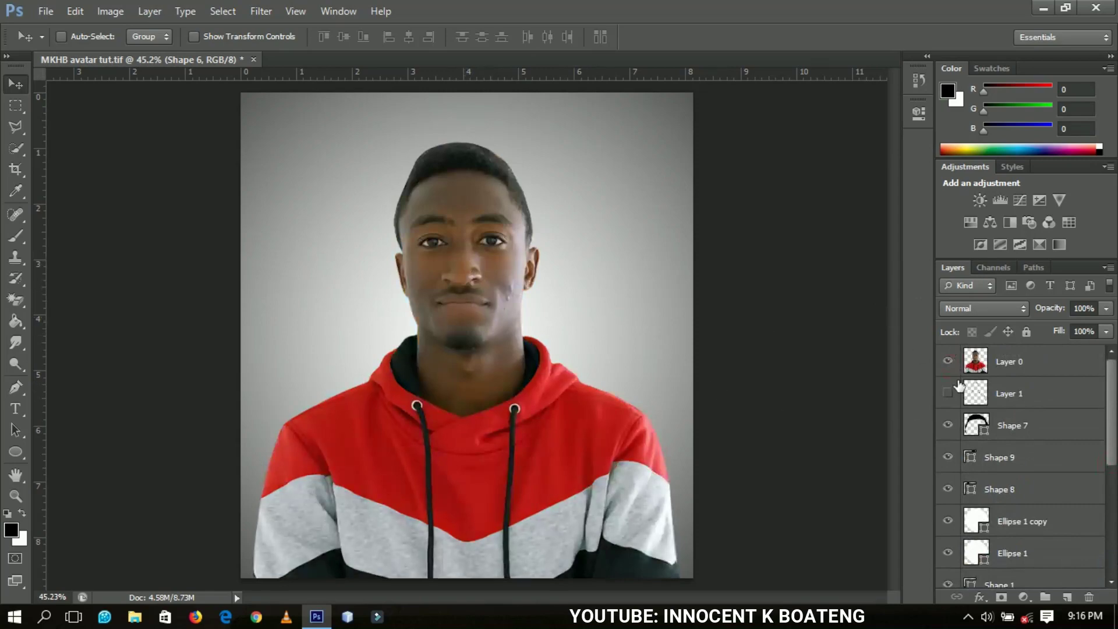
pyautogui.click(948, 361)
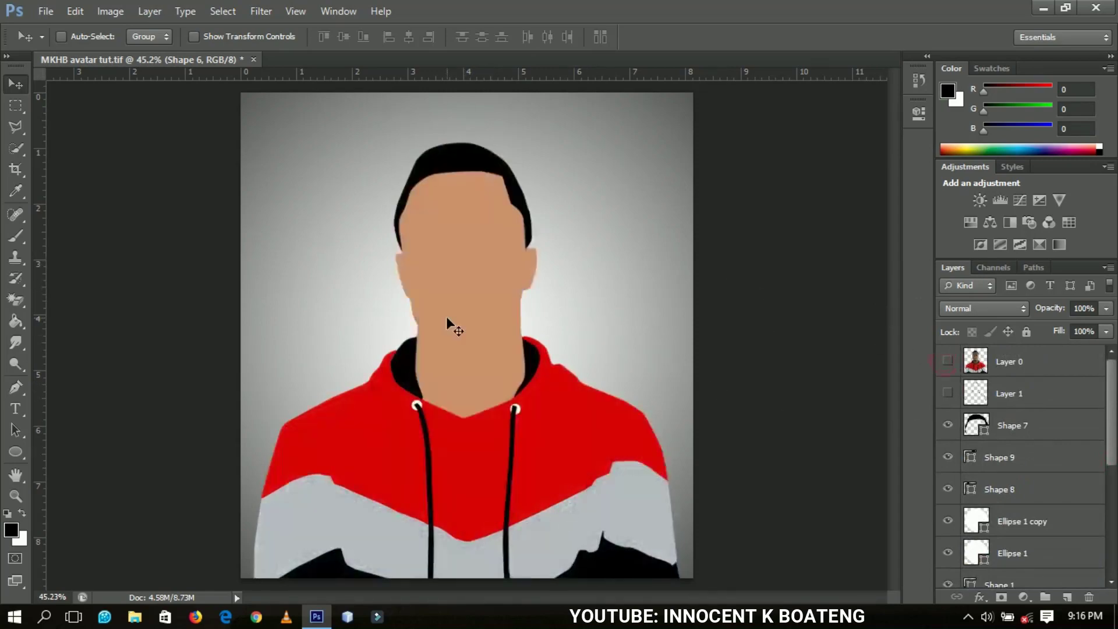